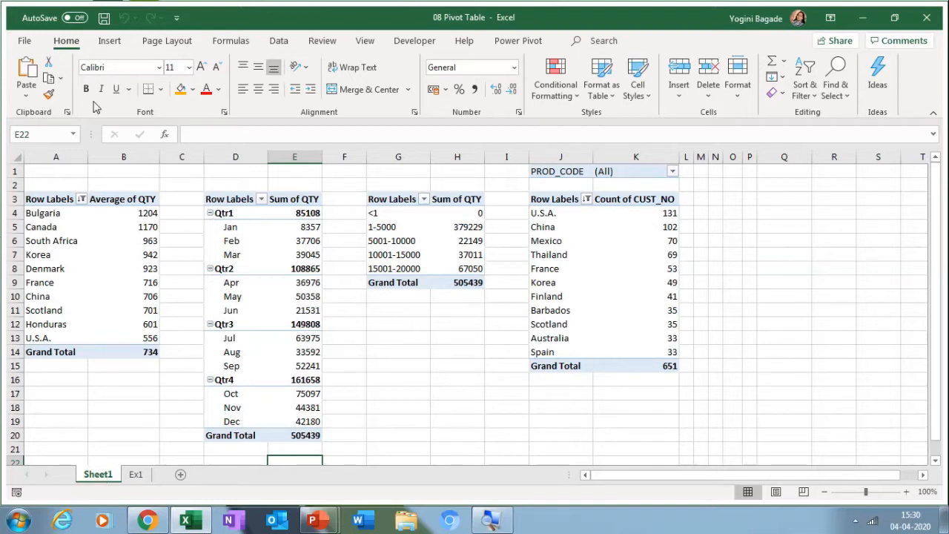
Step: Preview a column chart of average QTY by country in Recommended Charts, then cancel without inserting
left_click(122, 41)
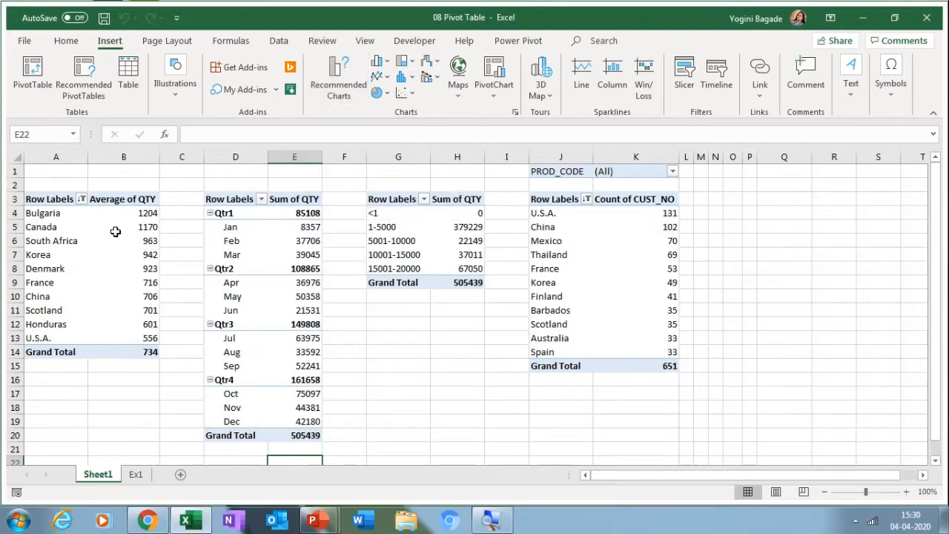
left_click(102, 252)
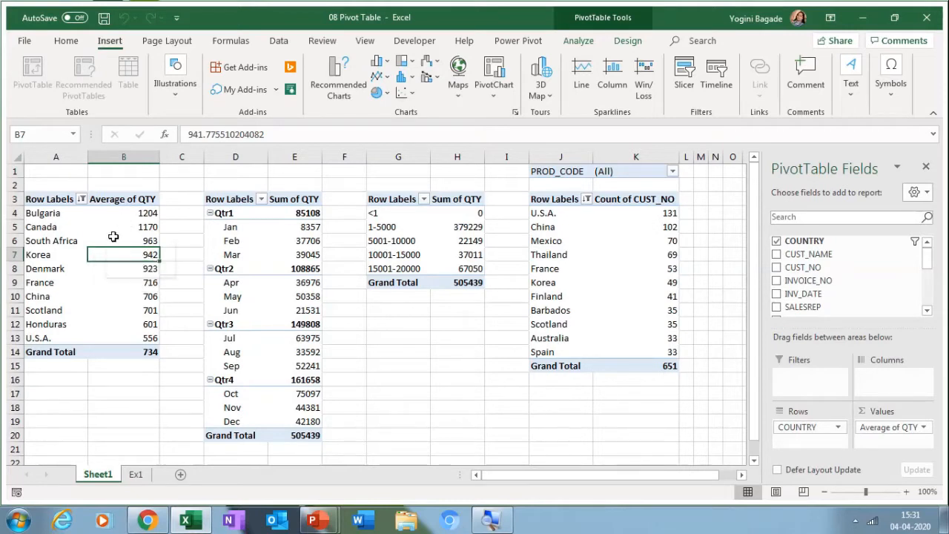
mouse_move(112, 236)
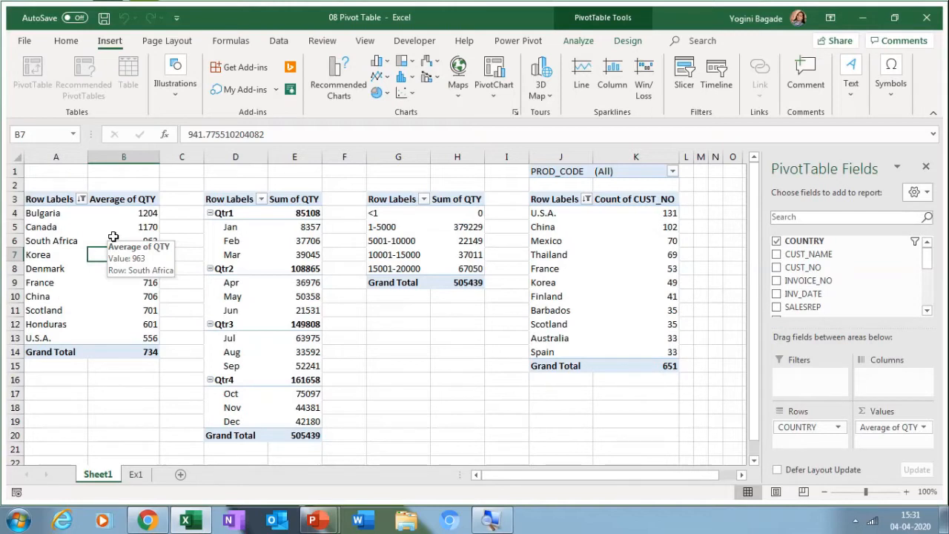
left_click(388, 64)
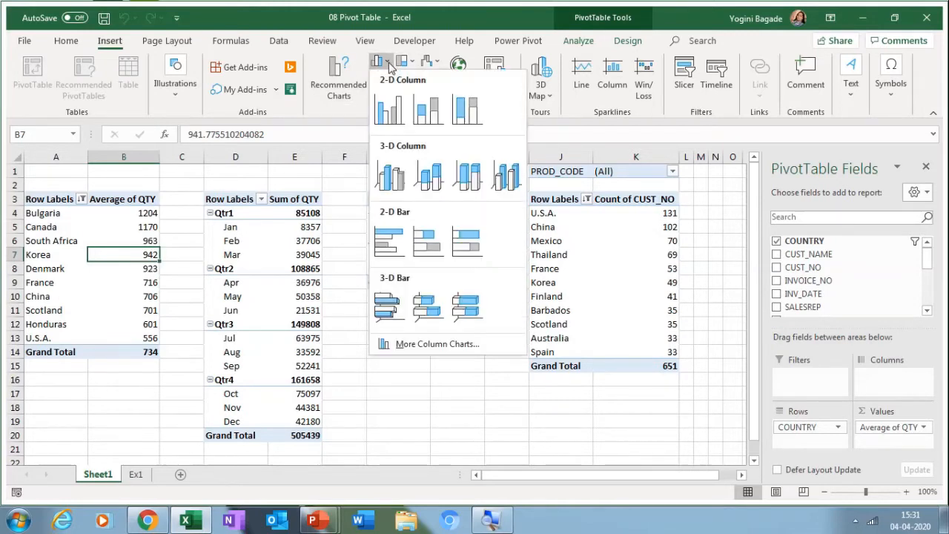
left_click(350, 89)
left_click(350, 89)
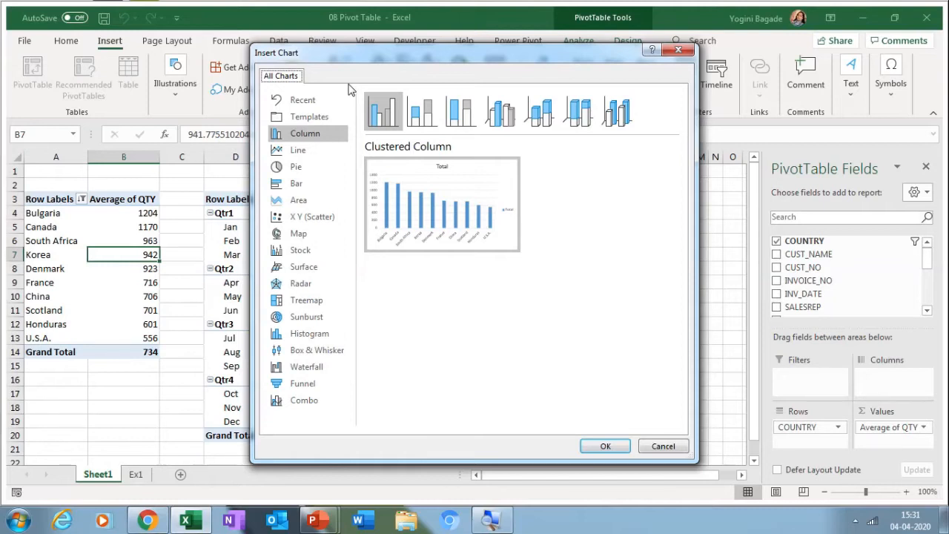
key("Escape")
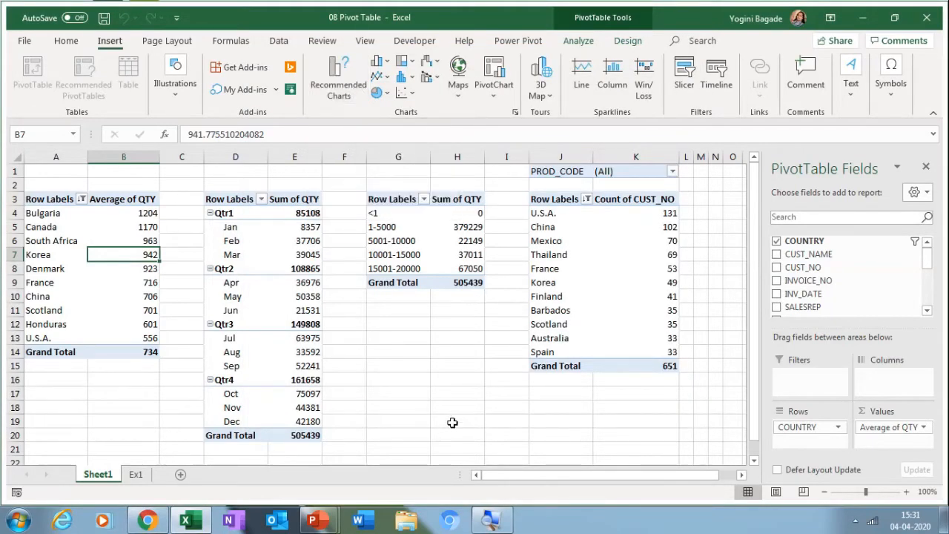
left_click(453, 420)
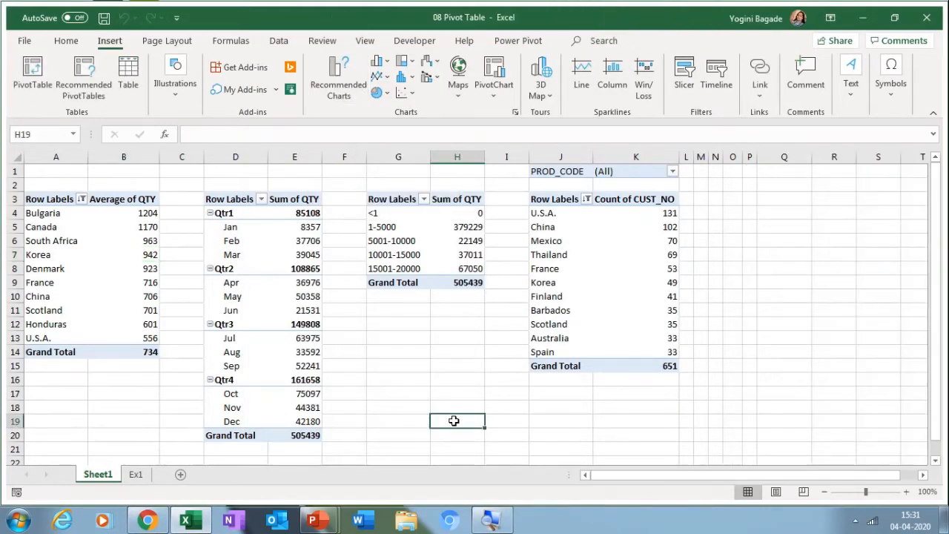
Step: Enter notes 'Alt+F1', 'Insert chart in same sheet' and 'F11 Insert Chart in new sheet' in H19:H21
type("Alt+F1")
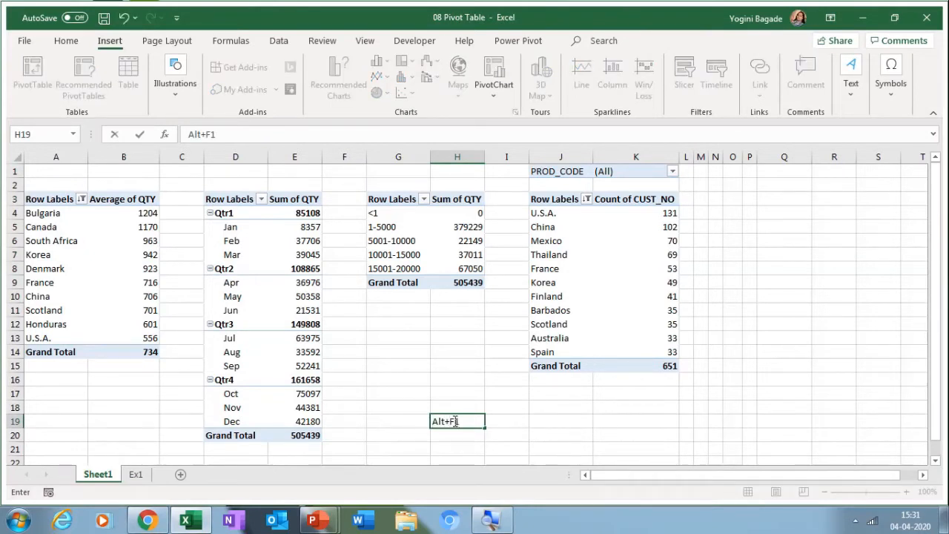
key("Return")
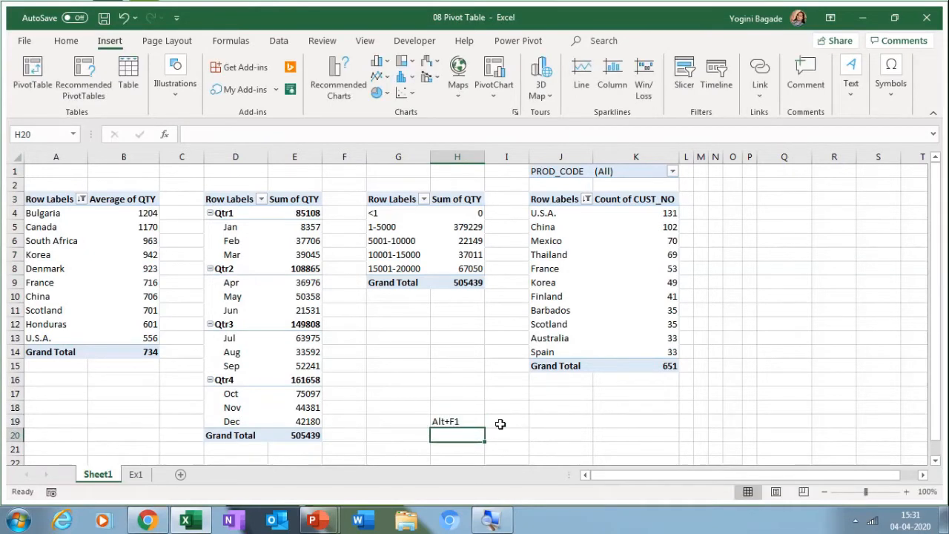
left_click(906, 492)
left_click(906, 492)
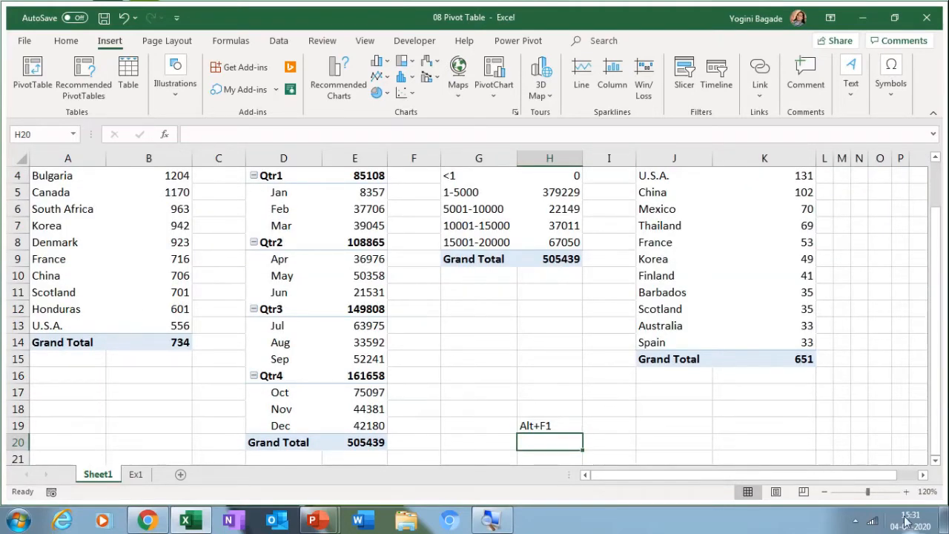
left_click(936, 461)
scroll(936, 465, "down", 2)
type("In")
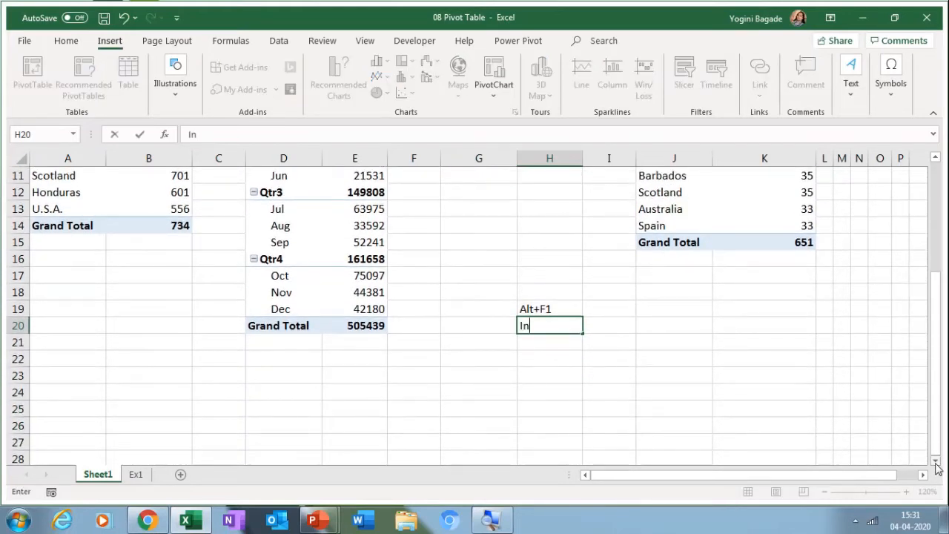
type("sert chart in same s")
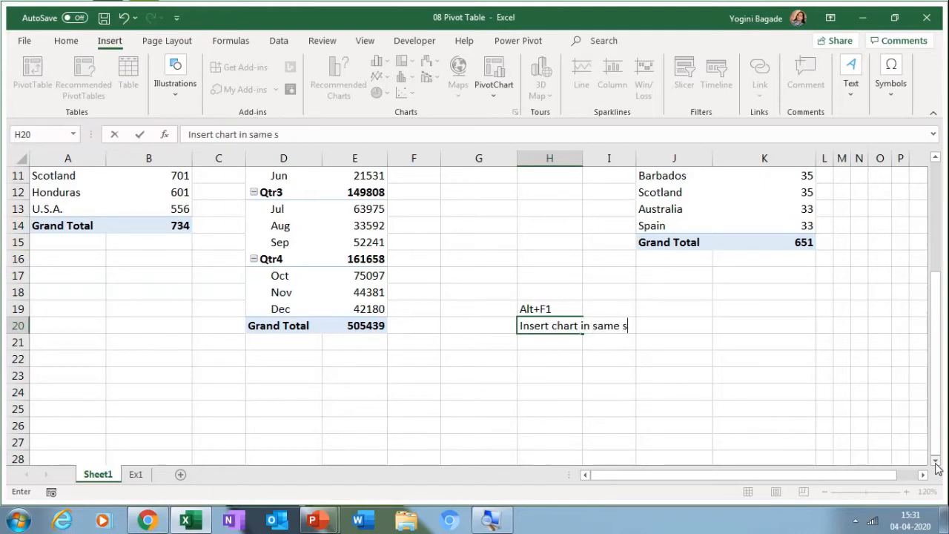
type("heet")
key("Return")
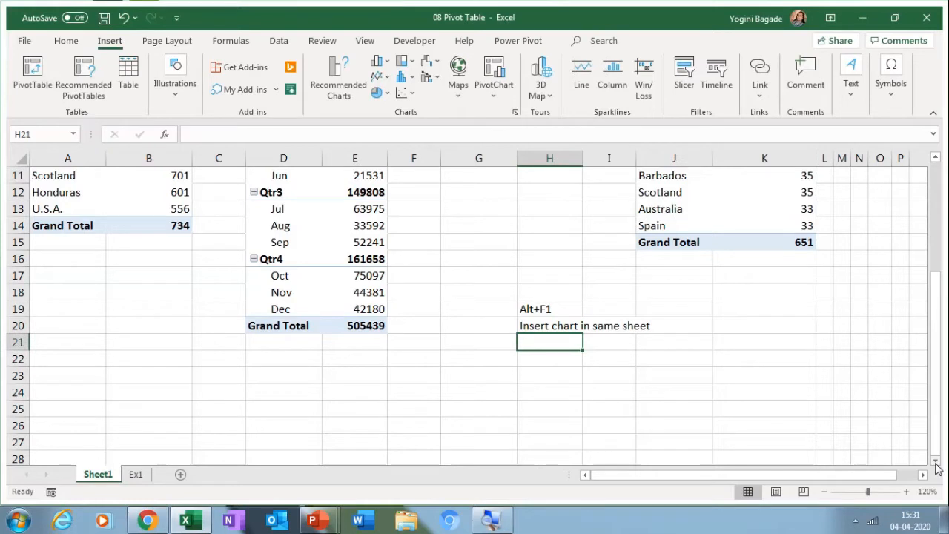
type("F")
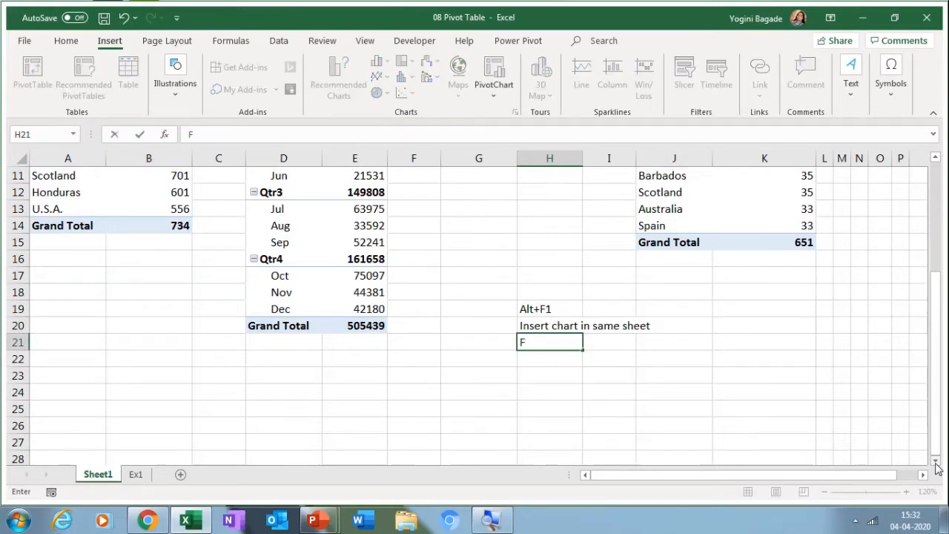
type("11 Insert Cgart")
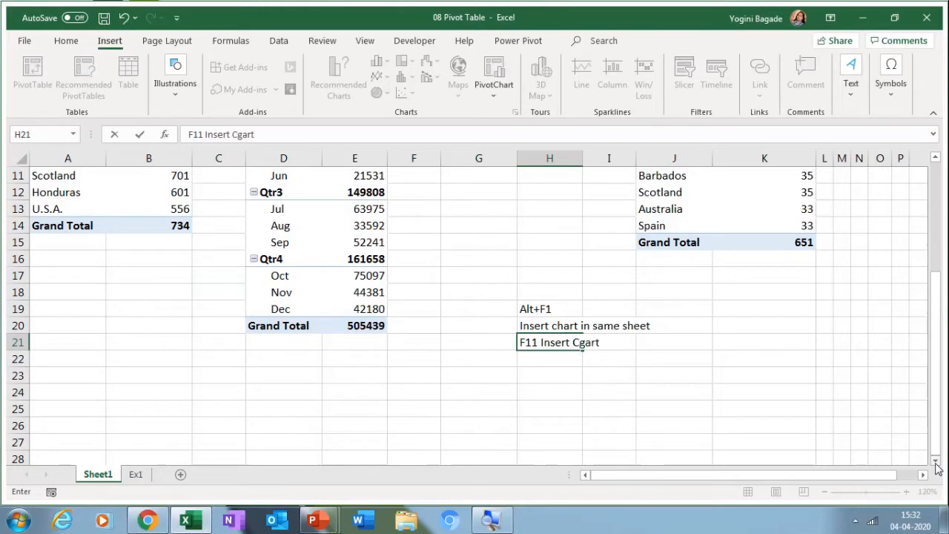
key("BackSpace")
key("BackSpace")
key("BackSpace")
key("BackSpace")
type("hart in new ")
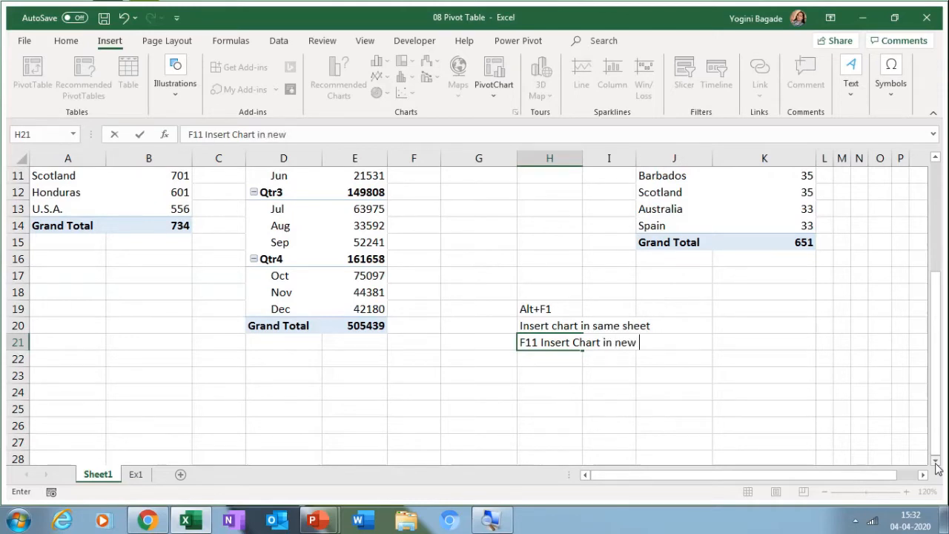
type("sheet")
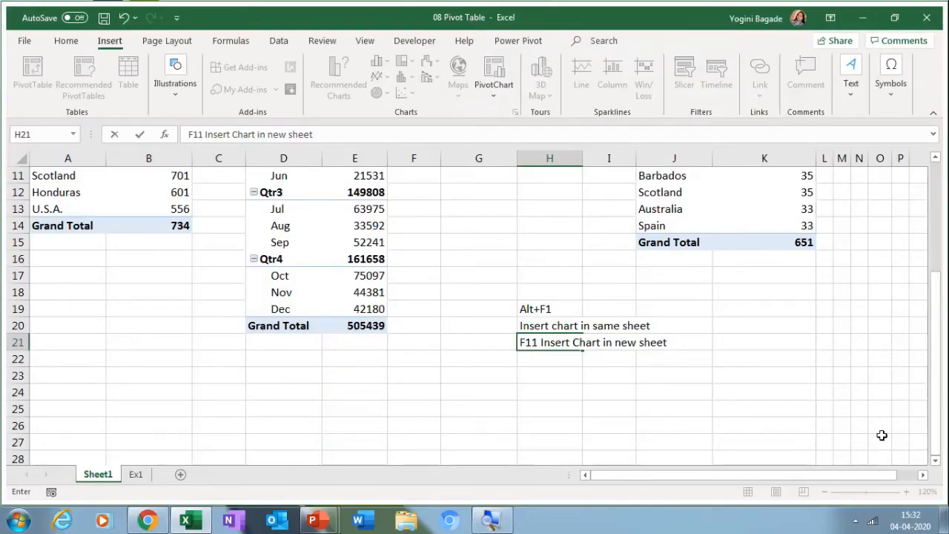
left_click(878, 439)
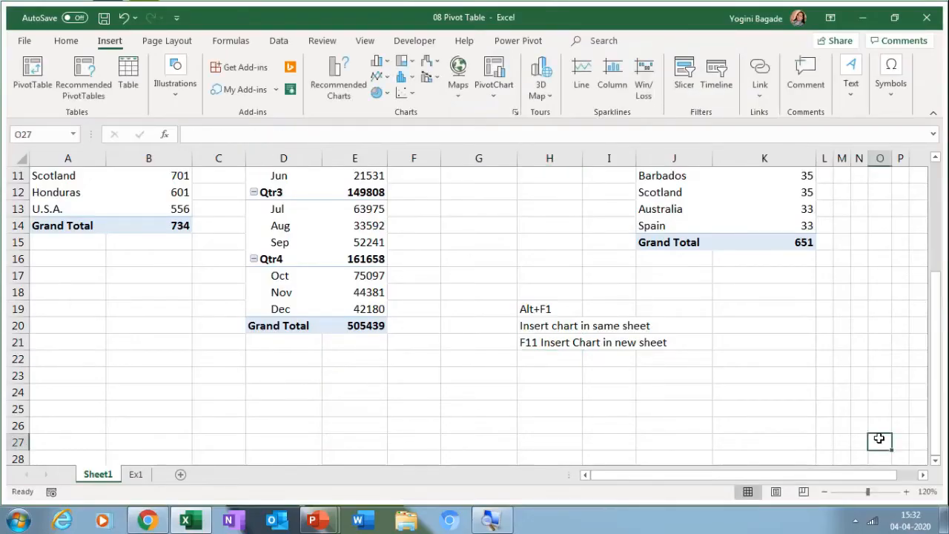
Step: Review the notes at 170% zoom, then insert a blank worksheet, Sheet11, after Sheet1
left_click(907, 492)
left_click(907, 492)
left_click(907, 491)
left_click(907, 492)
left_click(907, 491)
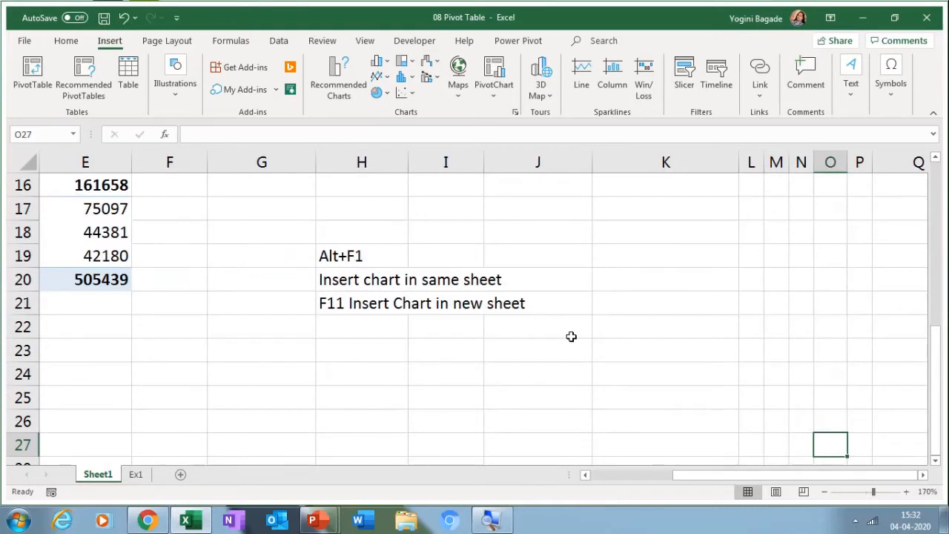
left_click(359, 279)
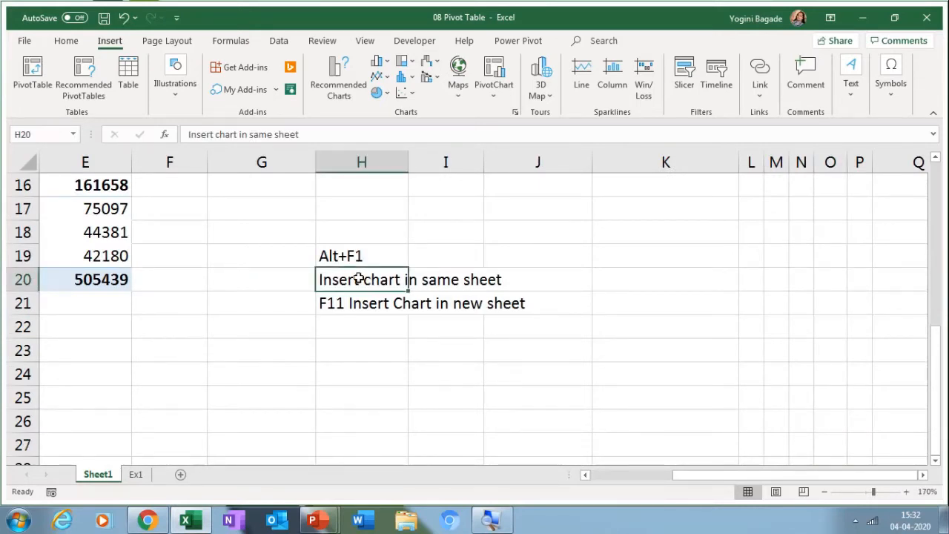
key("Down")
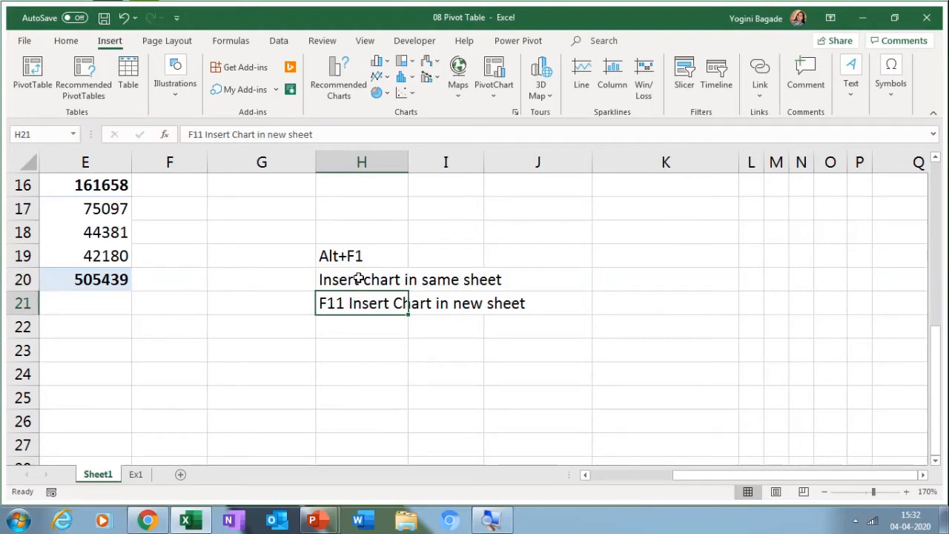
left_click(49, 209)
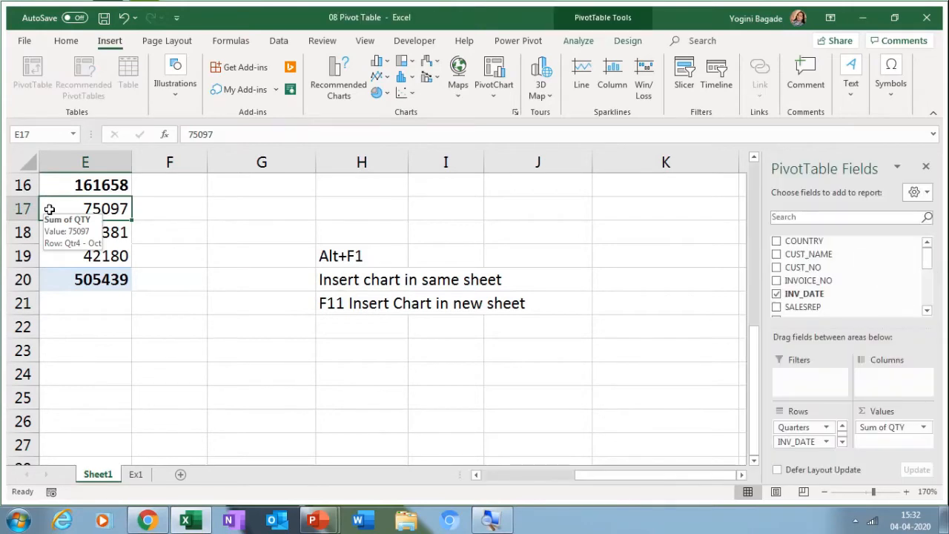
key("Left")
key("Left")
key("Left")
key("Left")
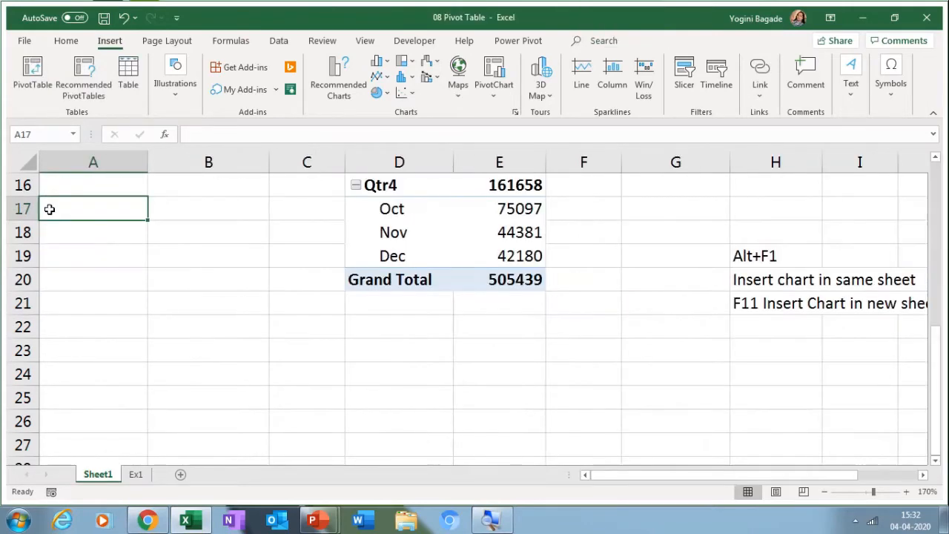
key("Up")
scroll(49, 209, "up", 5)
left_click(49, 209)
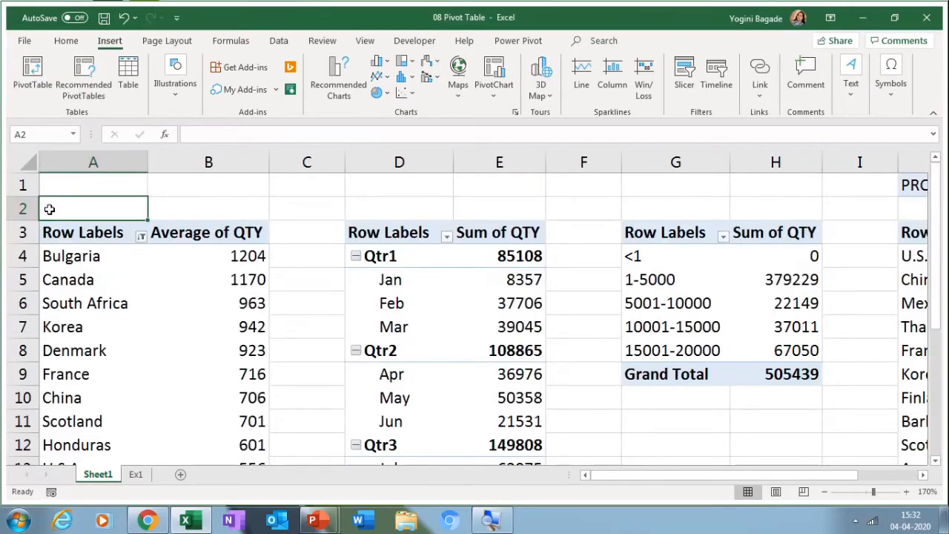
key("Down")
key("Down")
key("Down")
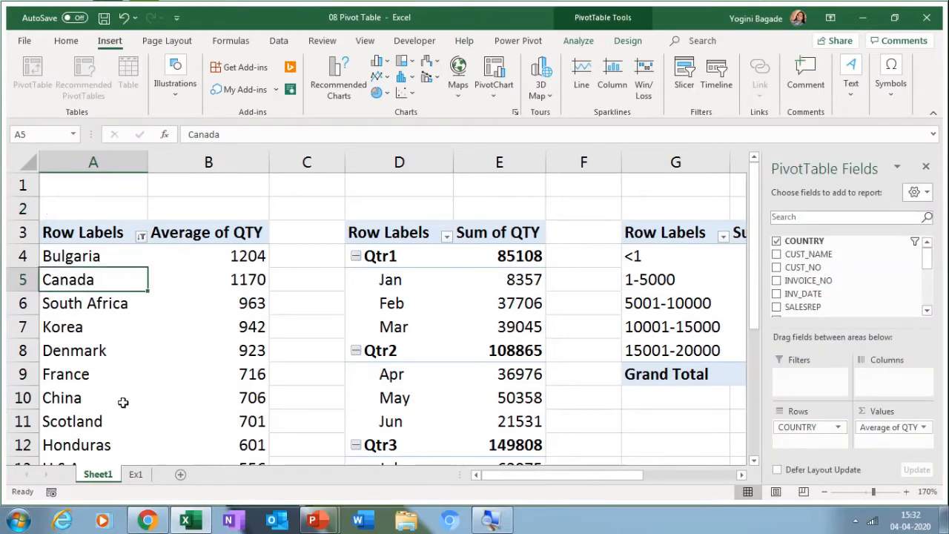
left_click(180, 474)
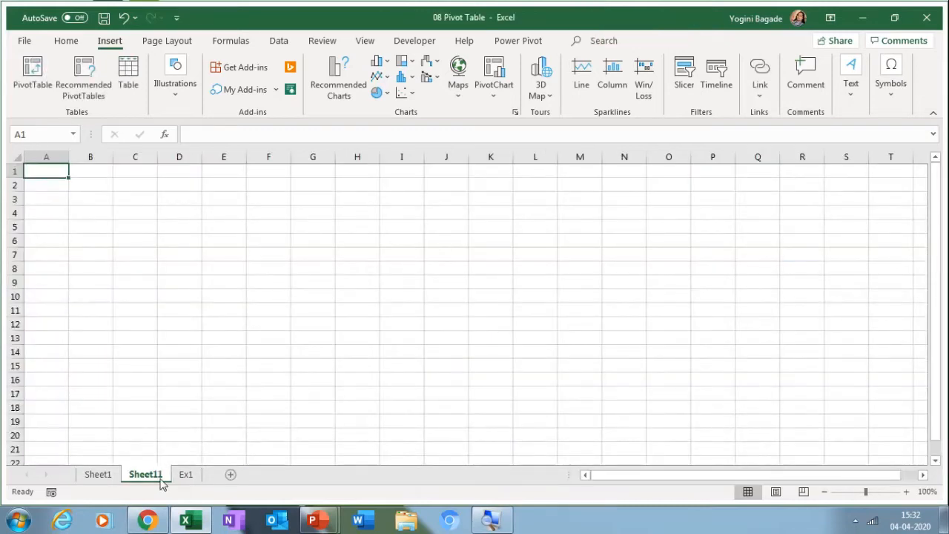
Step: Rename the new Sheet11 tab to 'Dashboard'
double_click(160, 478)
type("D")
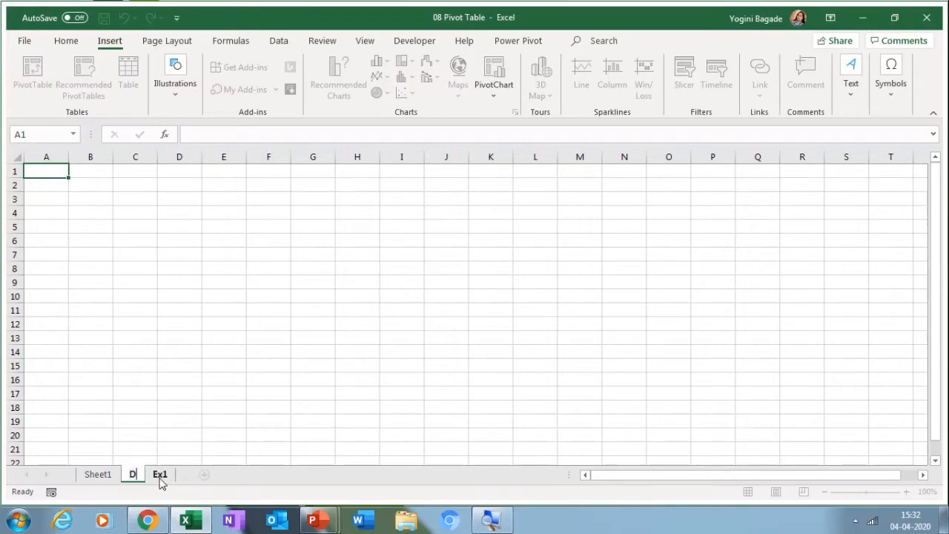
type("ashbo")
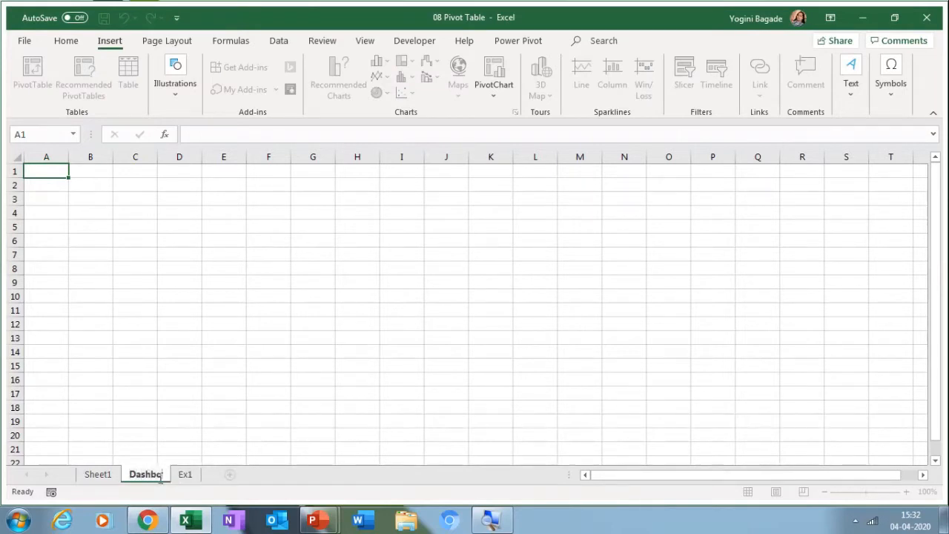
key("BackSpace")
type("OARD")
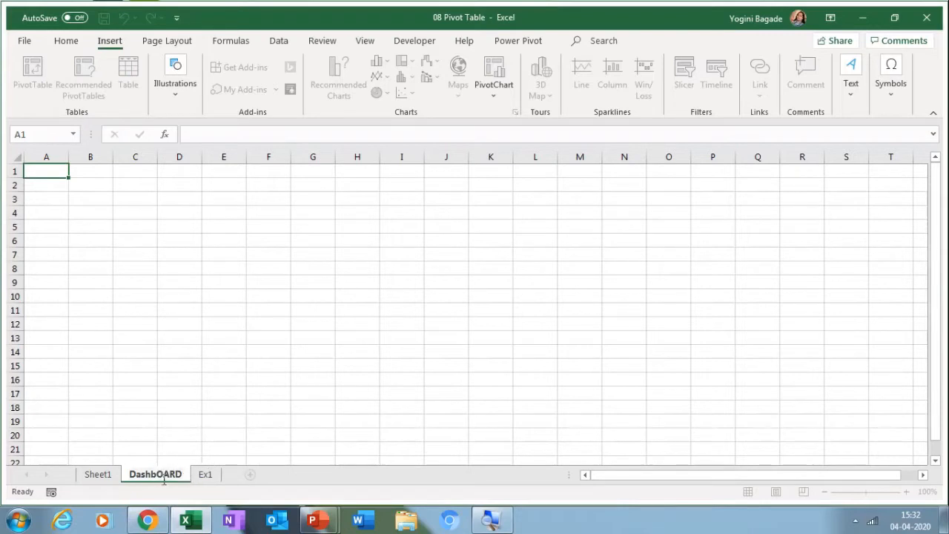
key("BackSpace")
key("BackSpace")
key("BackSpace")
key("BackSpace")
type("oard")
left_click(111, 257)
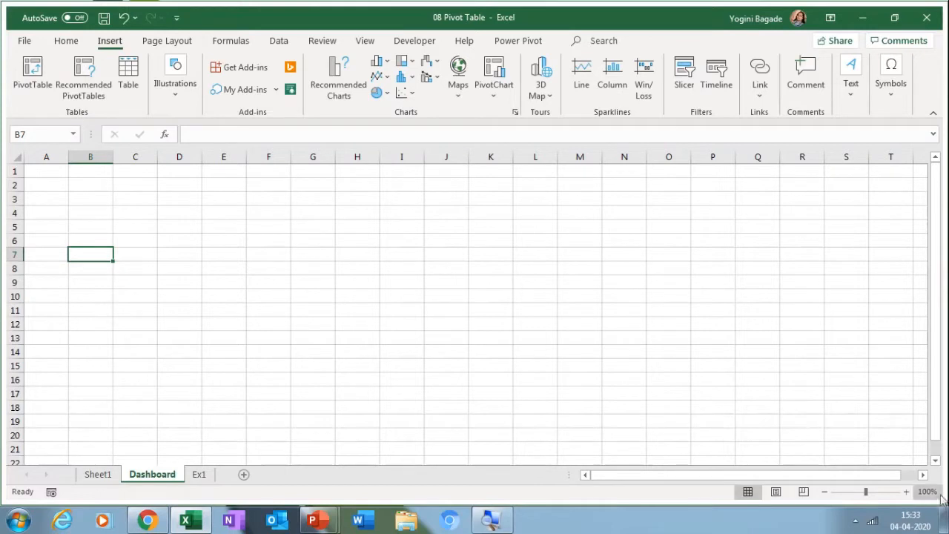
Step: Turn off gridlines on the zoomed-in Dashboard sheet, then return to Sheet1
left_click(905, 492)
left_click(905, 493)
left_click(905, 493)
left_click(904, 492)
left_click(905, 492)
left_click(905, 492)
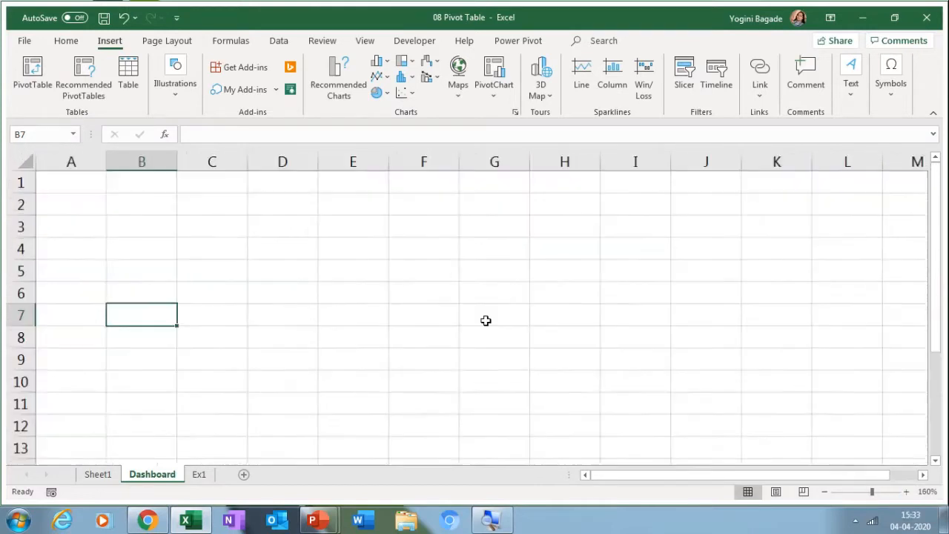
left_click(280, 222)
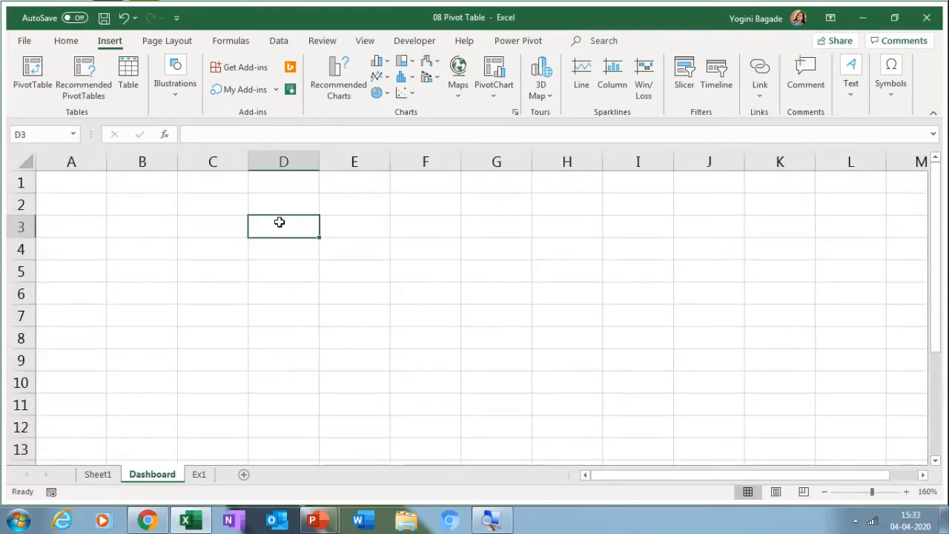
left_click(365, 41)
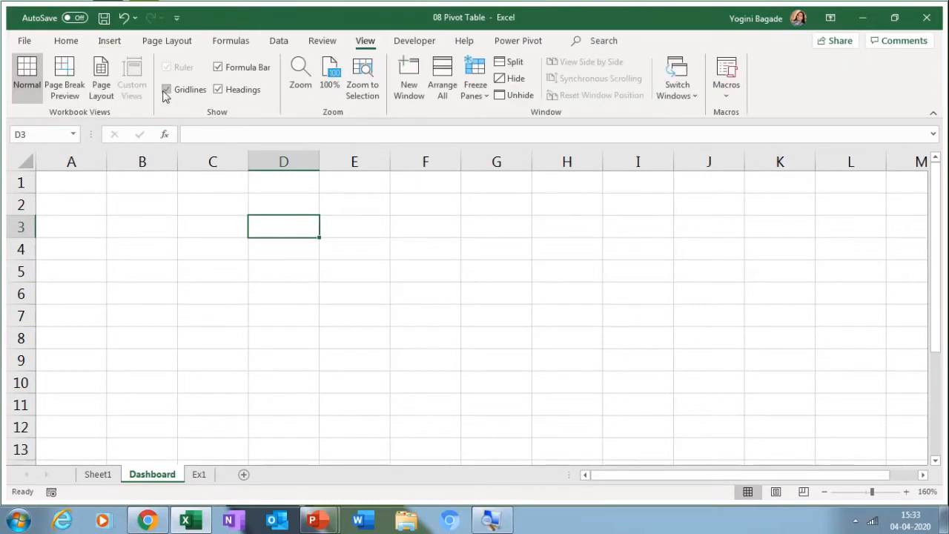
left_click(166, 90)
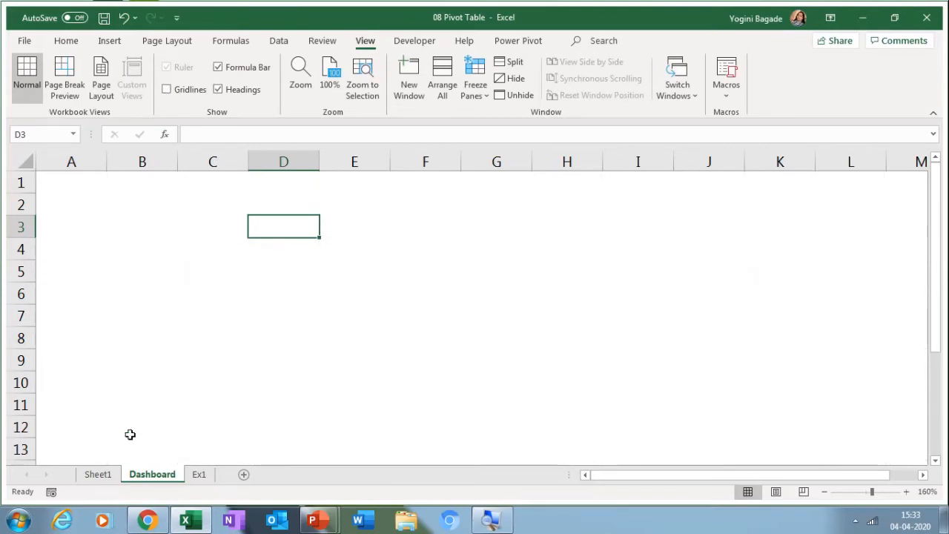
left_click(112, 474)
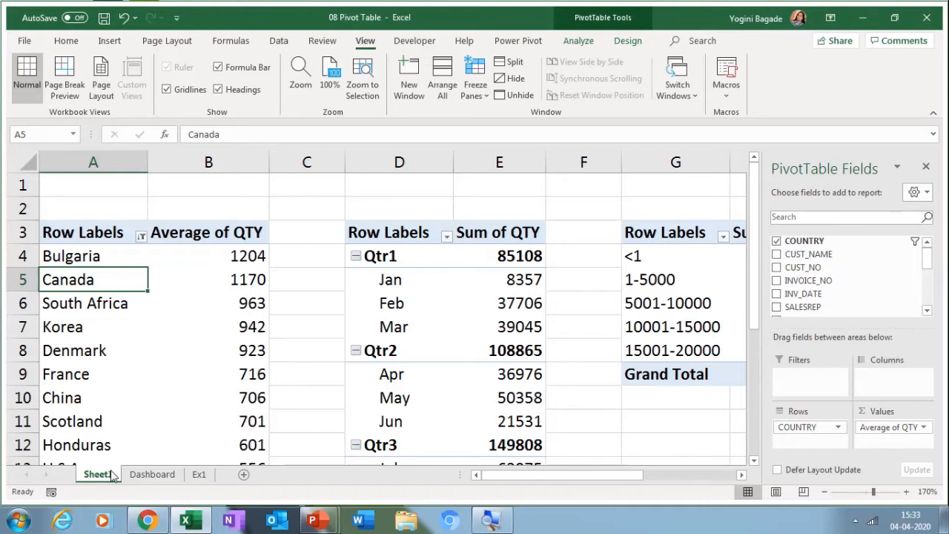
Step: Insert a clustered column pivot chart of Average of QTY by country via Alt, N, R, then cut it
key("alt")
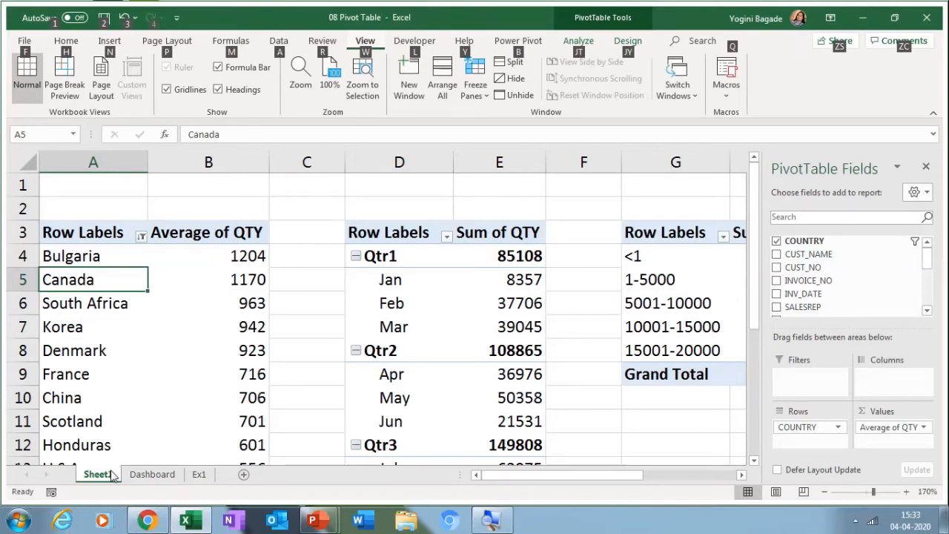
key("n")
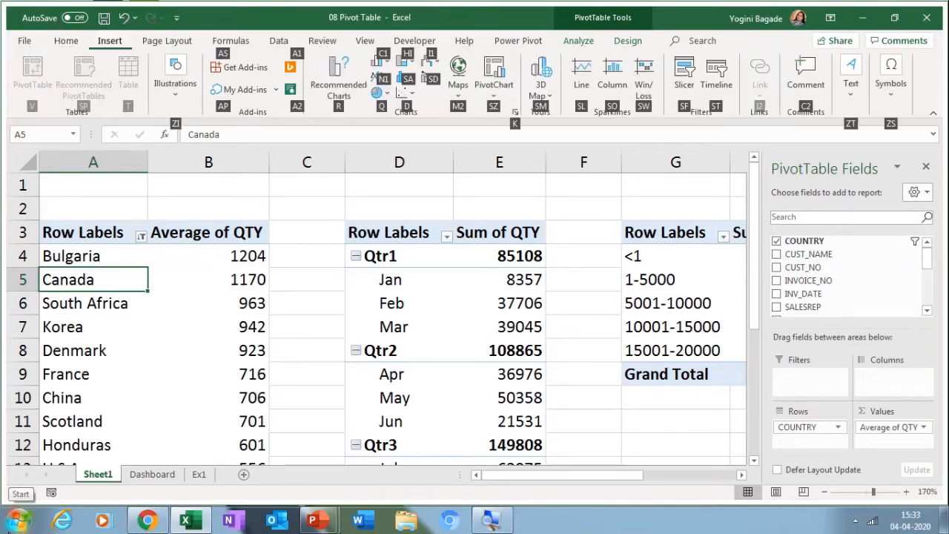
key("r")
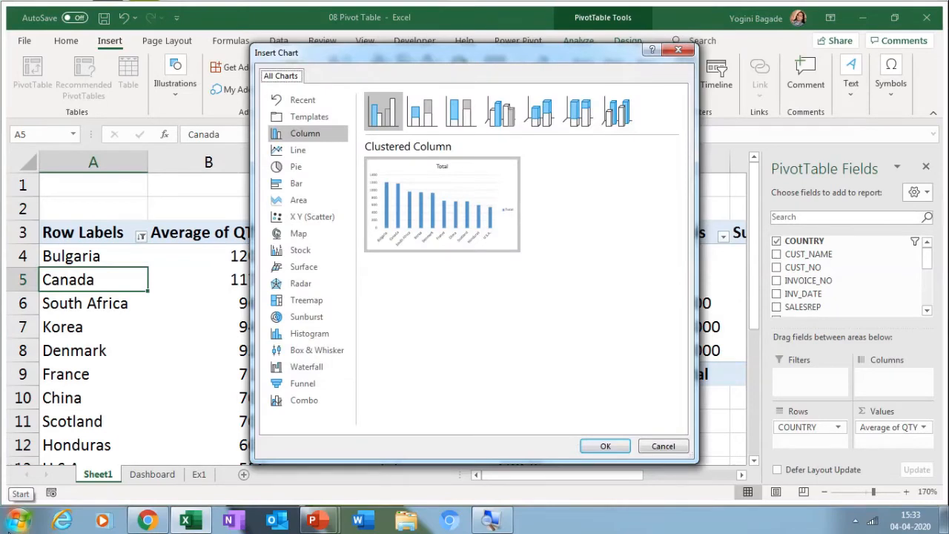
key("Return")
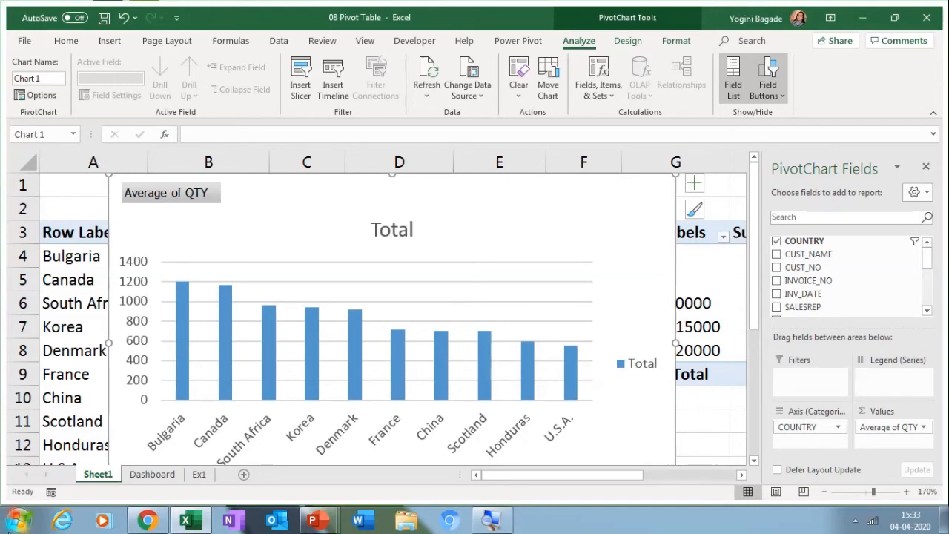
key("ctrl+x")
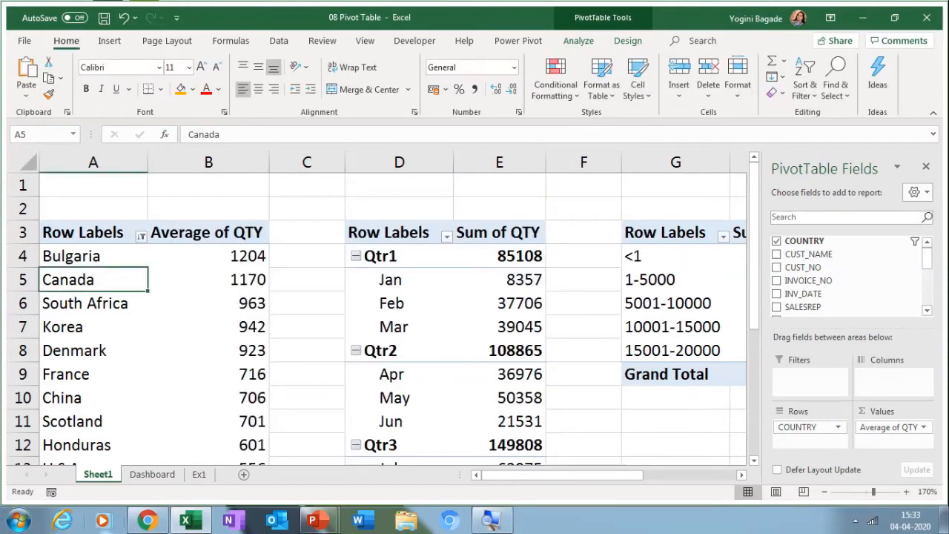
Step: Paste the country pivot chart at cell A1 of the Dashboard sheet and zoom out to see it
key("ctrl+Page_Down")
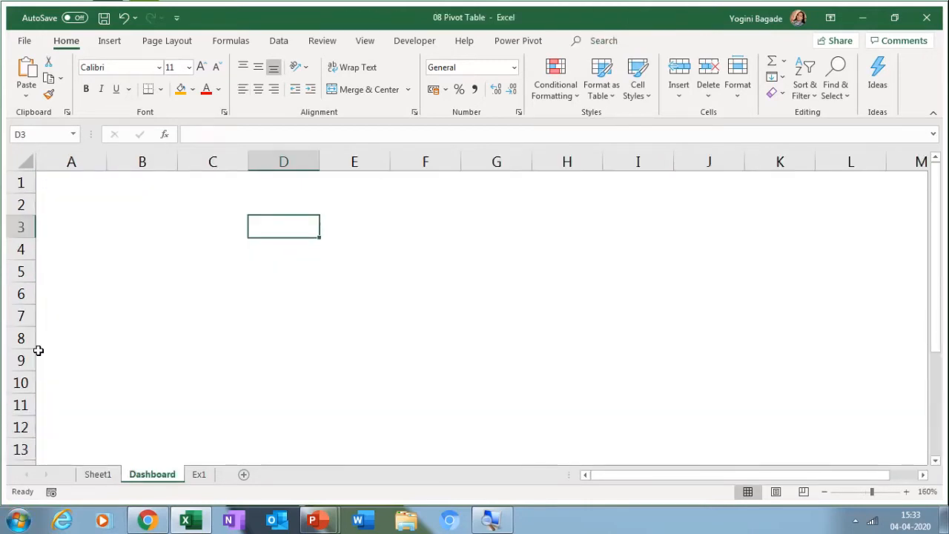
left_click(55, 179)
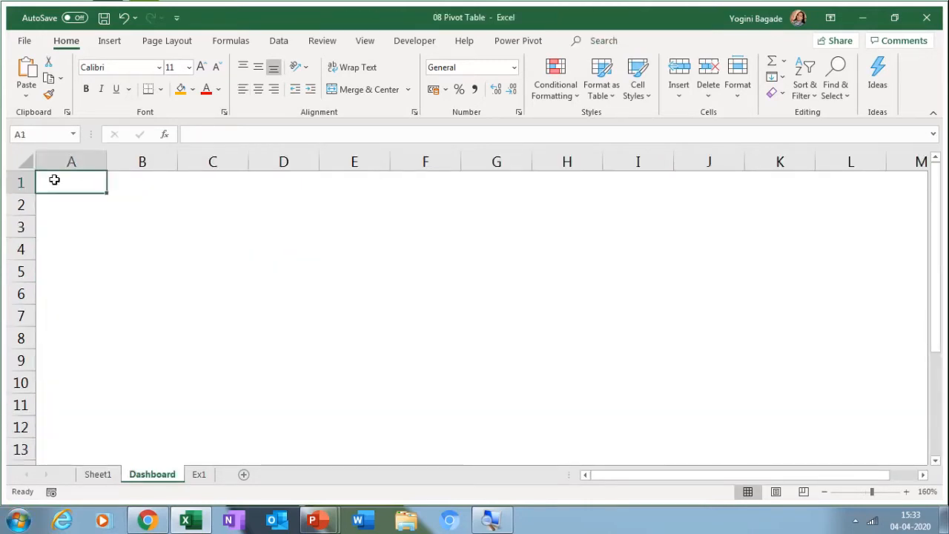
key("ctrl+v")
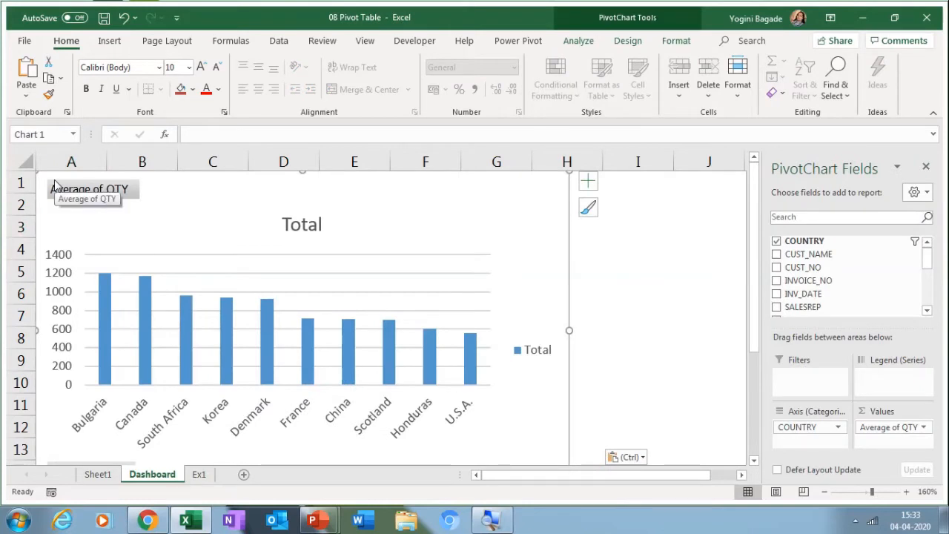
left_click(825, 493)
left_click(825, 493)
left_click(824, 494)
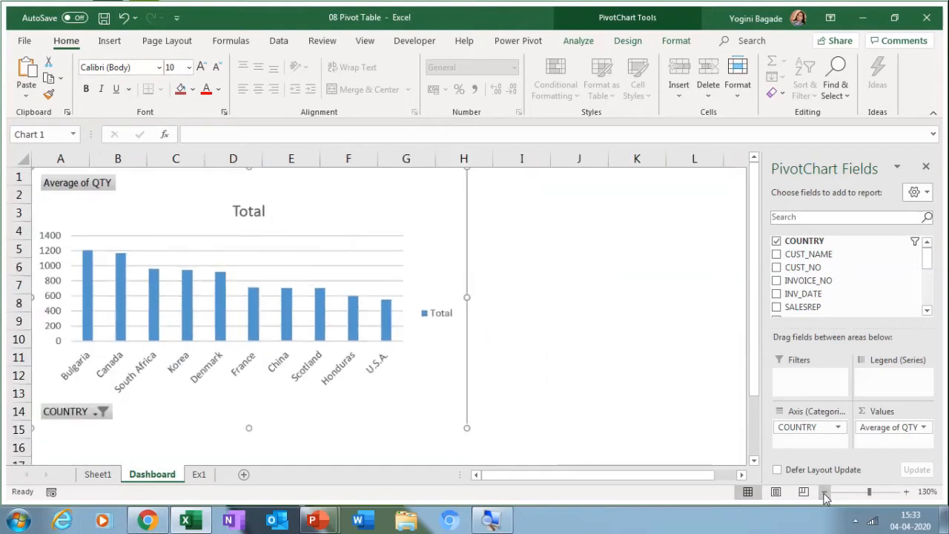
left_click(825, 493)
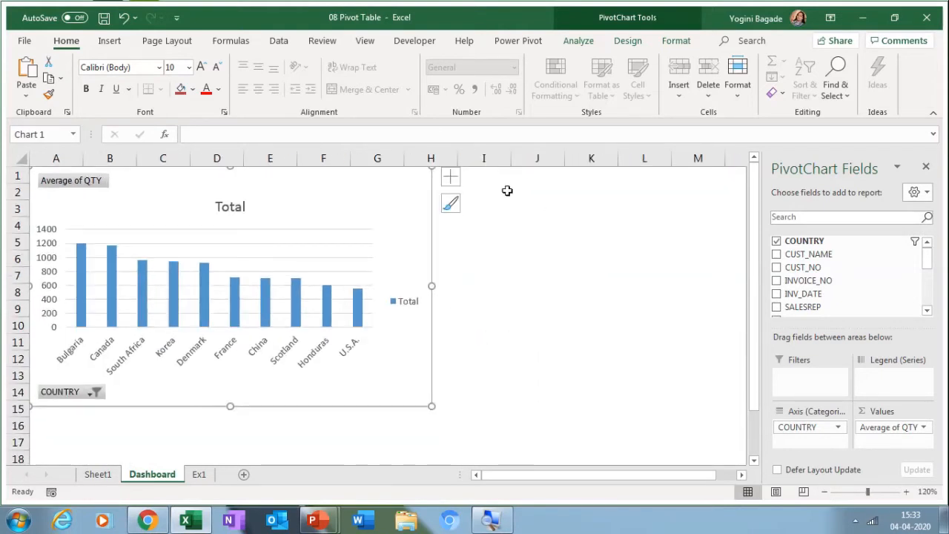
left_click(452, 181)
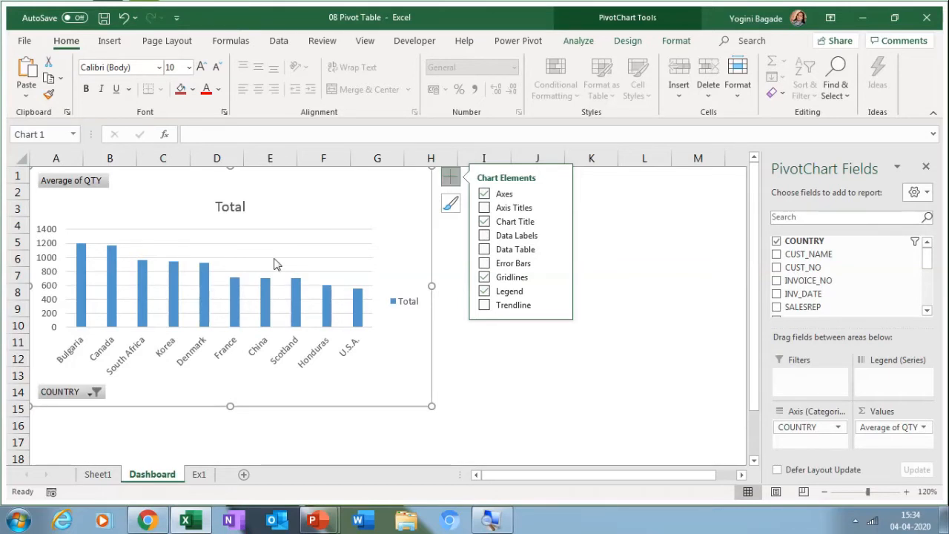
Step: Select the chart's legend, title, axes, gridlines, bars and plot area in turn to inspect them
left_click(393, 302)
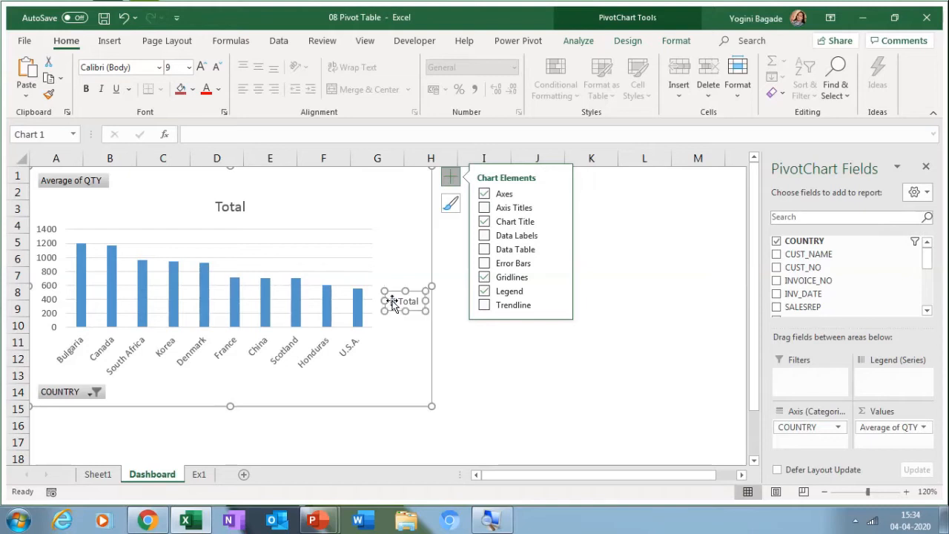
left_click(217, 213)
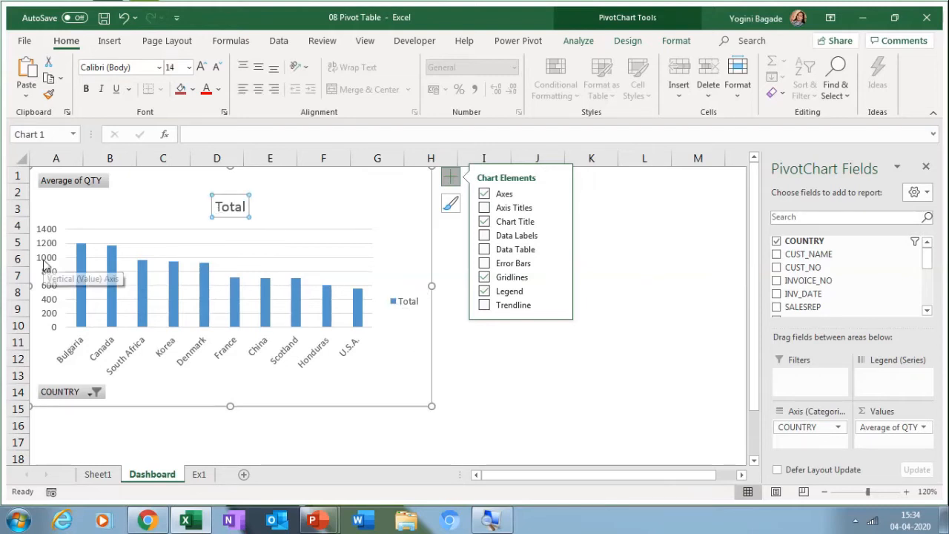
left_click(45, 263)
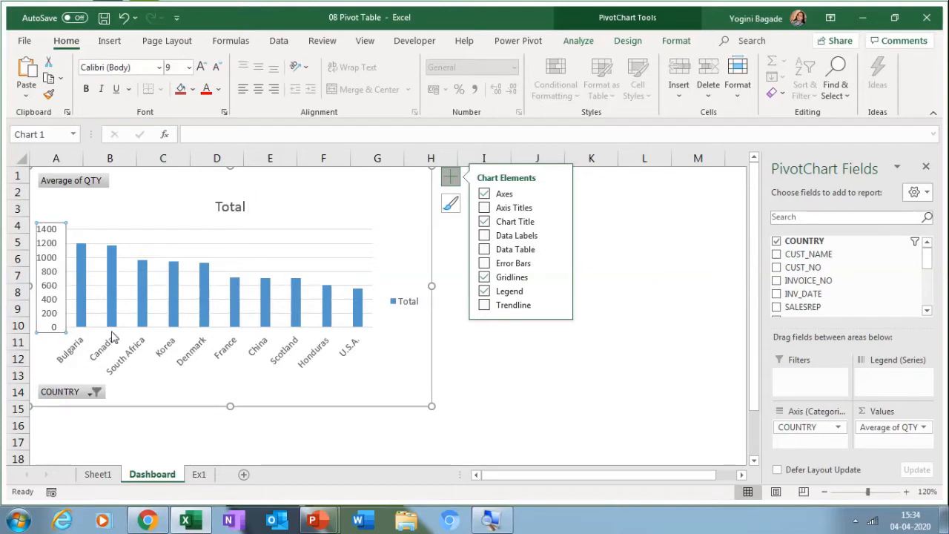
left_click(132, 356)
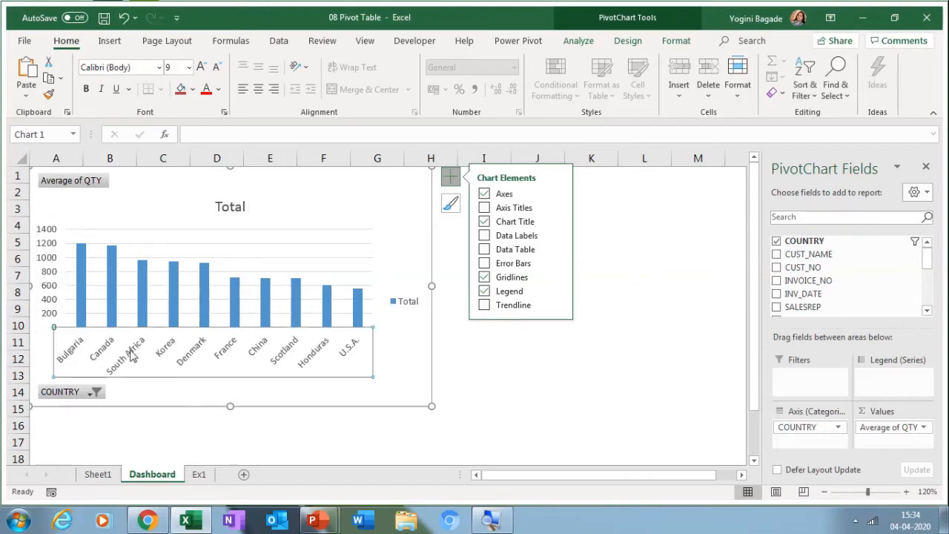
left_click(324, 273)
left_click(354, 310)
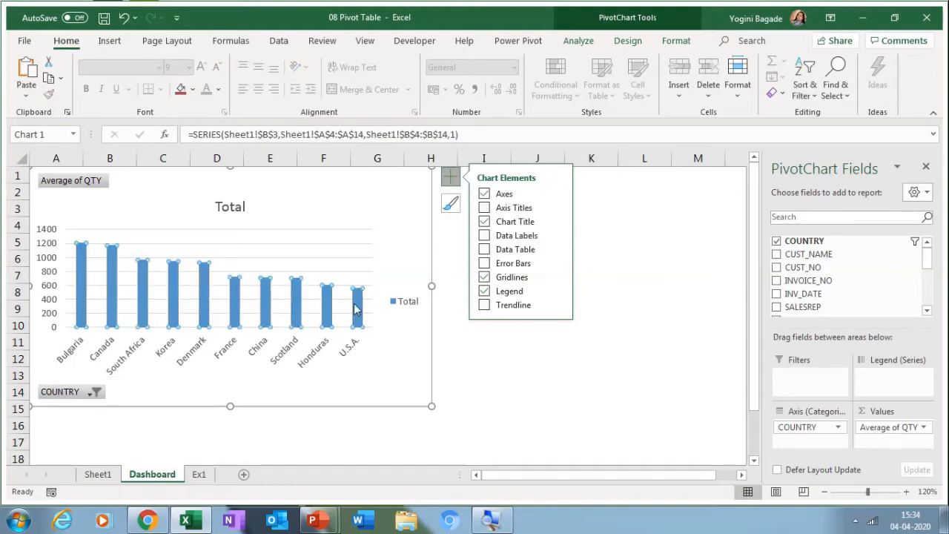
left_click(355, 310)
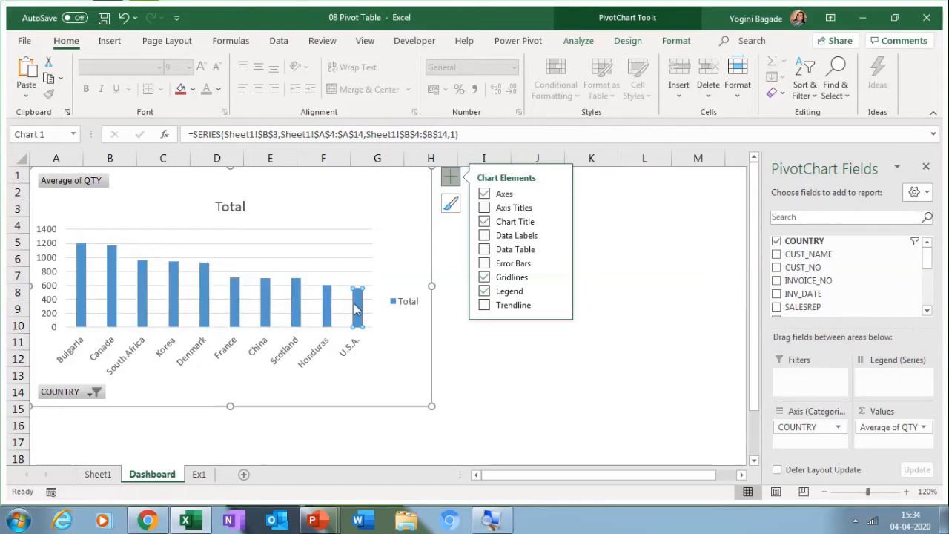
left_click(362, 246)
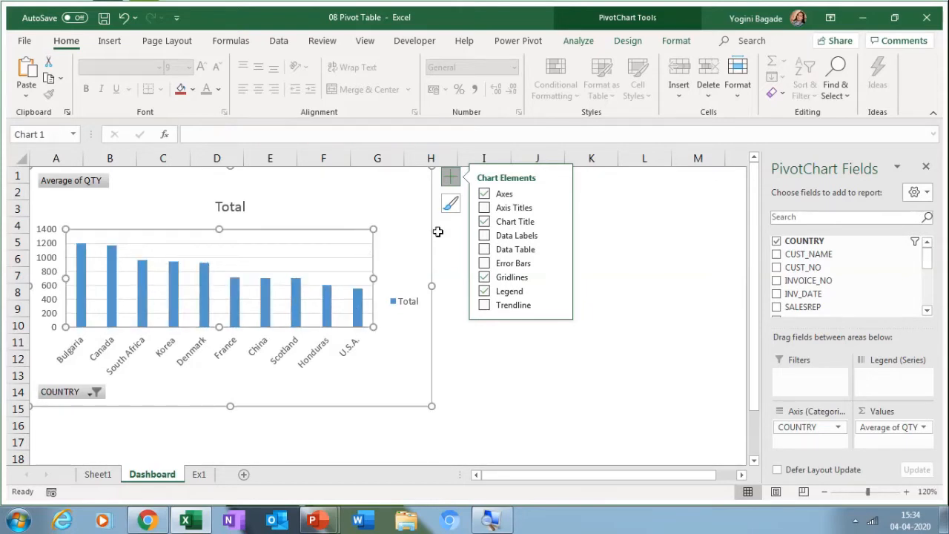
Step: Remove the gridlines and the Total legend from the country chart
left_click(483, 278)
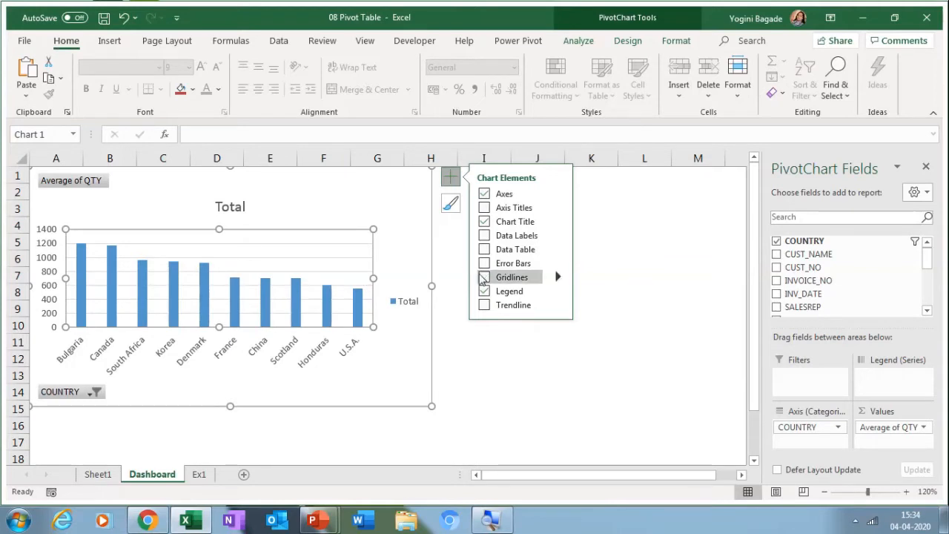
left_click(484, 292)
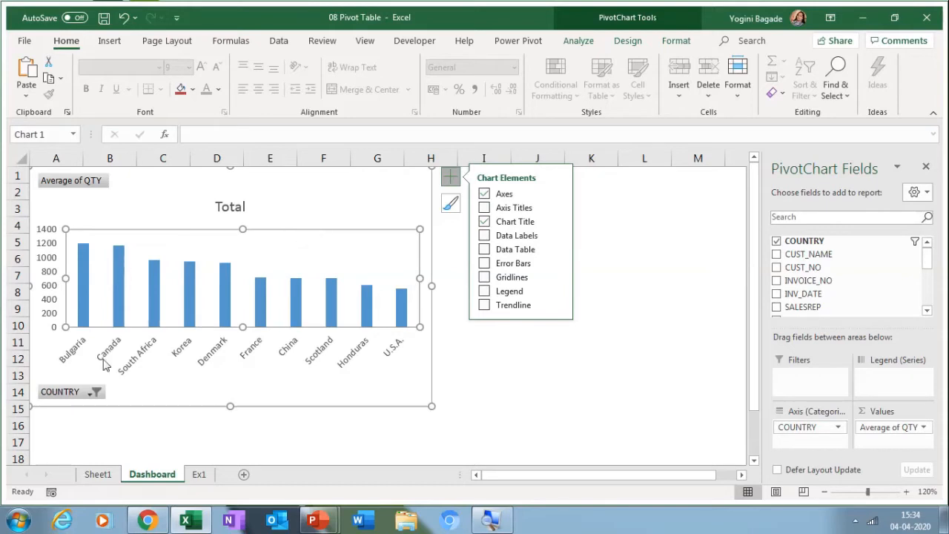
left_click(91, 393)
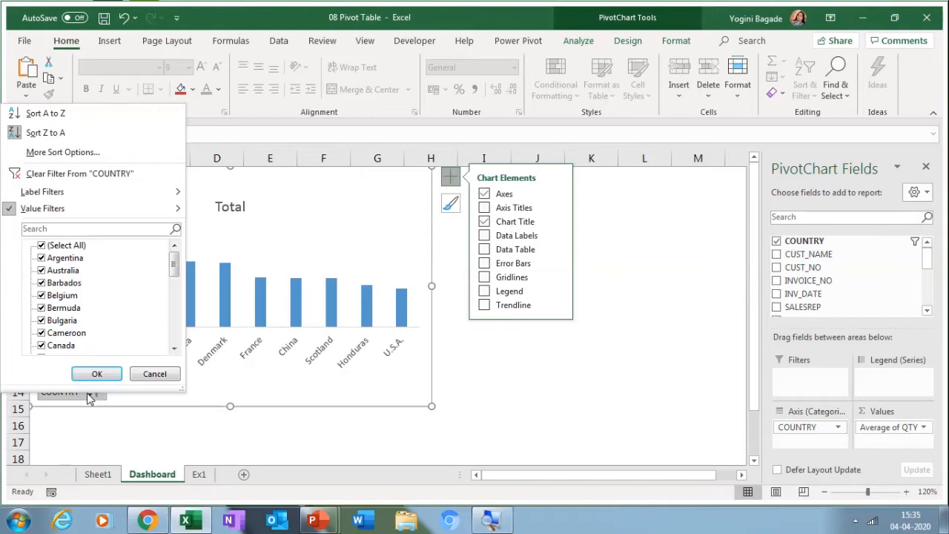
Step: Close the COUNTRY filter unchanged, hide the chart's field buttons, and add data labels to every bar
left_click(88, 398)
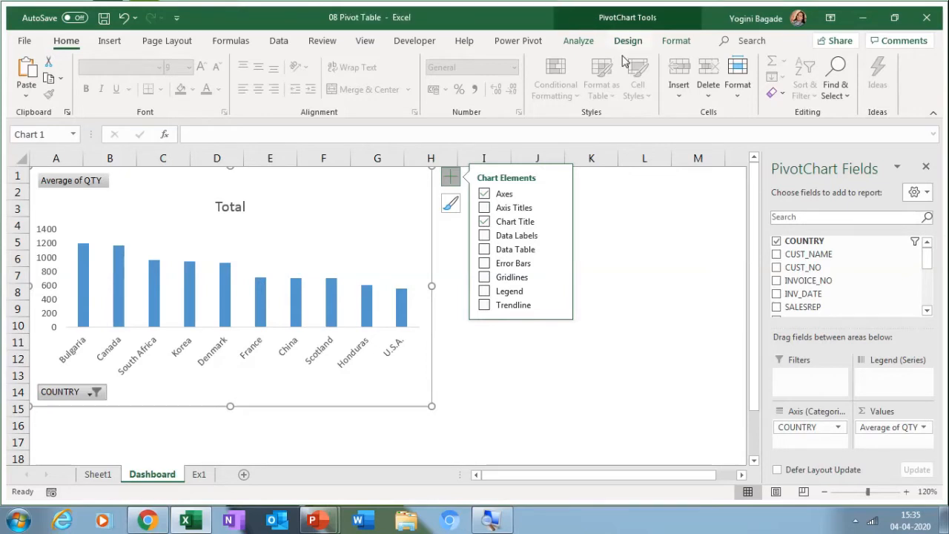
left_click(593, 41)
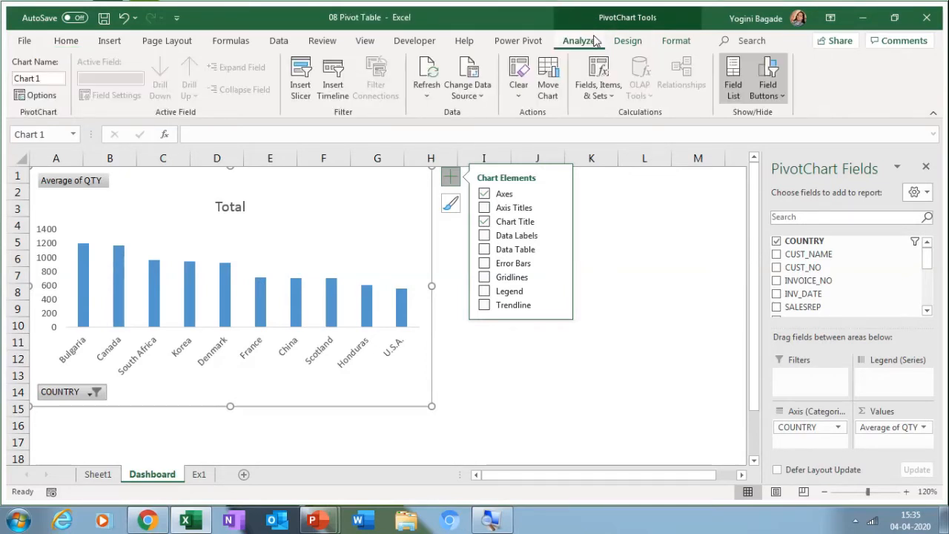
left_click(772, 65)
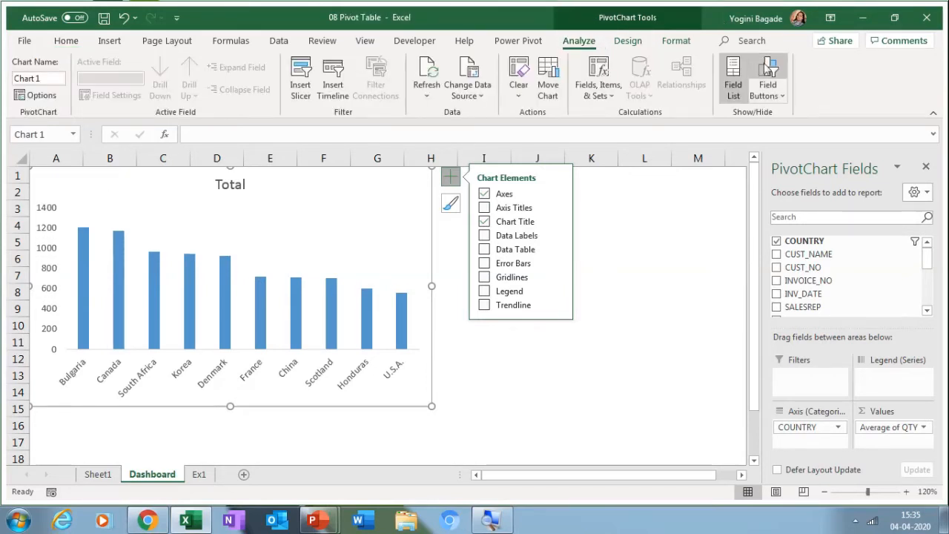
left_click(485, 236)
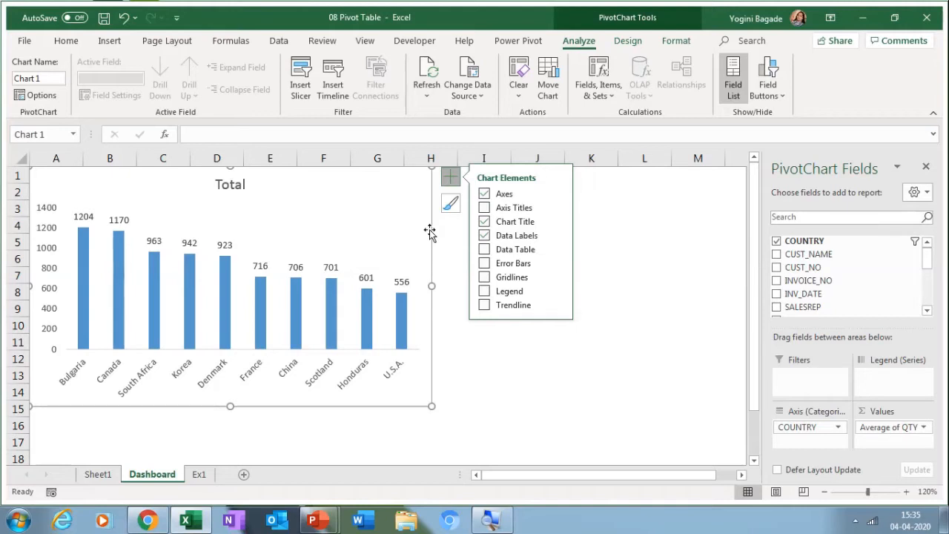
left_click(214, 179)
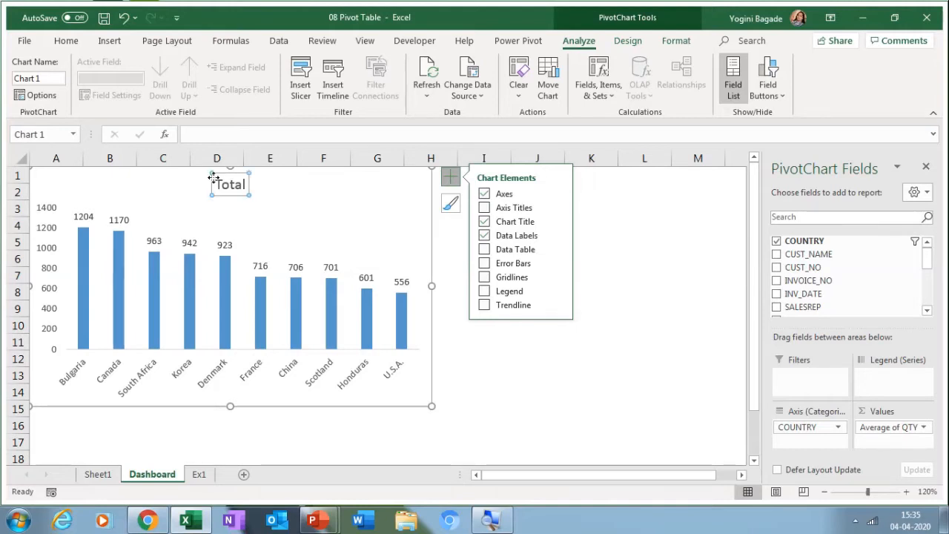
Step: Edit the chart title text so 'Total' becomes 'Top Ten Countries'
left_click(247, 186)
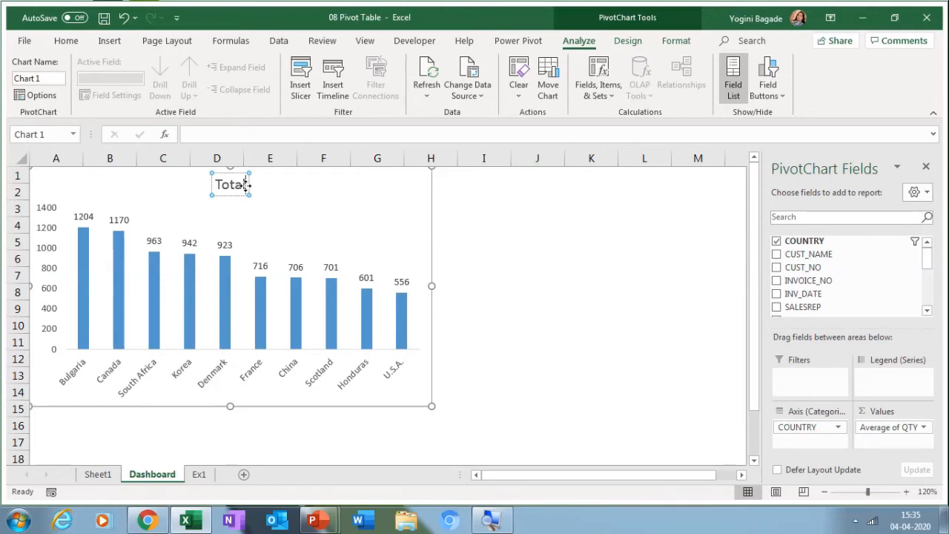
key("BackSpace")
key("BackSpace")
key("BackSpace")
type("p Ten Coun")
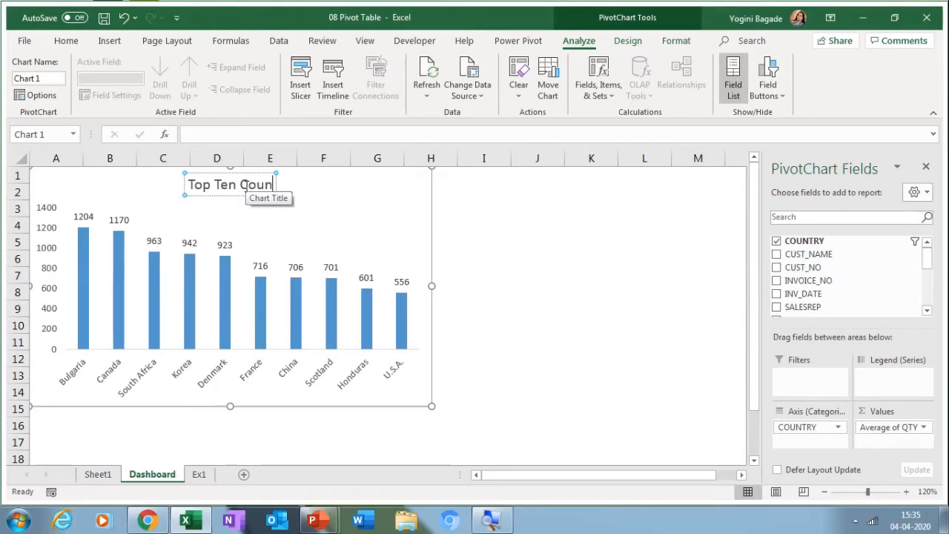
type("tries")
left_click(304, 207)
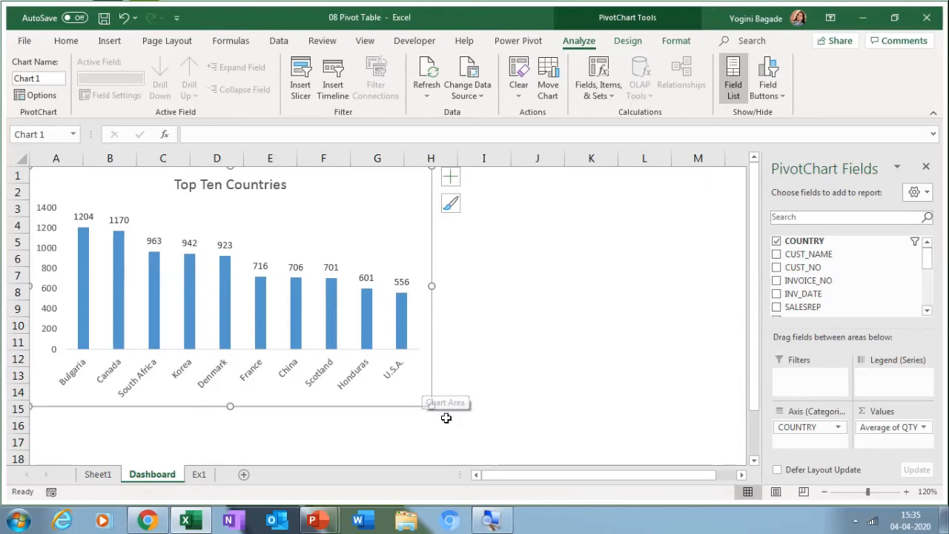
Step: Drag the chart's corner handle to shrink Top Ten Countries into columns A–F, rows 1–9
left_click_drag(431, 406, 337, 300)
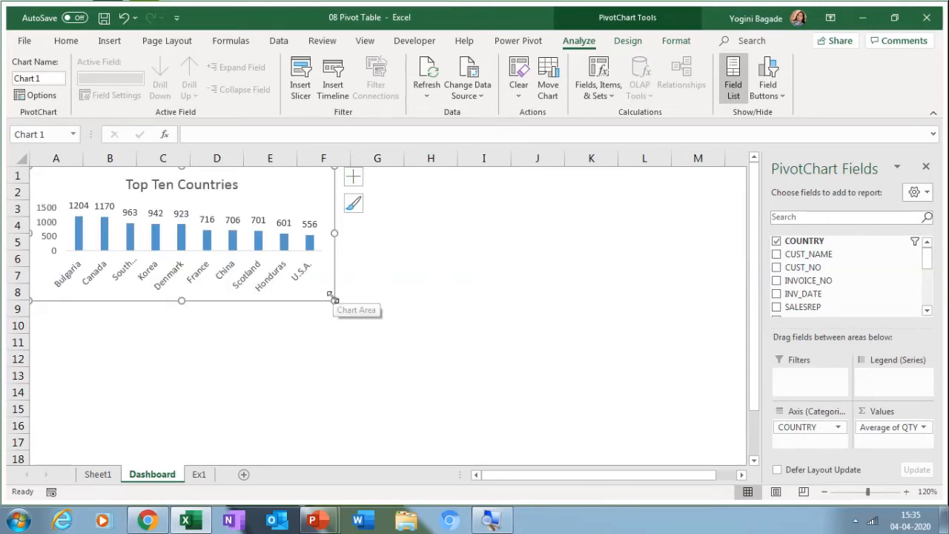
left_click_drag(333, 299, 344, 312)
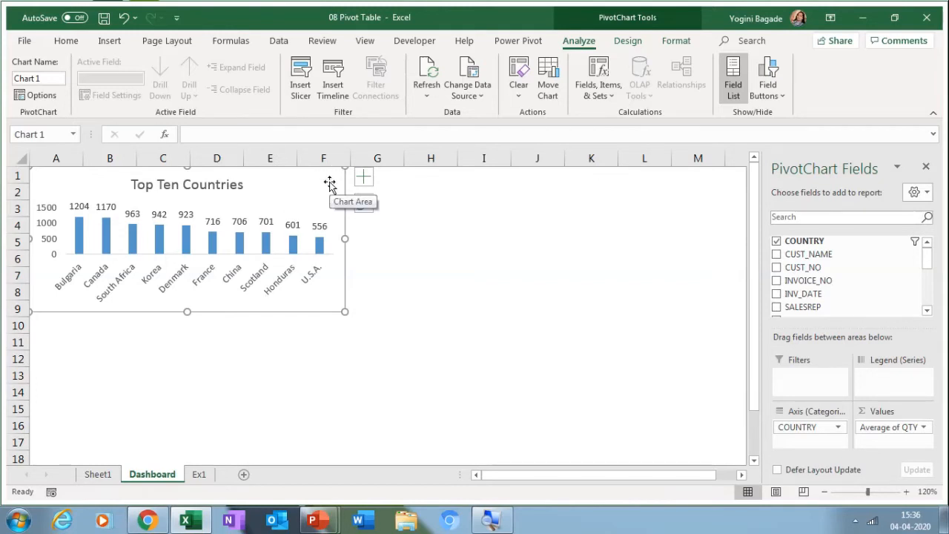
left_click(364, 208)
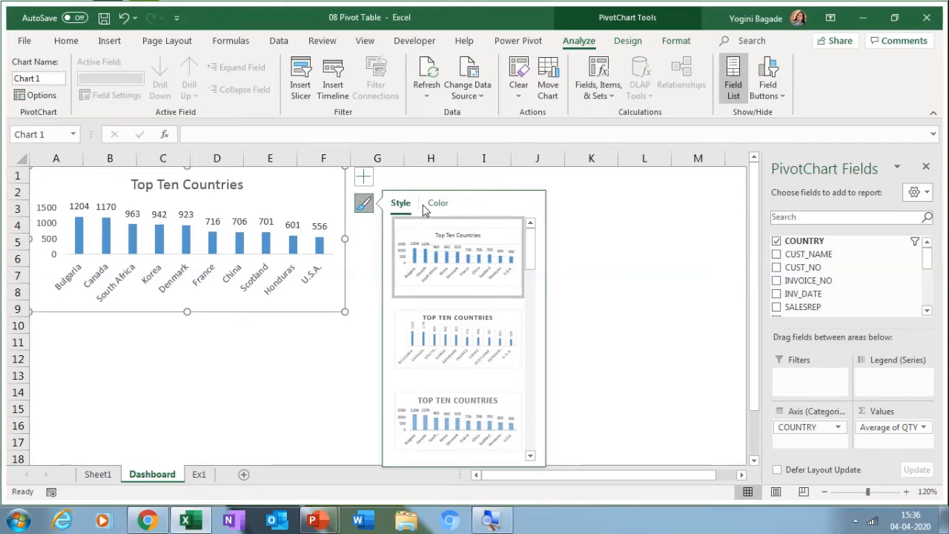
Step: Turn on Vary colors by point so each country bar in Chart 1 gets its own colour
left_click(318, 250)
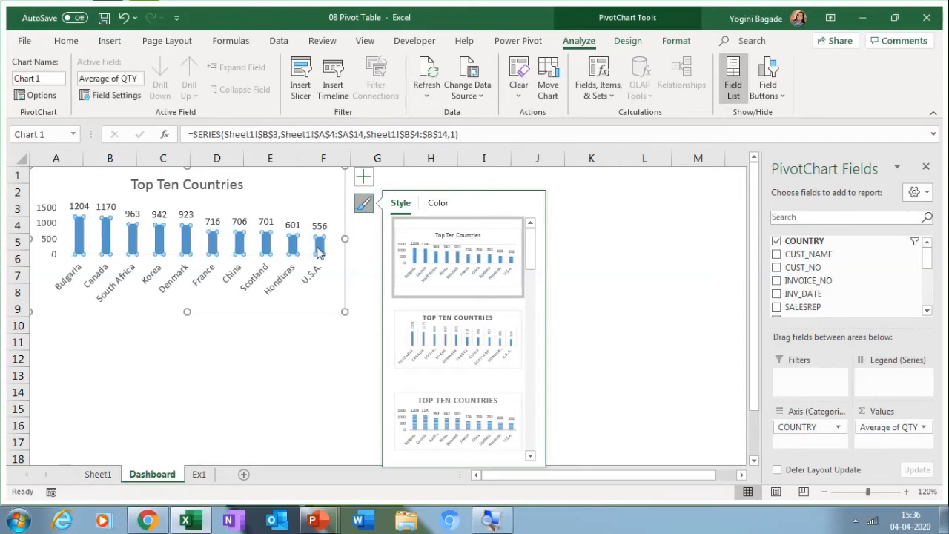
right_click(318, 251)
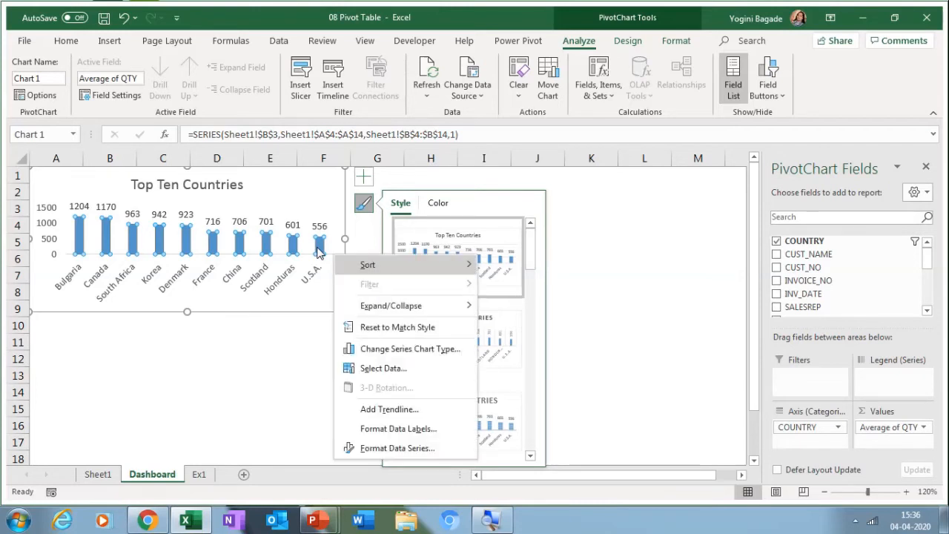
key("Escape")
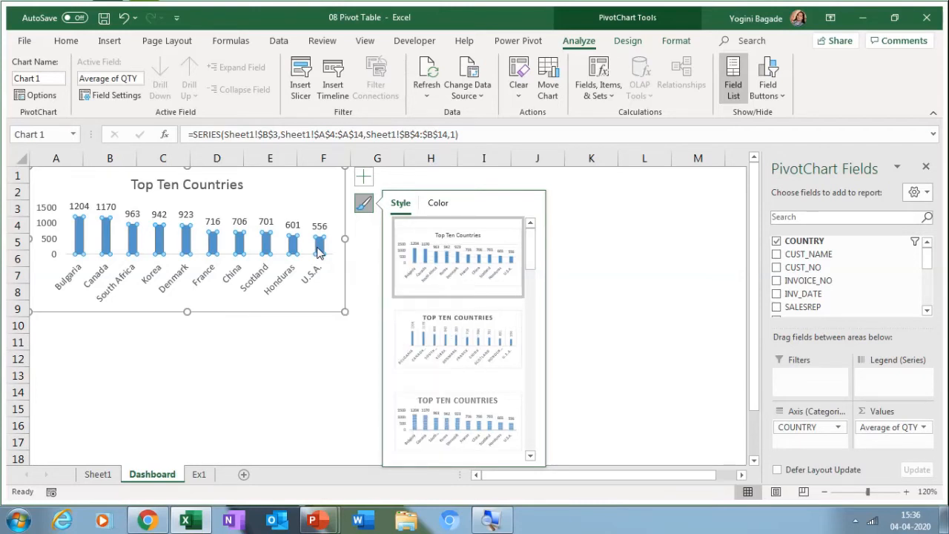
double_click(317, 252)
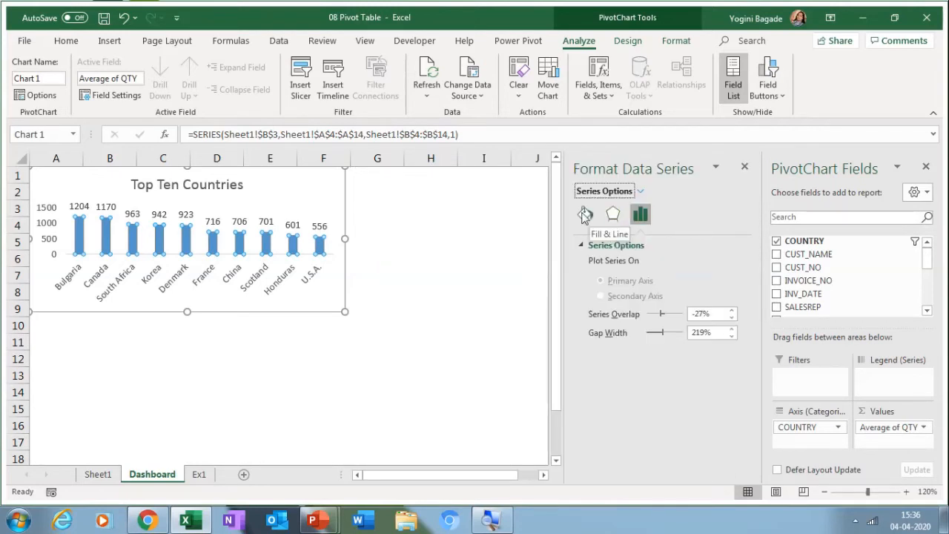
left_click(586, 215)
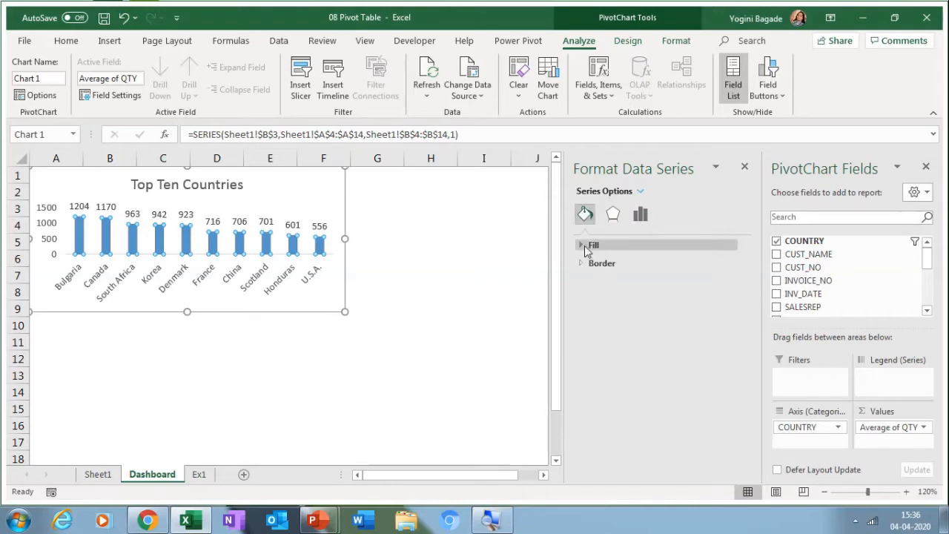
left_click(586, 247)
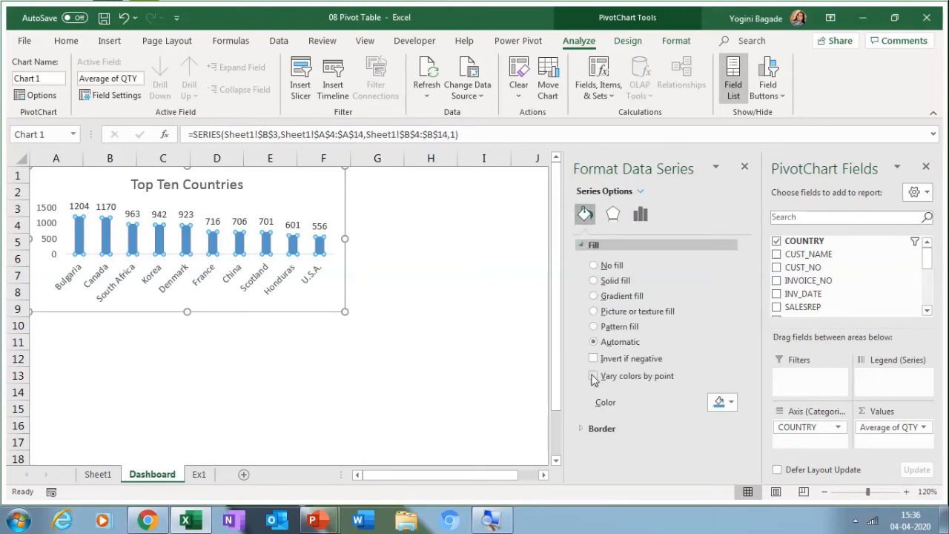
left_click(593, 376)
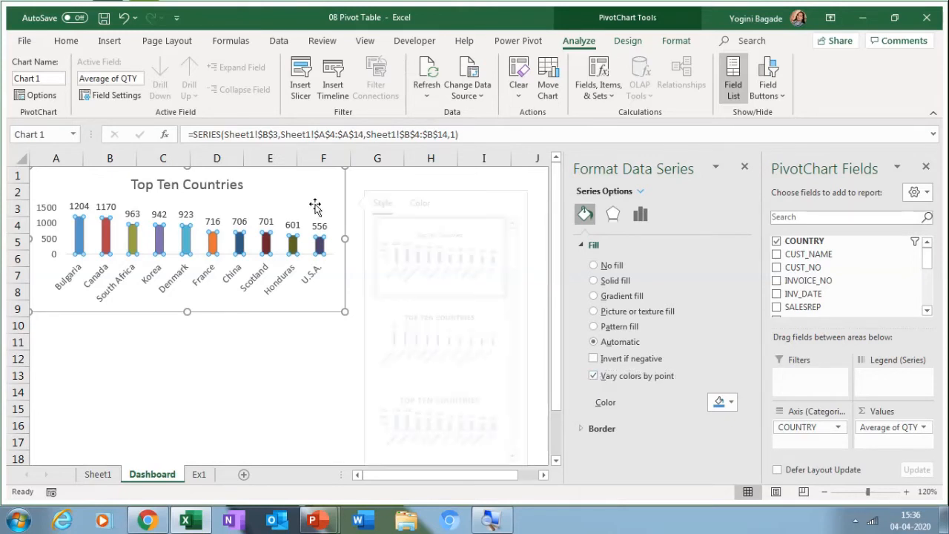
Step: Close both formatting panes and return to Sheet1 with the pivot tables
left_click(363, 202)
left_click(533, 175)
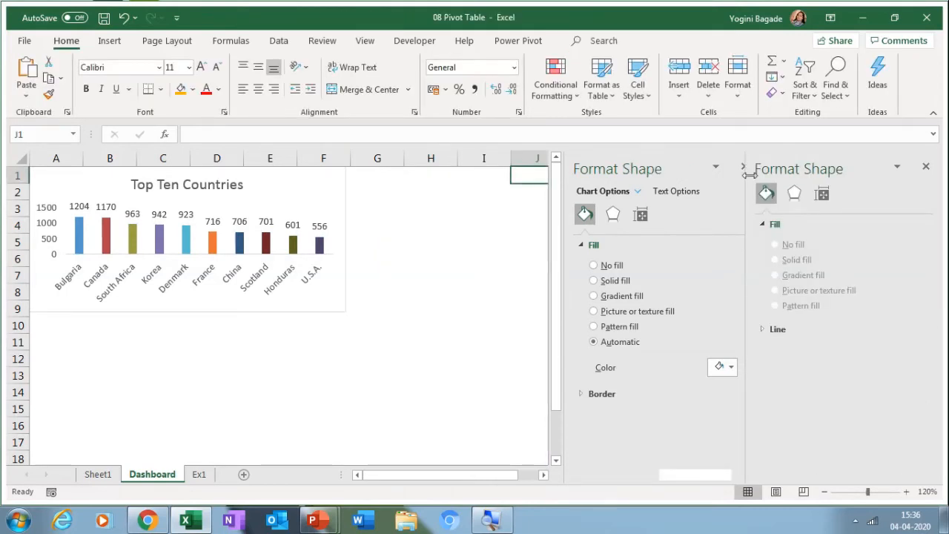
left_click(743, 166)
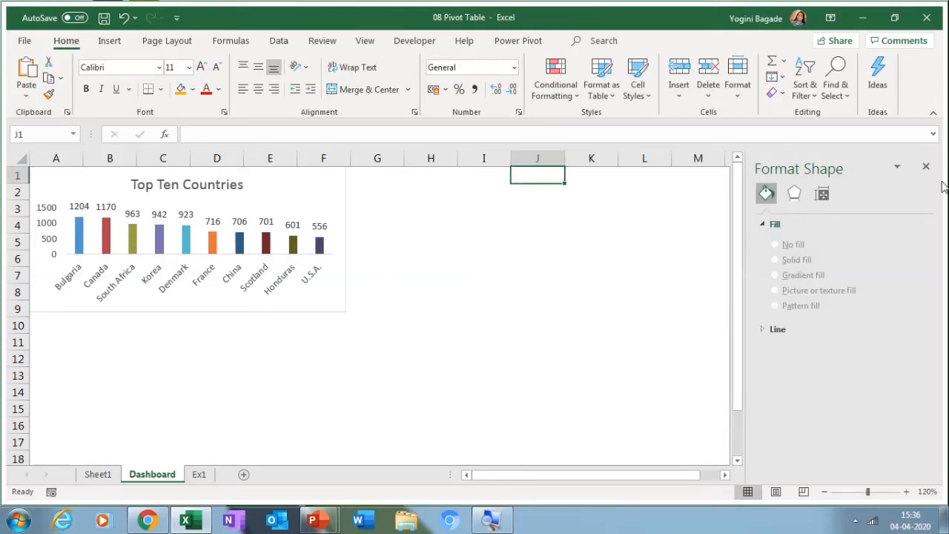
left_click(926, 167)
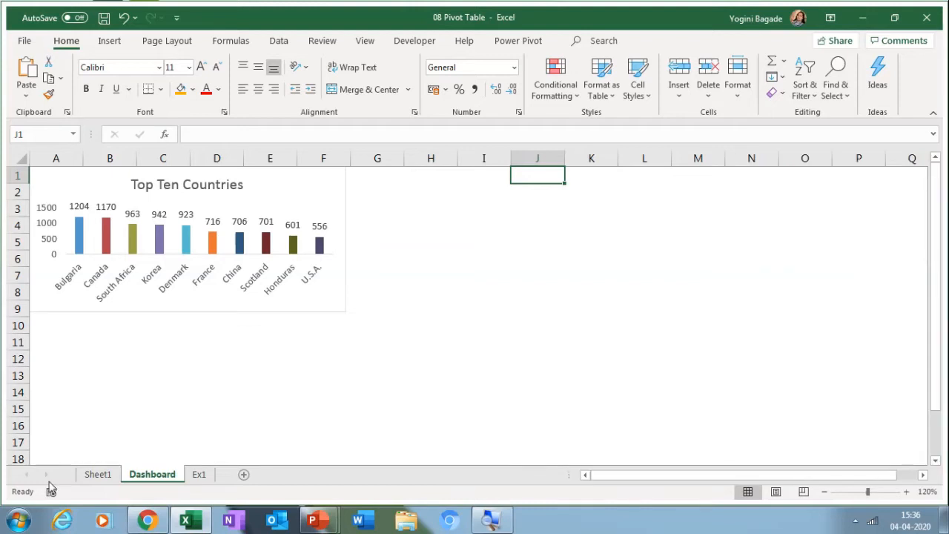
left_click(92, 474)
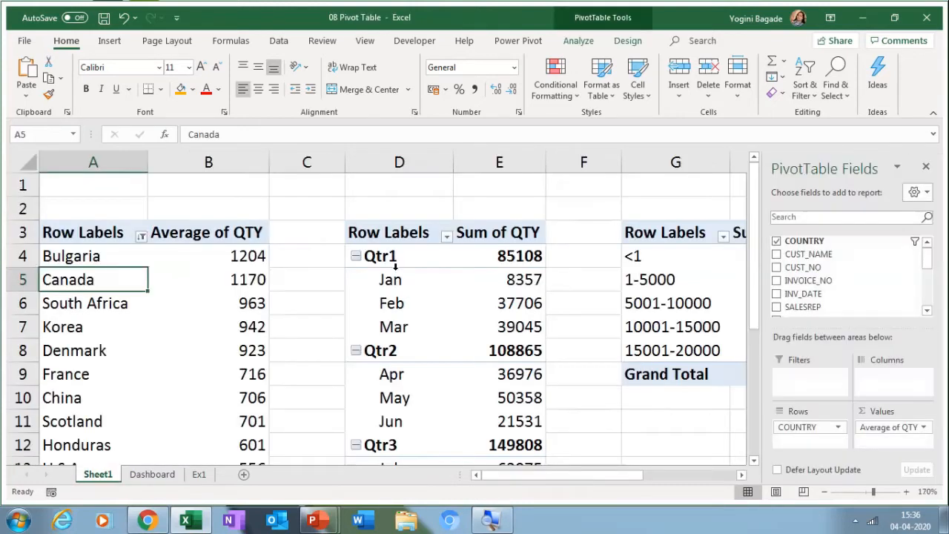
Step: Create a chart of the monthly Sum of QTY pivot with Alt+F1, remove it from Sheet1, and go to Dashboard
left_click(392, 278)
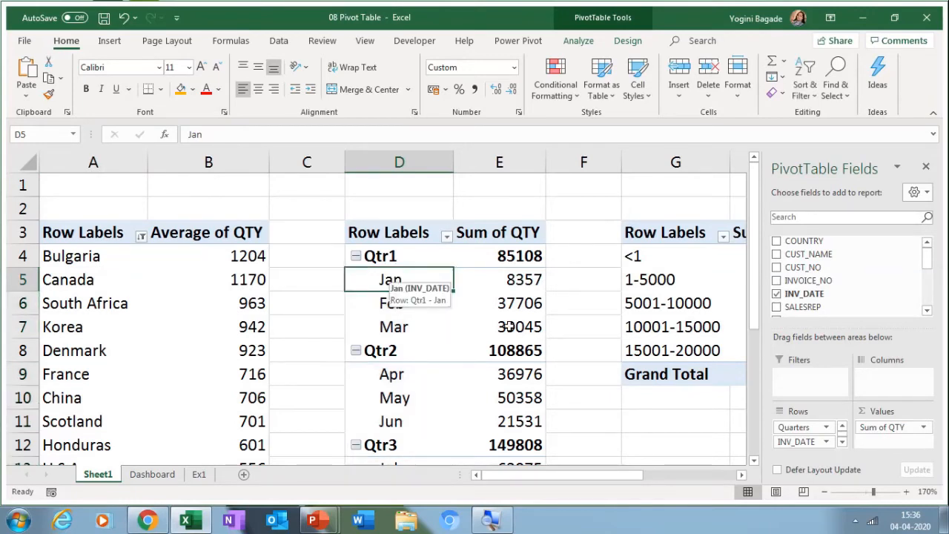
left_click(824, 492)
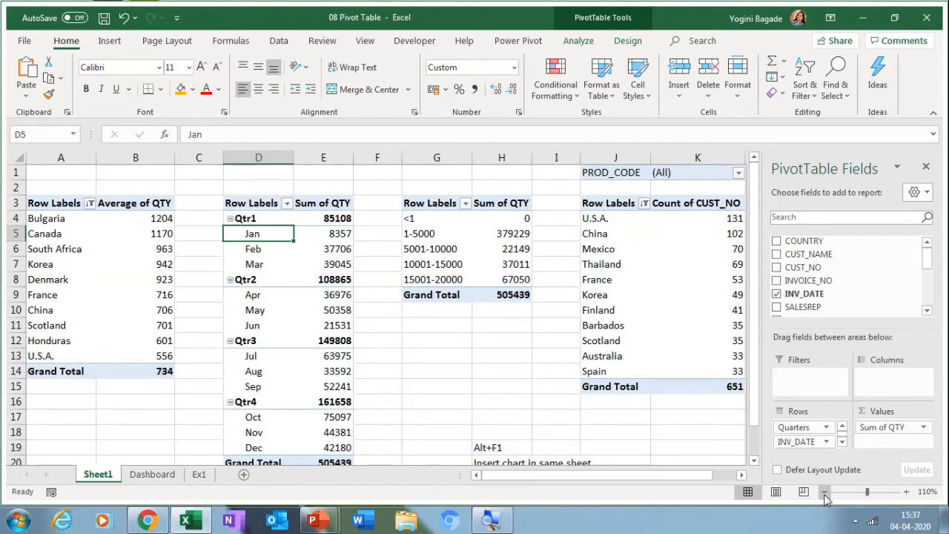
left_click(824, 493)
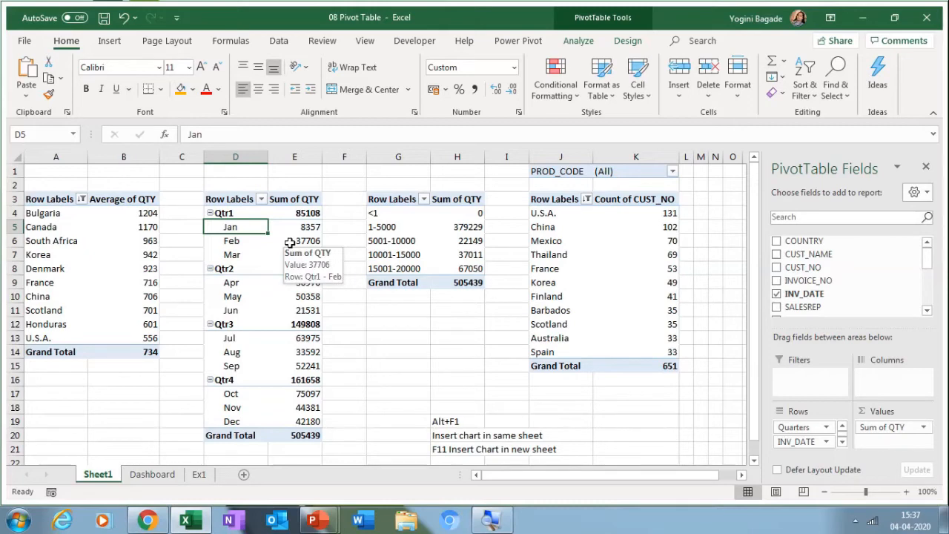
key("alt+F1")
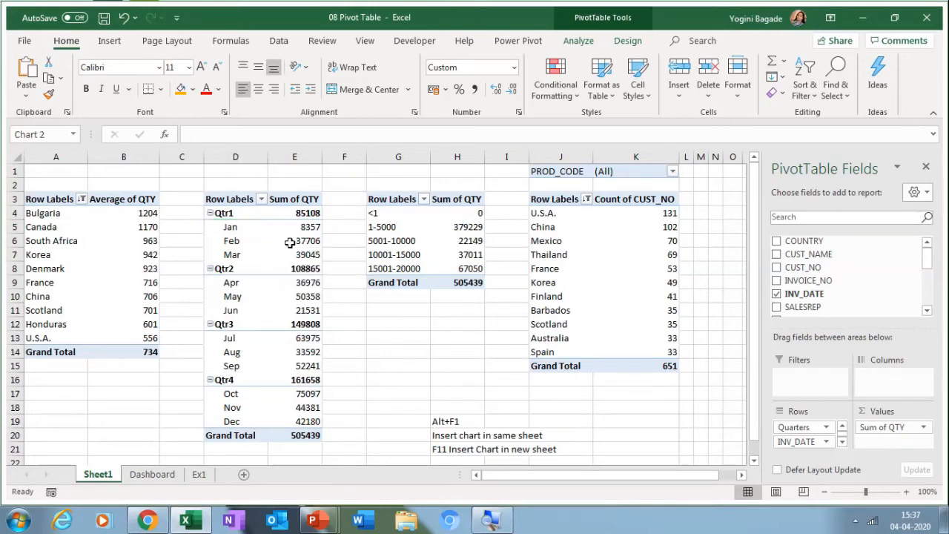
key("Delete")
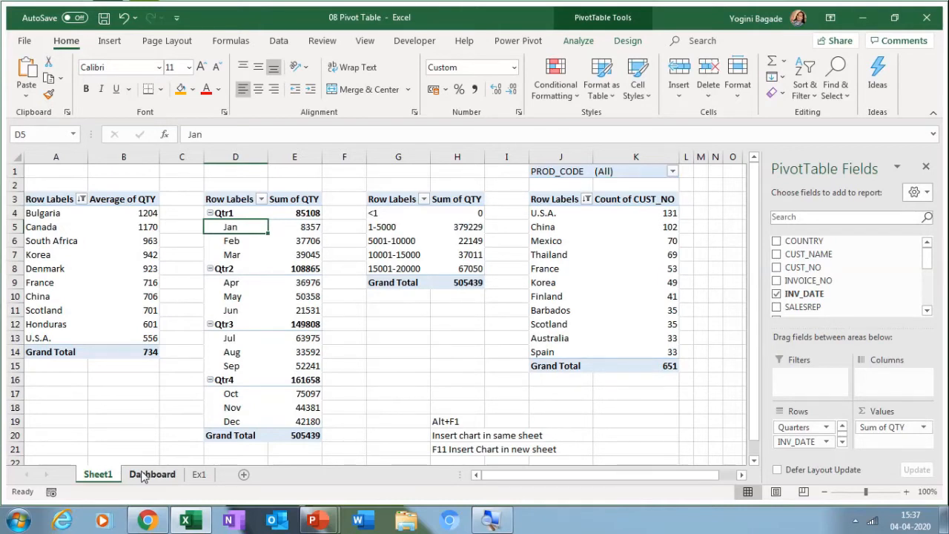
left_click(144, 475)
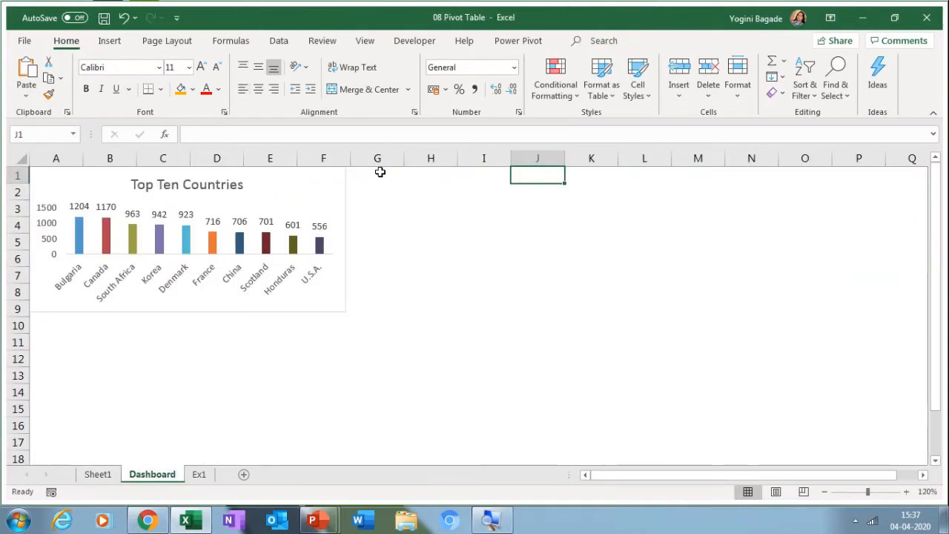
Step: Paste the monthly QTY chart at G1 on Dashboard and resize it to rows 1–9
left_click(380, 172)
key("ctrl+v")
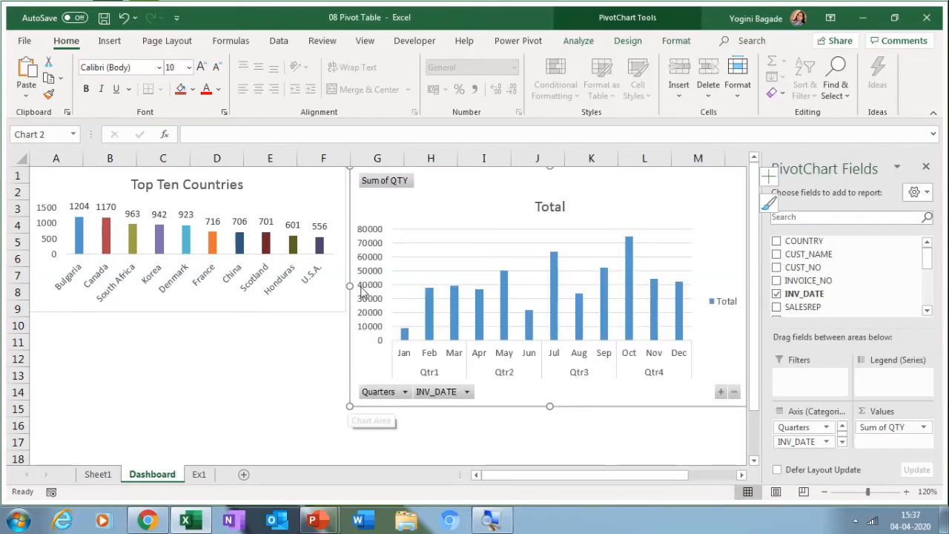
left_click(366, 293)
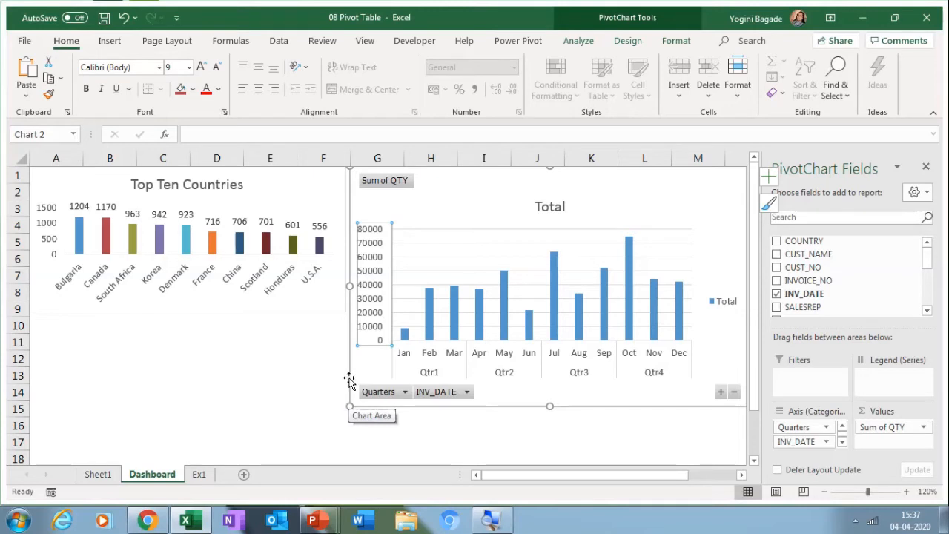
left_click_drag(349, 380, 454, 386)
left_click_drag(446, 277, 366, 277)
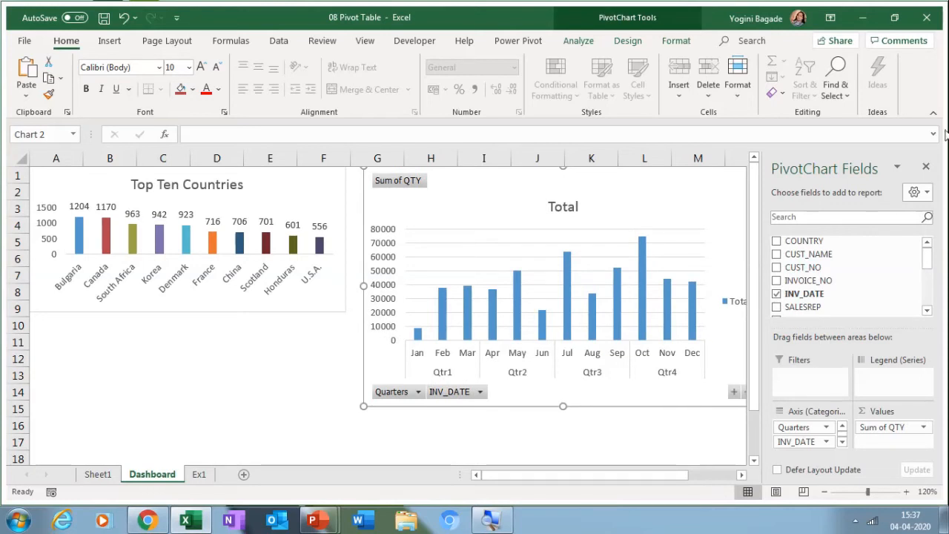
left_click(926, 168)
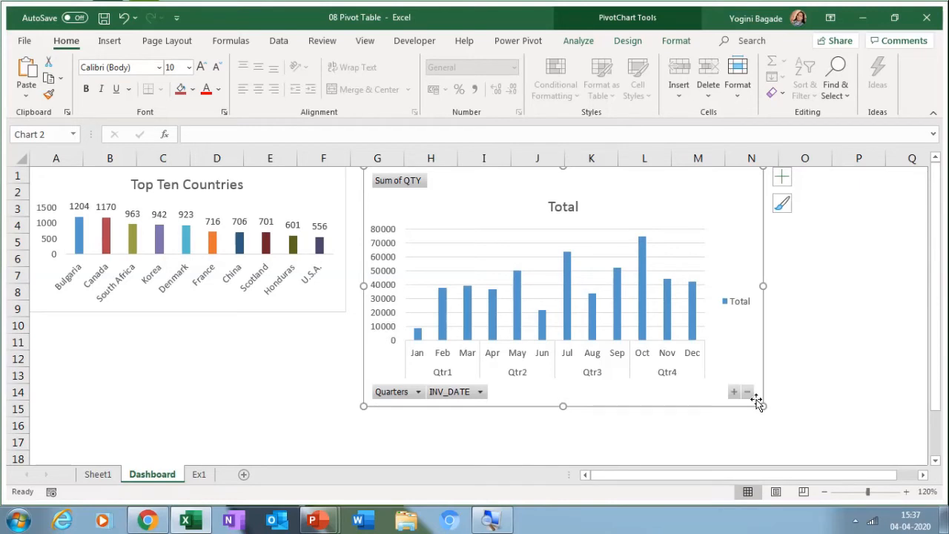
left_click_drag(756, 400, 757, 404)
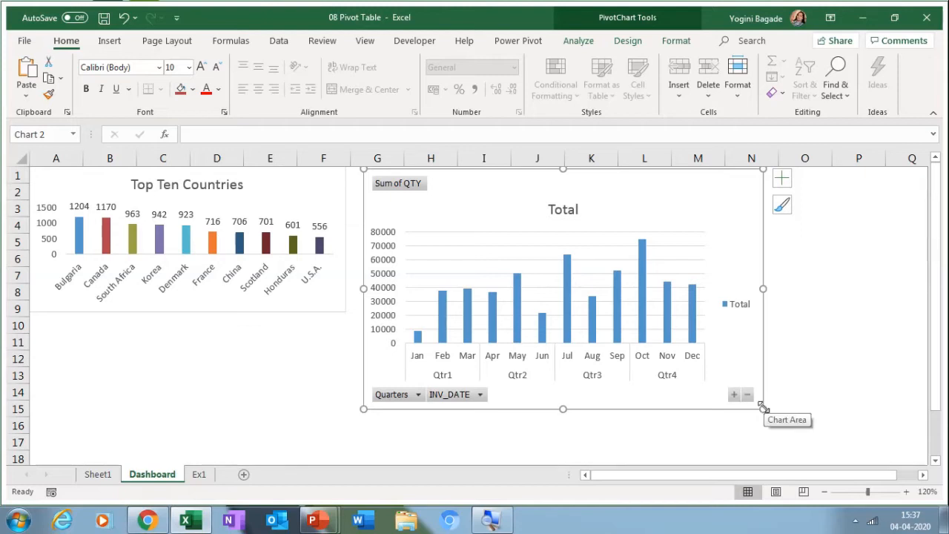
left_click_drag(762, 406, 743, 312)
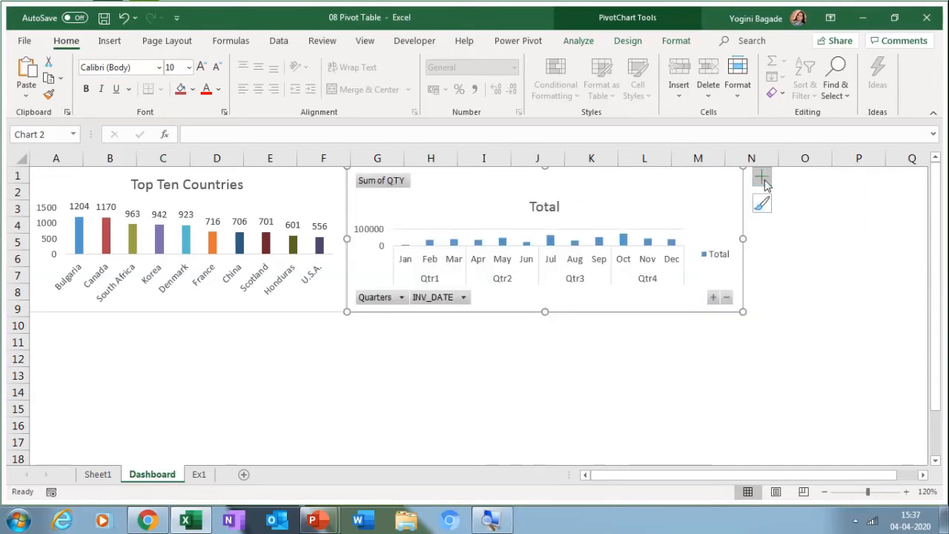
Step: Remove gridlines and legend, add data labels, and hide field buttons on the monthly chart
left_click(763, 178)
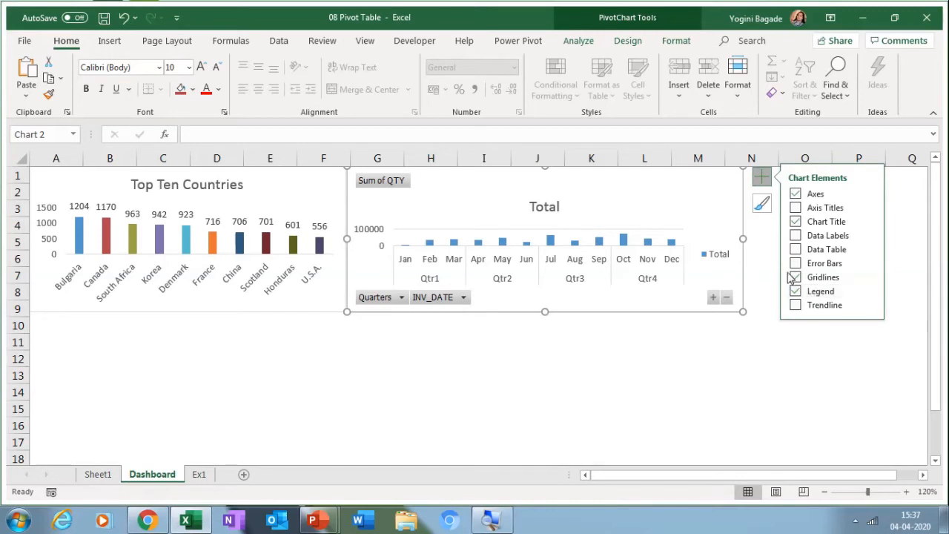
left_click(795, 277)
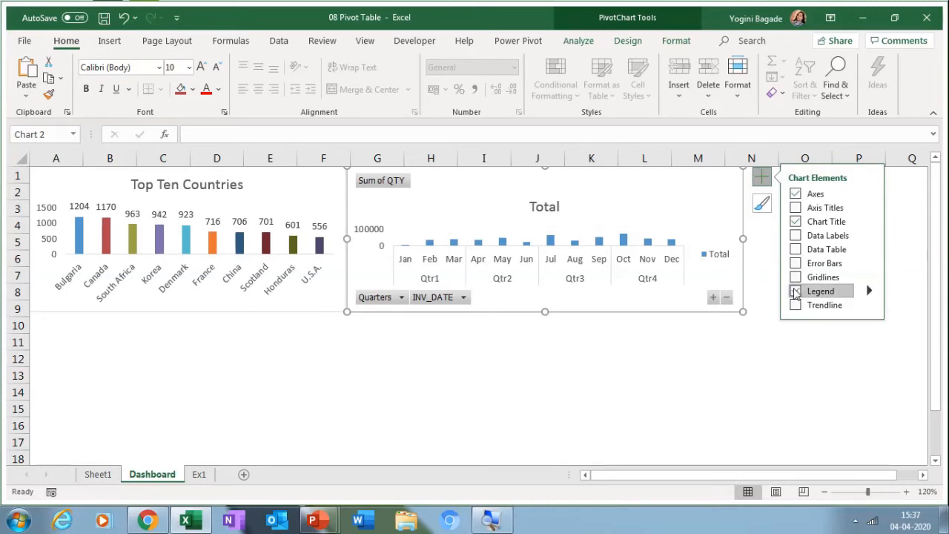
left_click(795, 291)
left_click(795, 235)
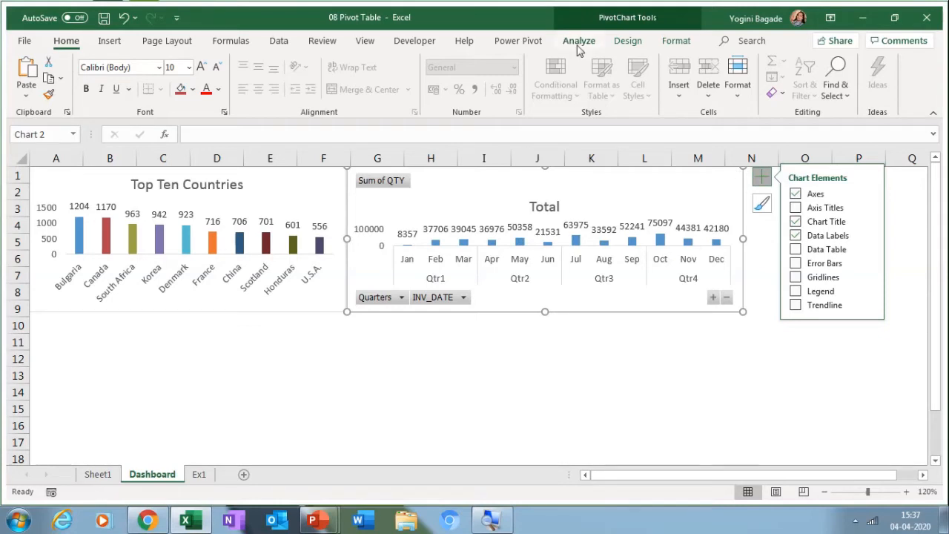
left_click(578, 46)
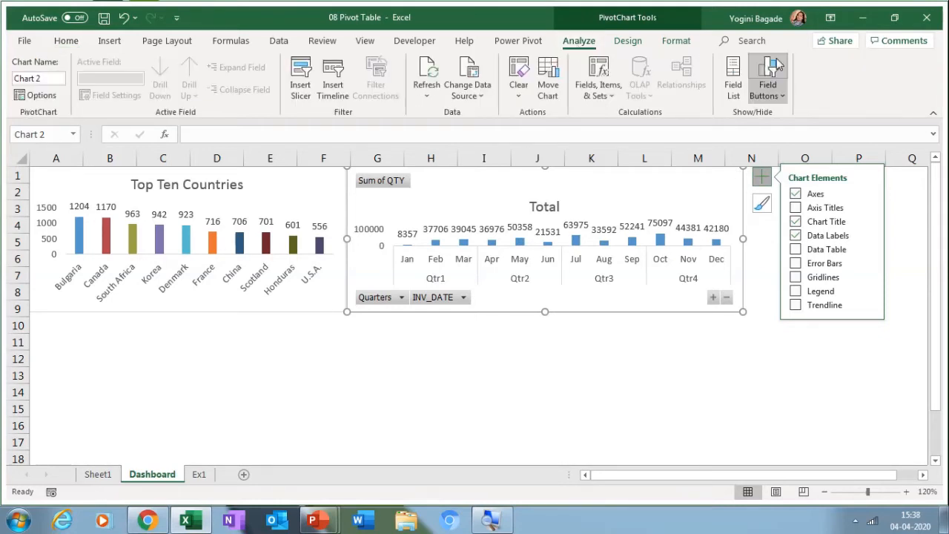
left_click(773, 74)
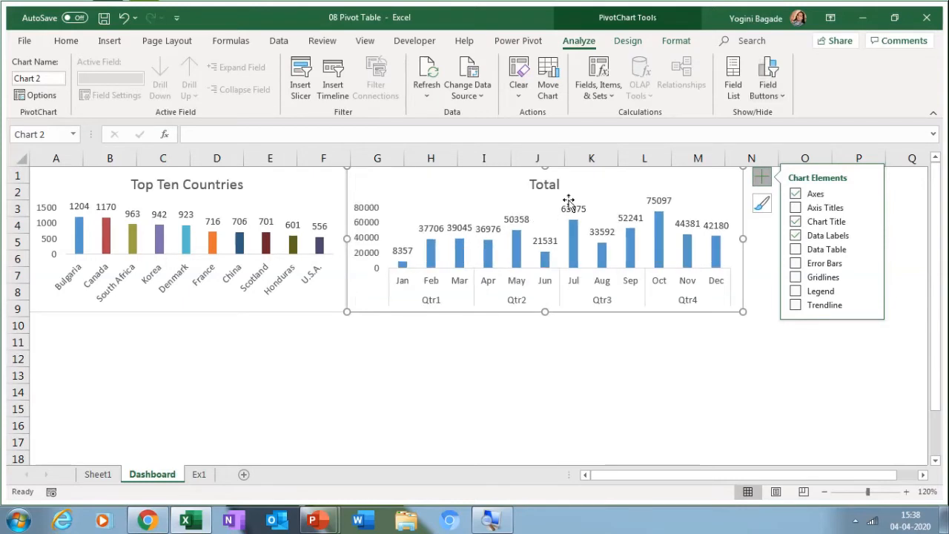
Step: Replace the monthly chart's title 'Total' with 'Qtr Sales'
left_click(545, 183)
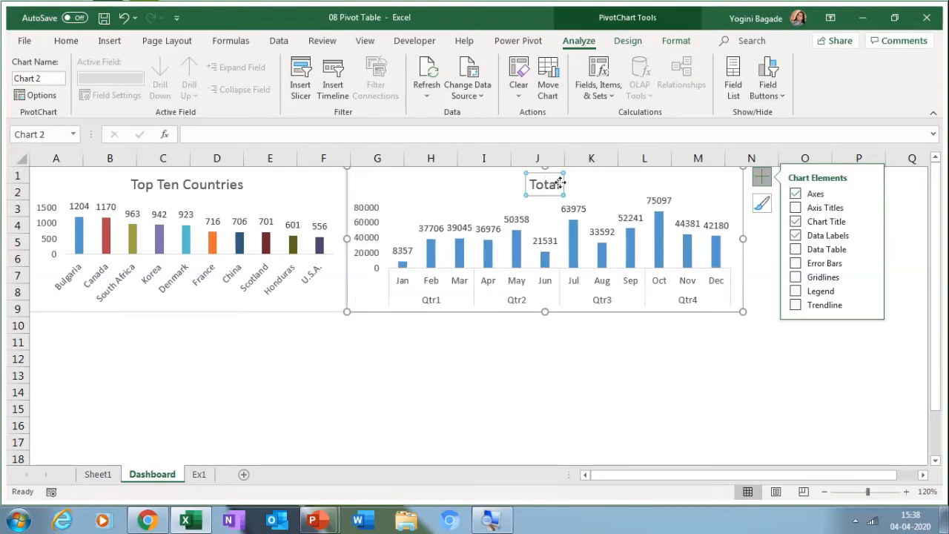
left_click(561, 183)
key("BackSpace")
key("BackSpace")
key("BackSpace")
key("BackSpace")
key("BackSpace")
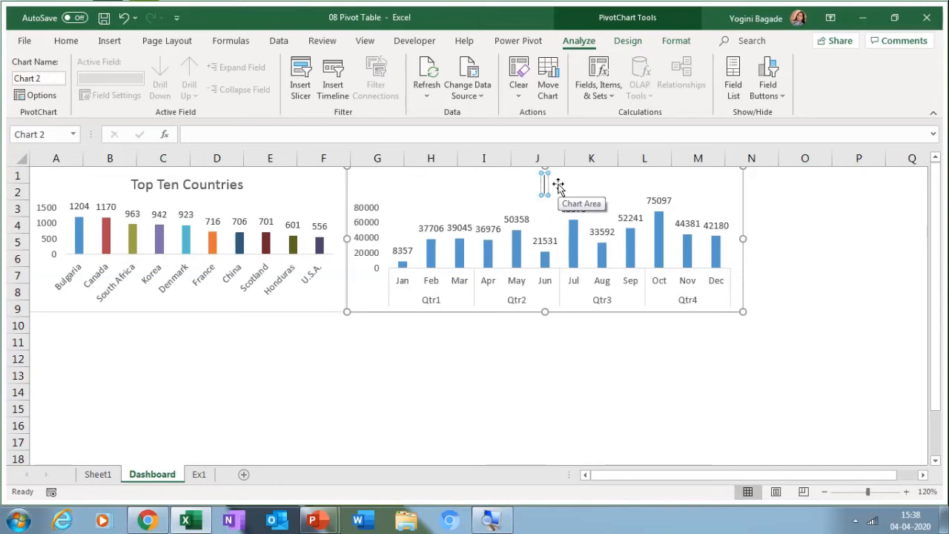
type("Q")
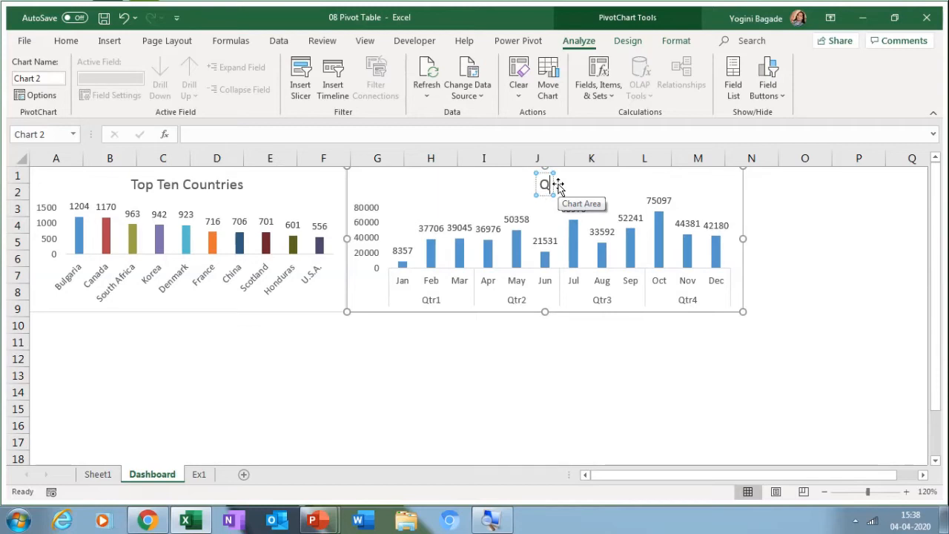
type("tr")
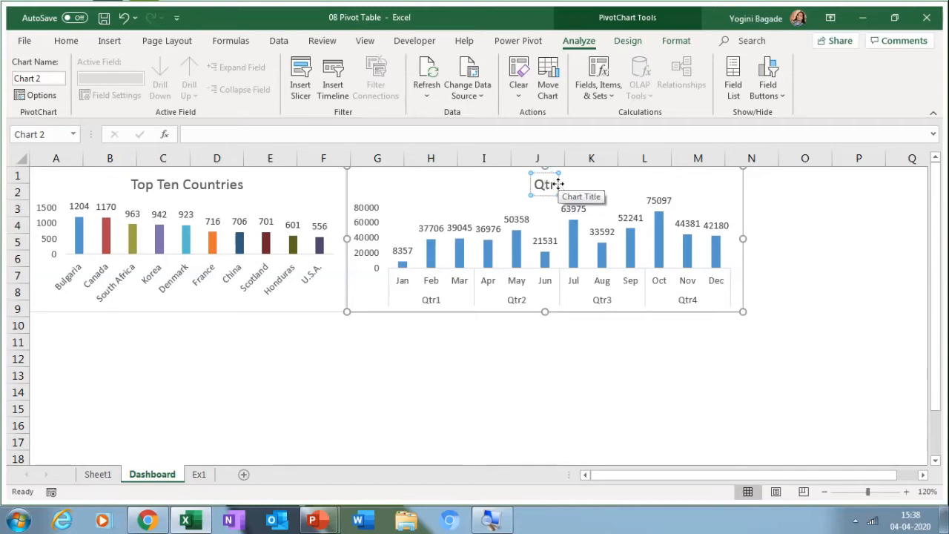
type(" Sales")
Step: Colour the Qtr Sales bars red, then insert a pie chart from Sheet1's quantity-range pivot
left_click(762, 203)
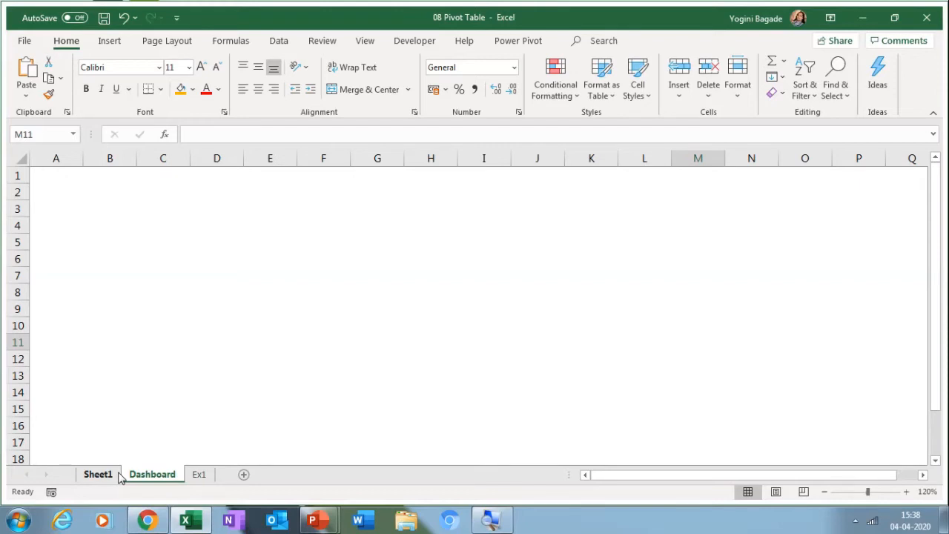
left_click(118, 473)
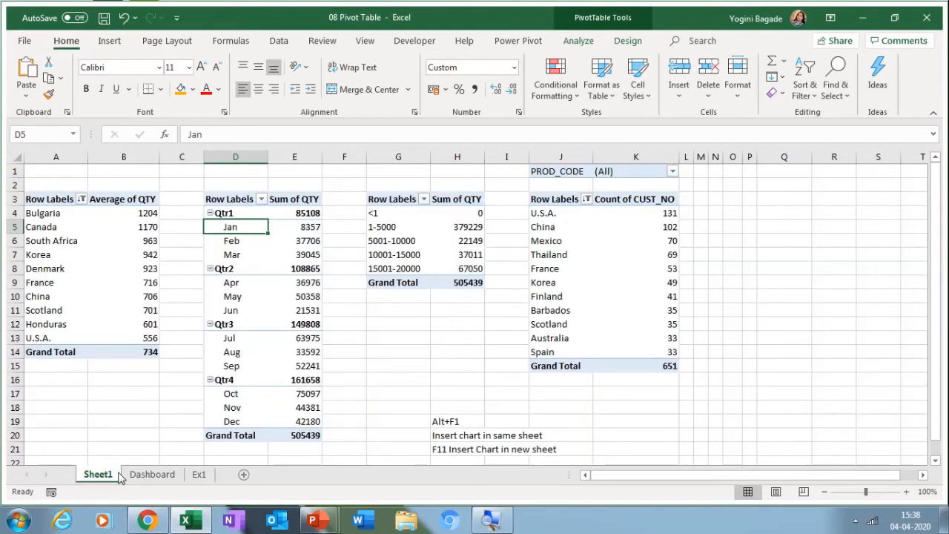
left_click(414, 244)
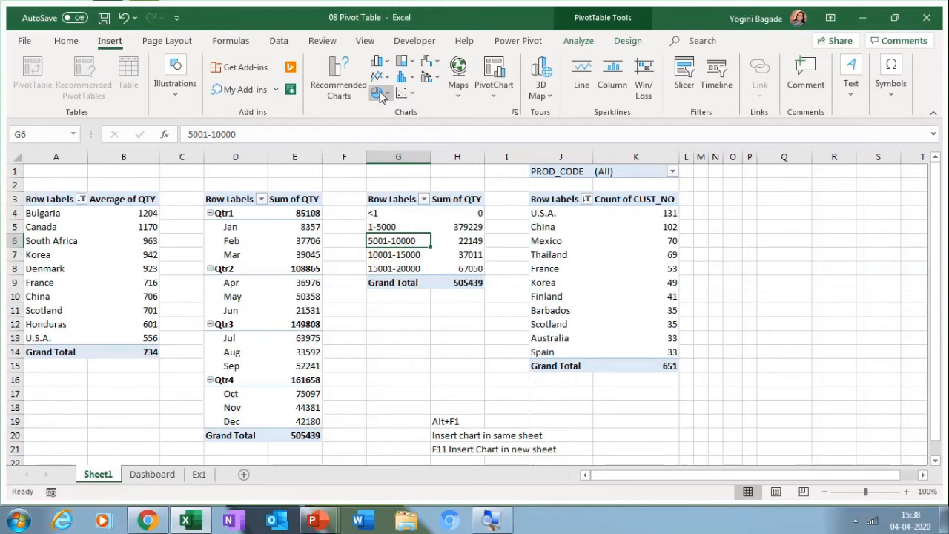
left_click(364, 96)
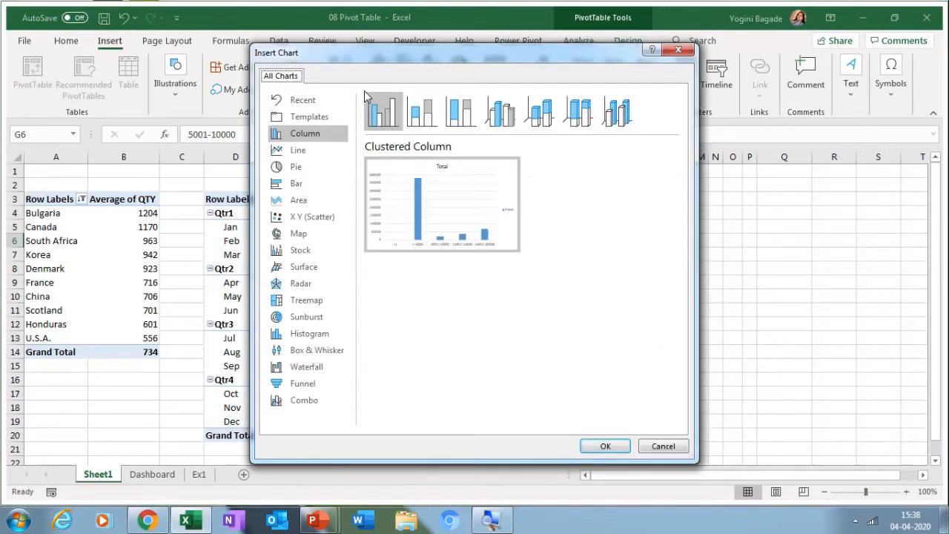
left_click(295, 166)
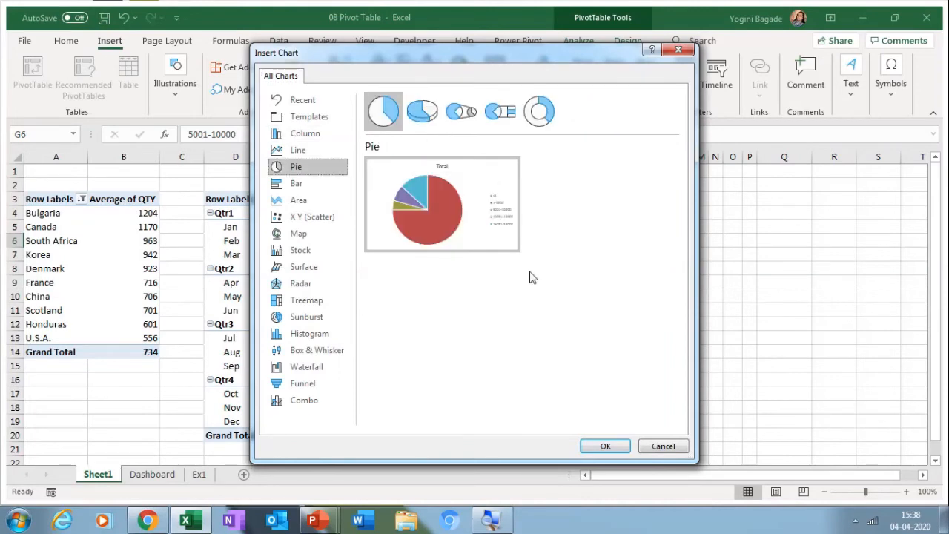
left_click(602, 441)
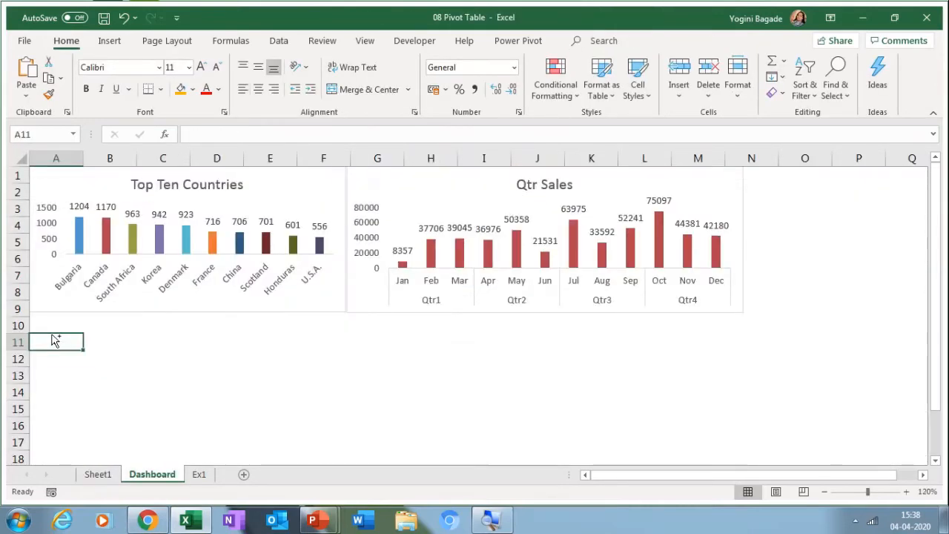
Step: Paste the pie chart at A11 on Dashboard and zoom the sheet out to 70%
key("ctrl+v")
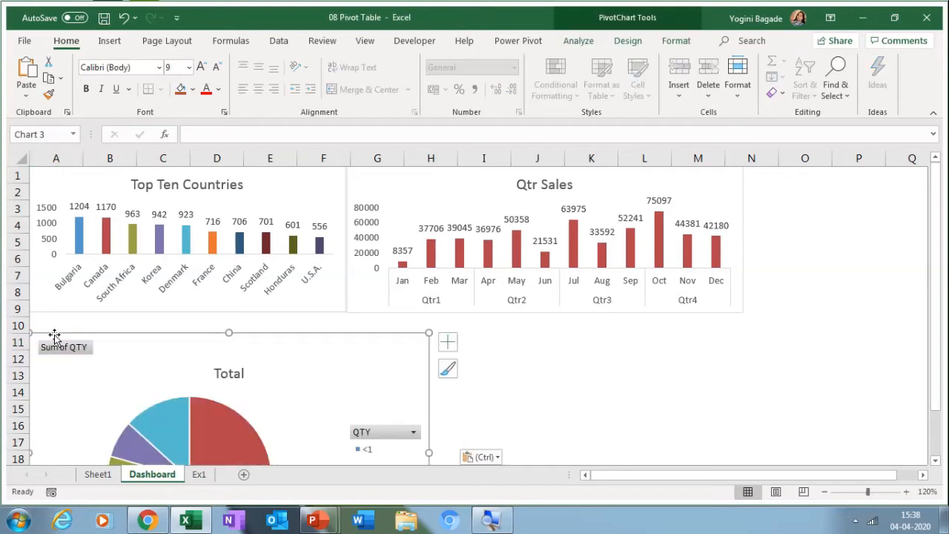
left_click(824, 492)
left_click(824, 492)
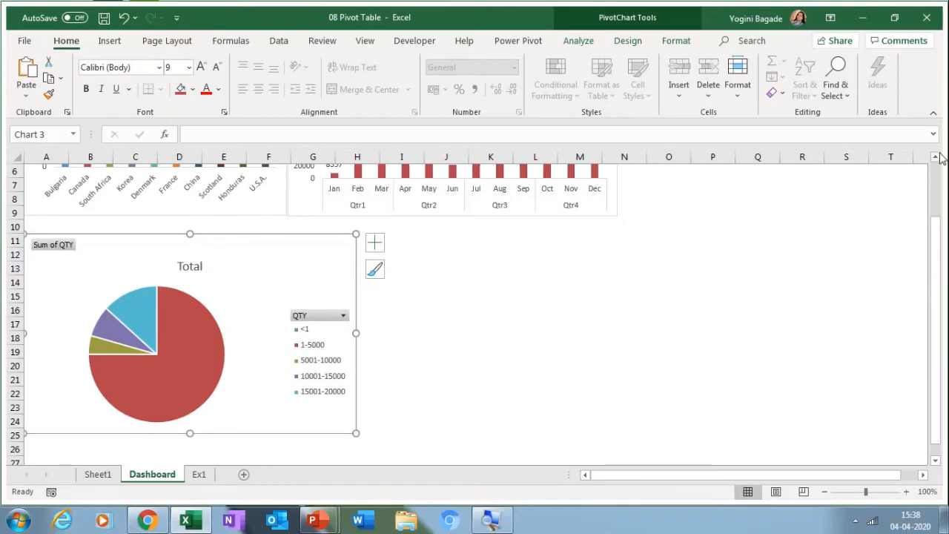
scroll(941, 158, "up", 1)
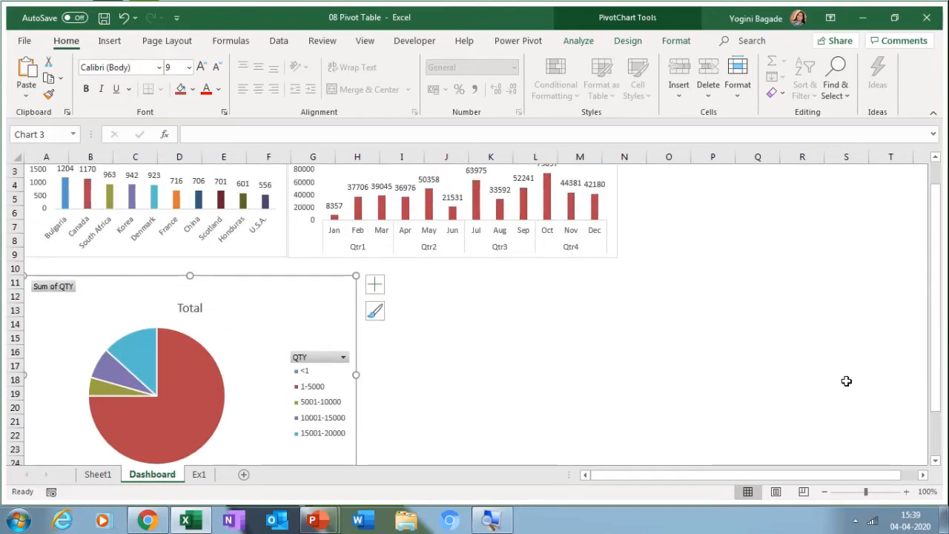
left_click(824, 492)
left_click(824, 491)
left_click(824, 492)
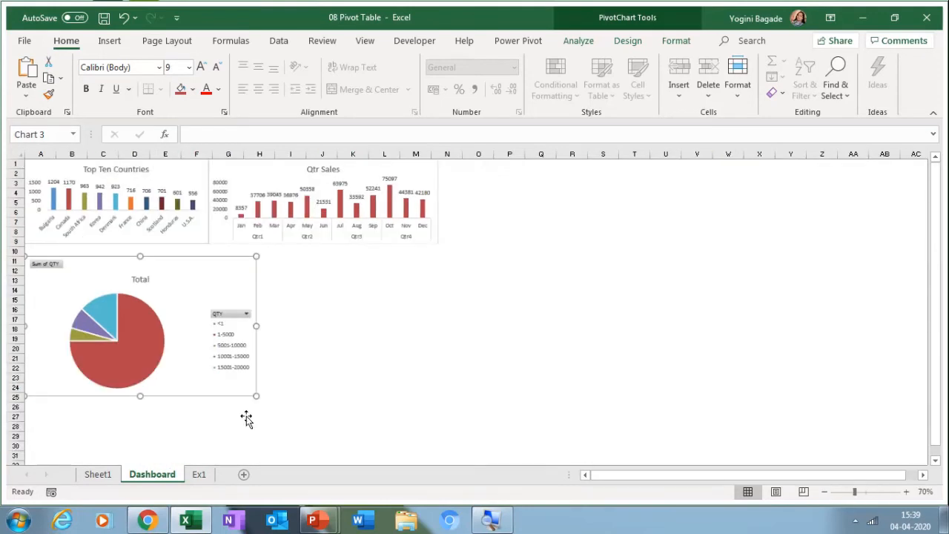
left_click(224, 375)
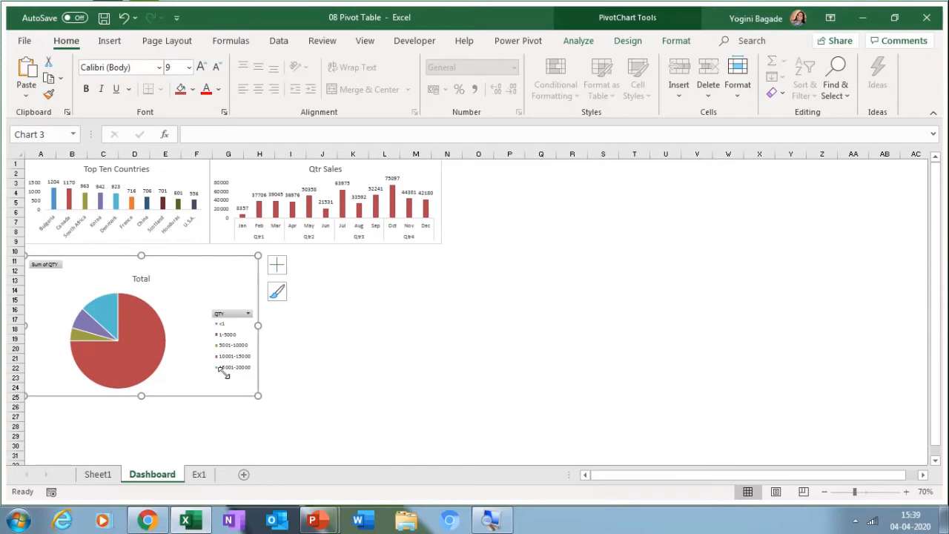
double_click(211, 350)
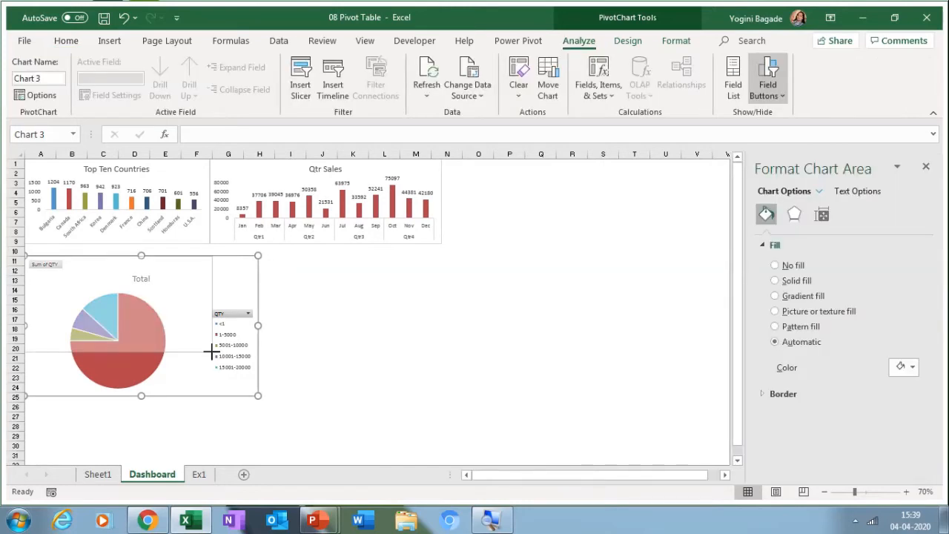
Step: Shrink the pie chart, remove its legend, add data labels, and hide field buttons
left_click_drag(209, 350, 208, 357)
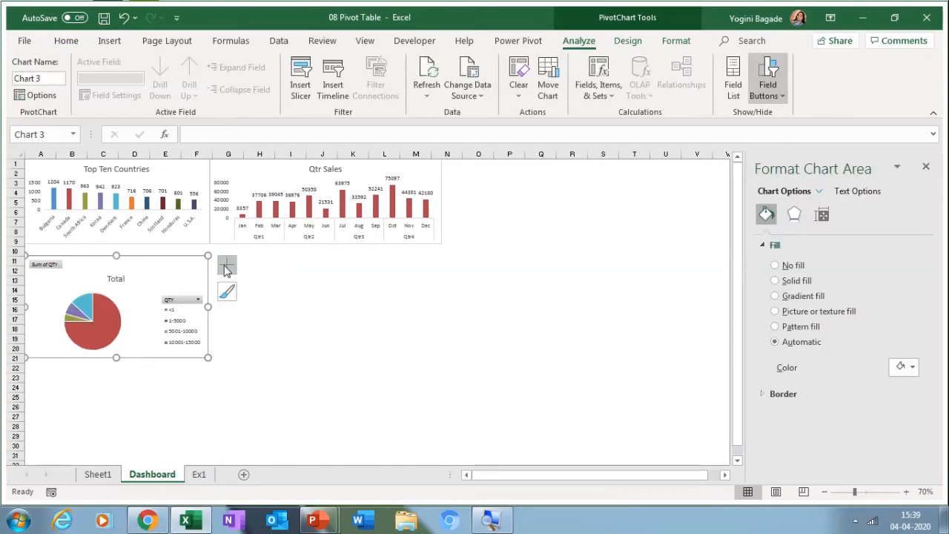
left_click(227, 268)
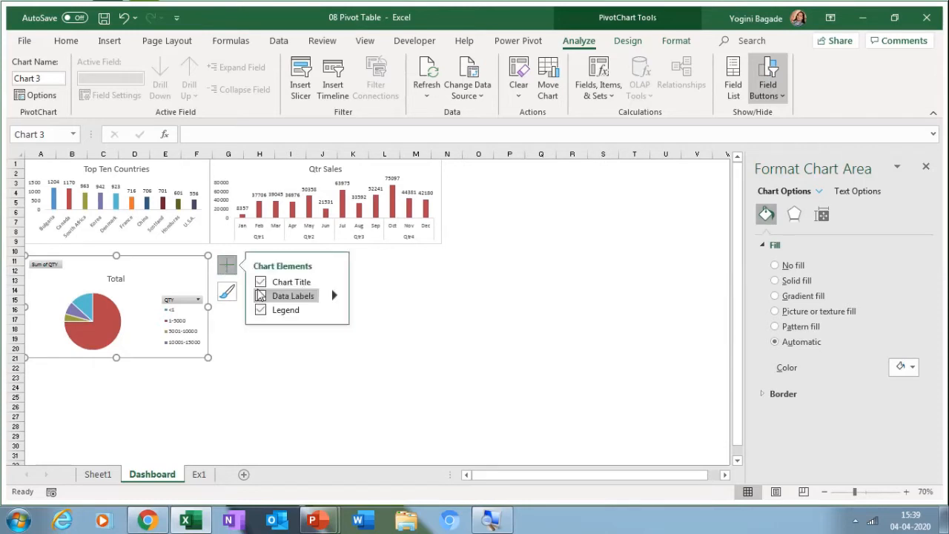
left_click(259, 310)
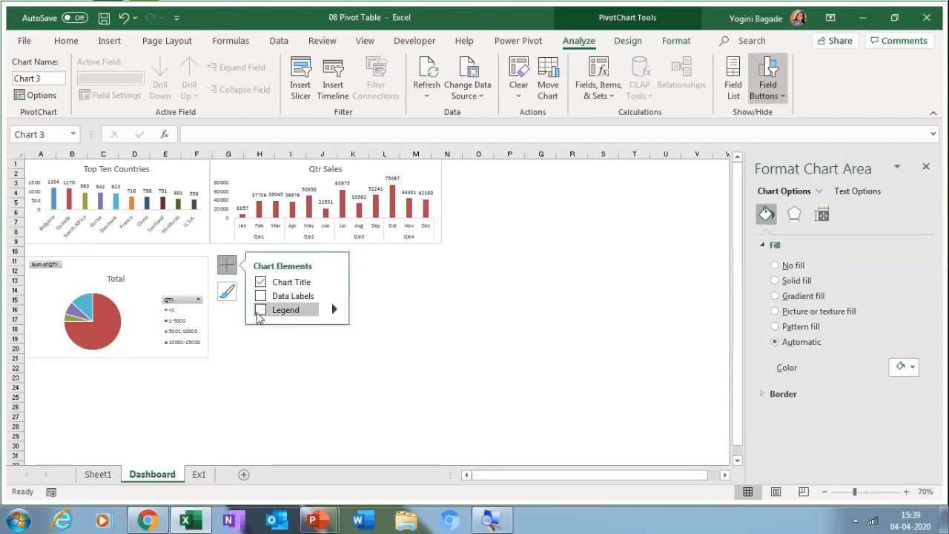
left_click(260, 296)
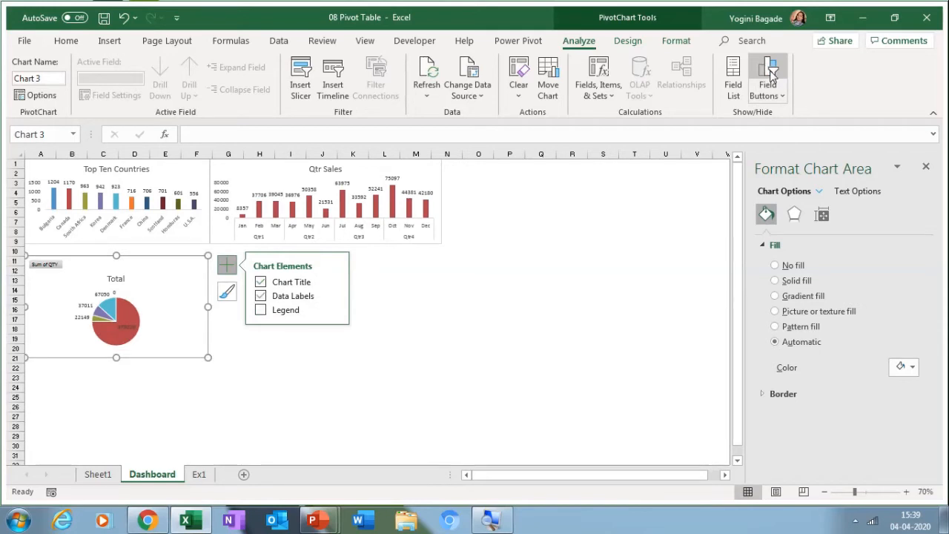
left_click(769, 71)
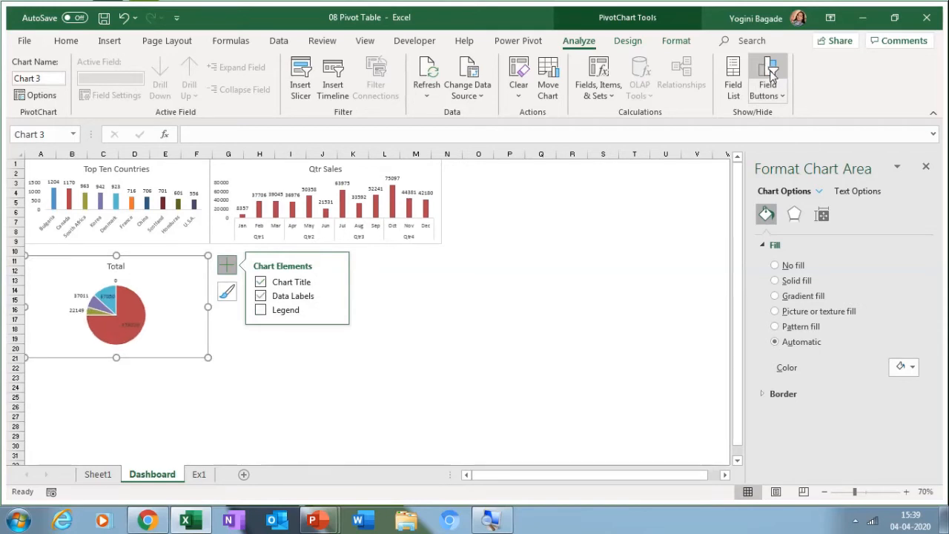
Step: Make pie labels show category name and percentage, without values, at Outside End
left_click(132, 320)
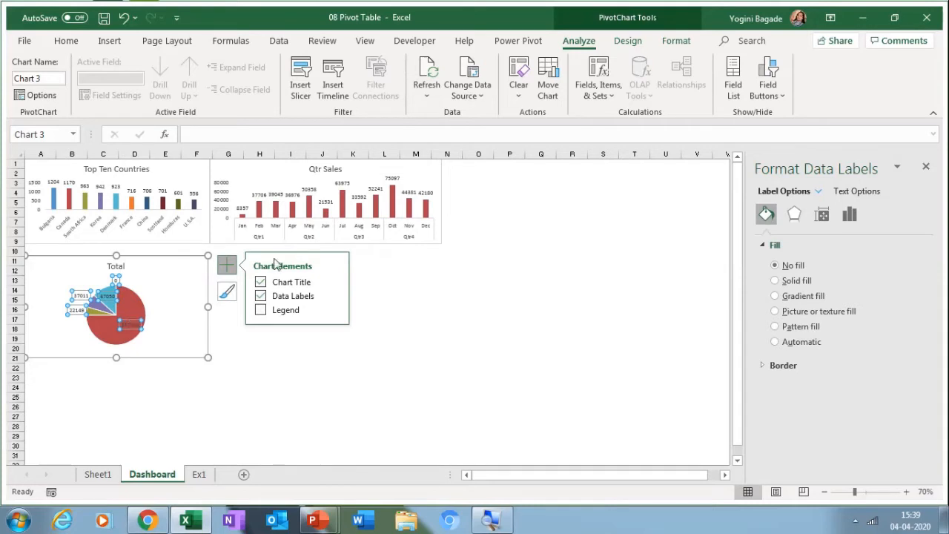
left_click(850, 214)
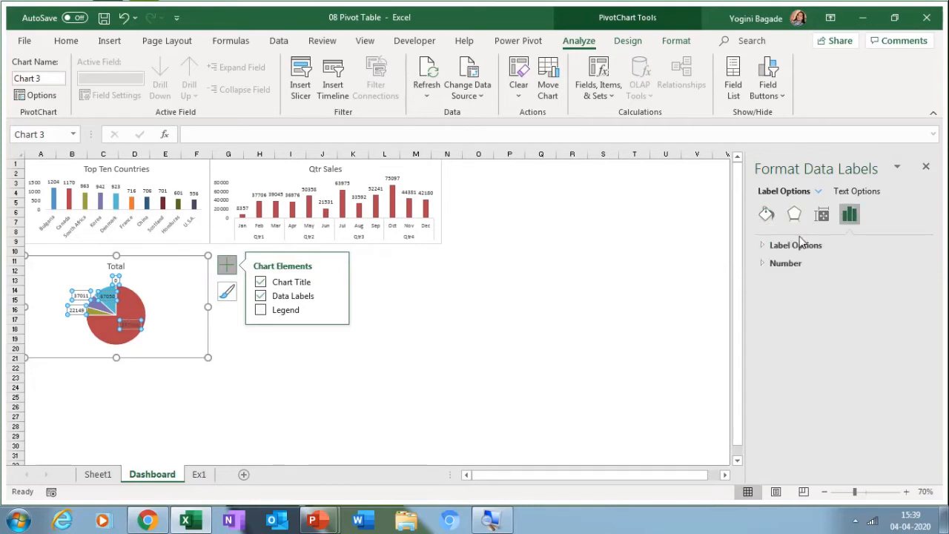
left_click(800, 244)
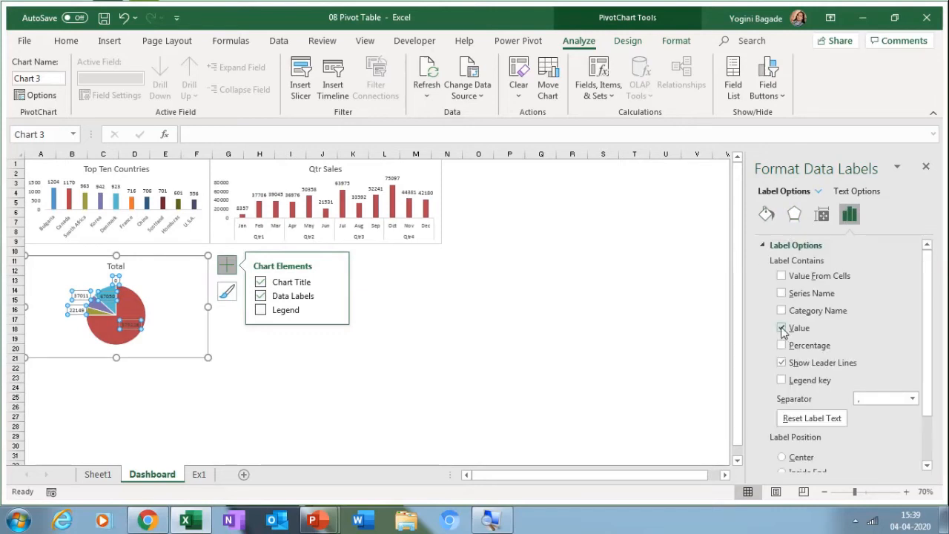
left_click(782, 346)
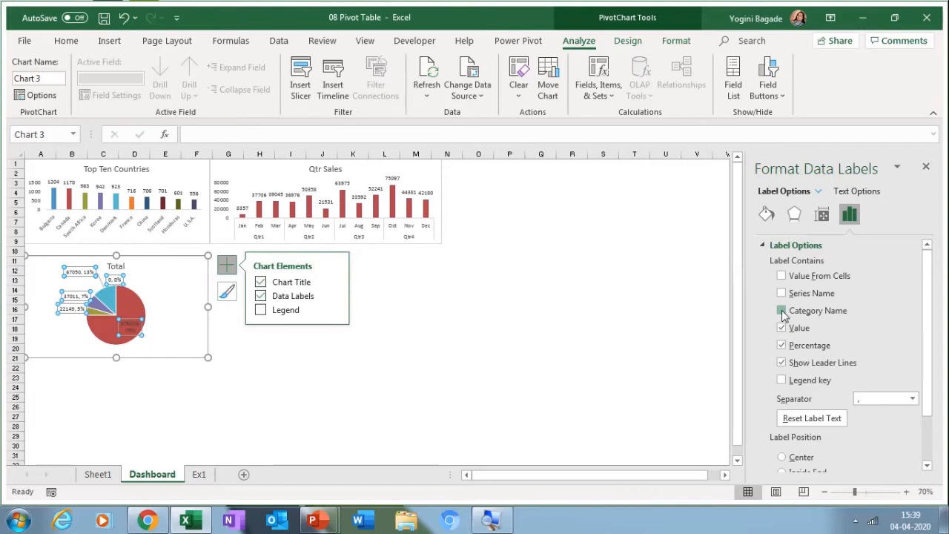
left_click(782, 311)
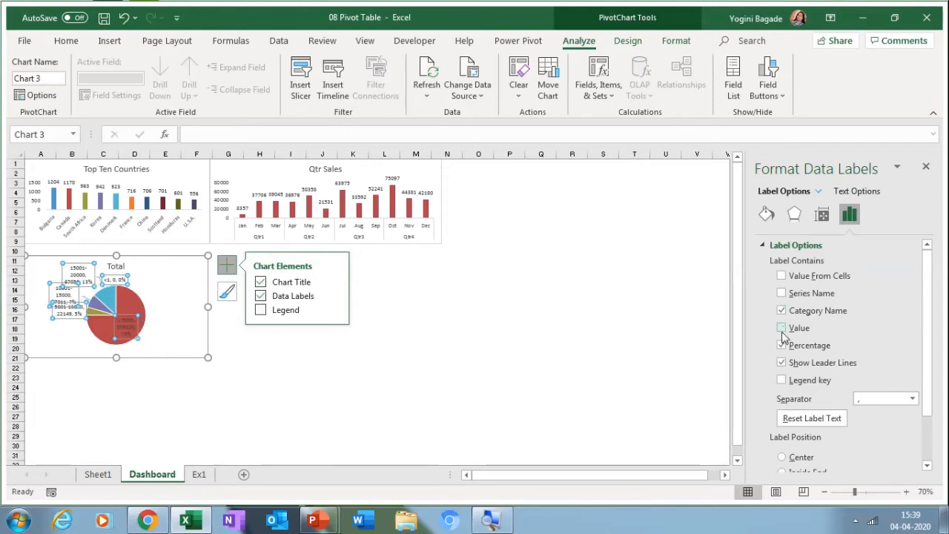
left_click(782, 328)
left_click(927, 466)
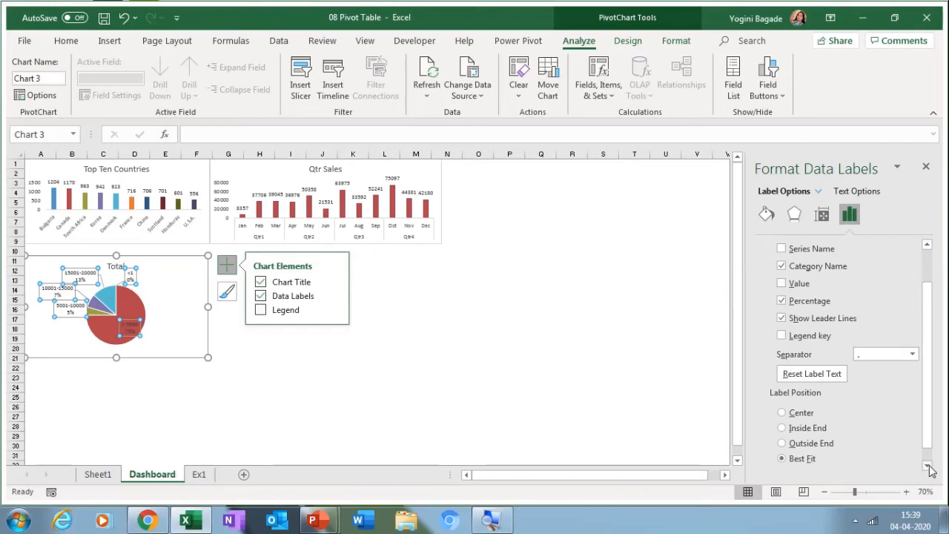
left_click(781, 443)
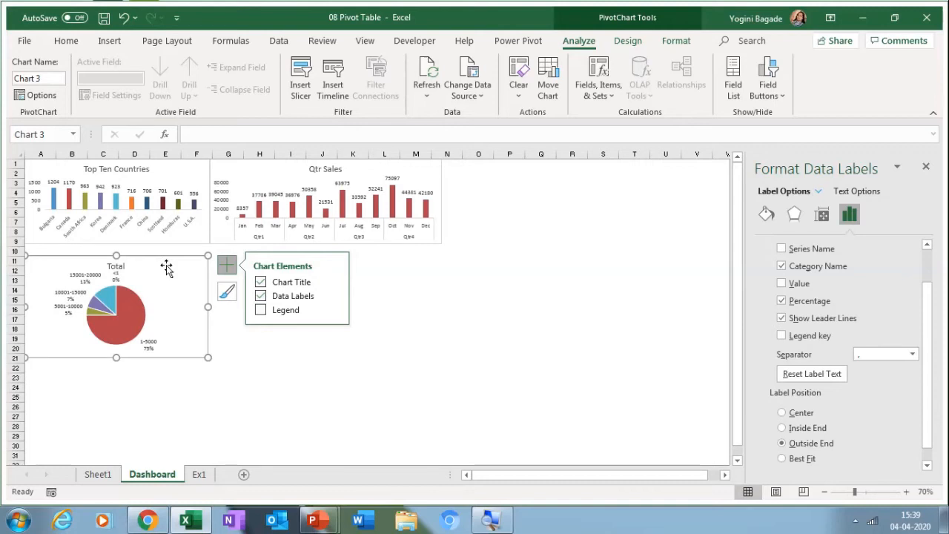
Step: Retitle the pie chart 'Number Wise Sales' and enlarge it slightly
left_click(124, 266)
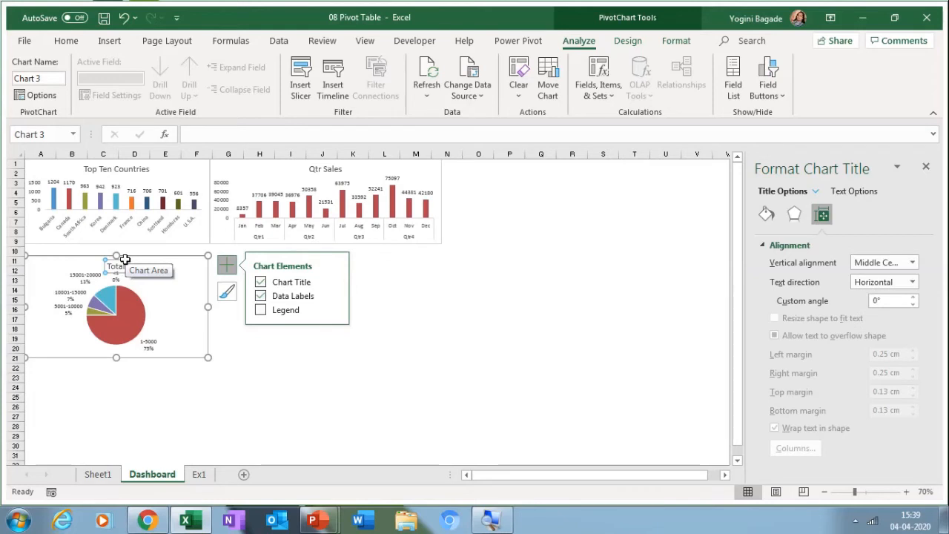
left_click(124, 259)
left_click(119, 264)
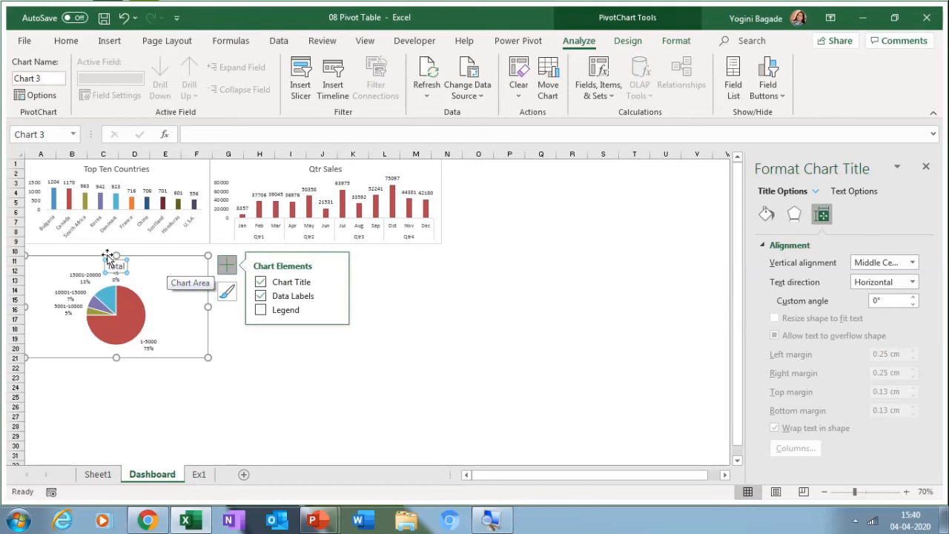
left_click(130, 265)
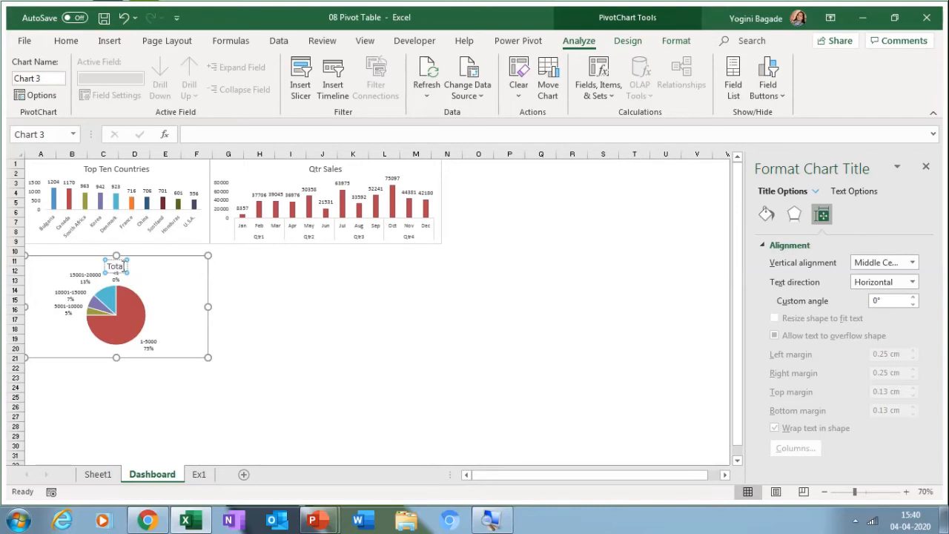
key("BackSpace")
key("BackSpace")
key("BackSpace")
key("BackSpace")
key("BackSpace")
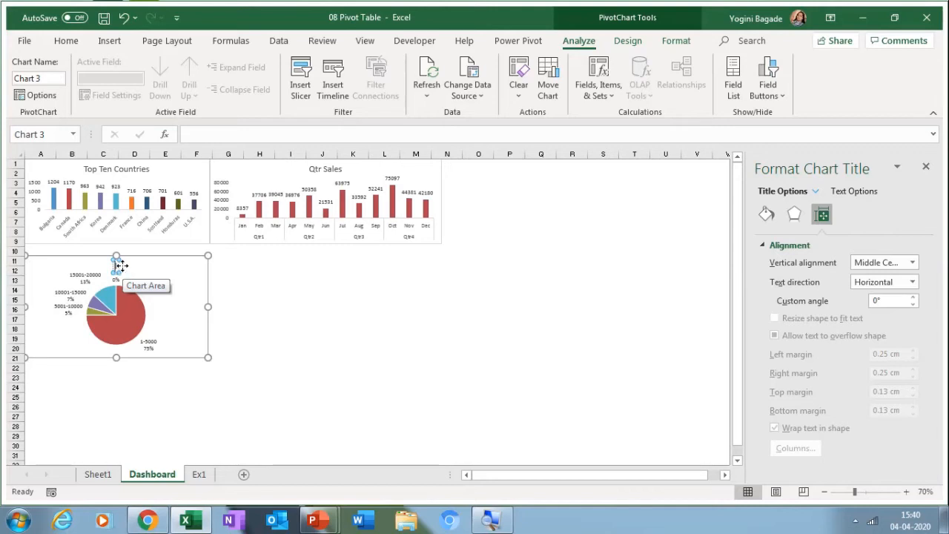
type("Number Wise Sales")
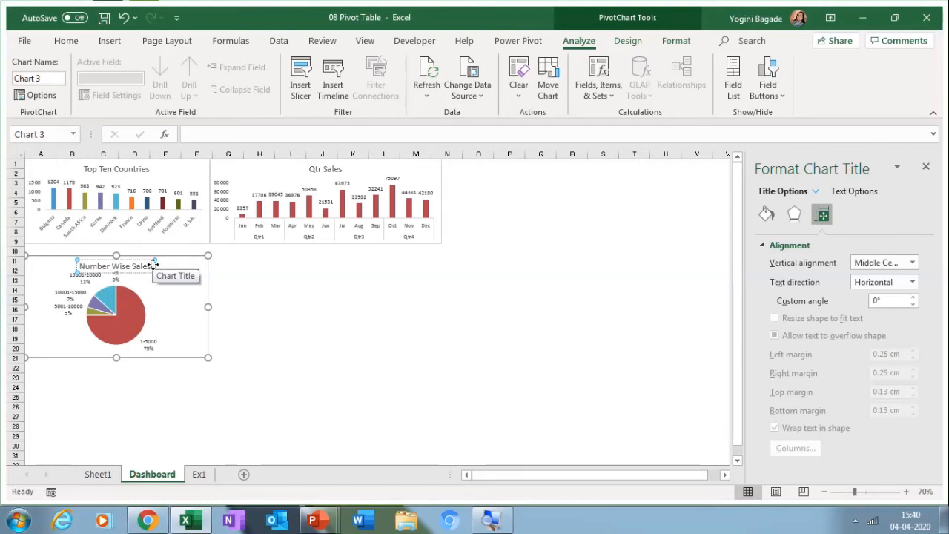
left_click(153, 266)
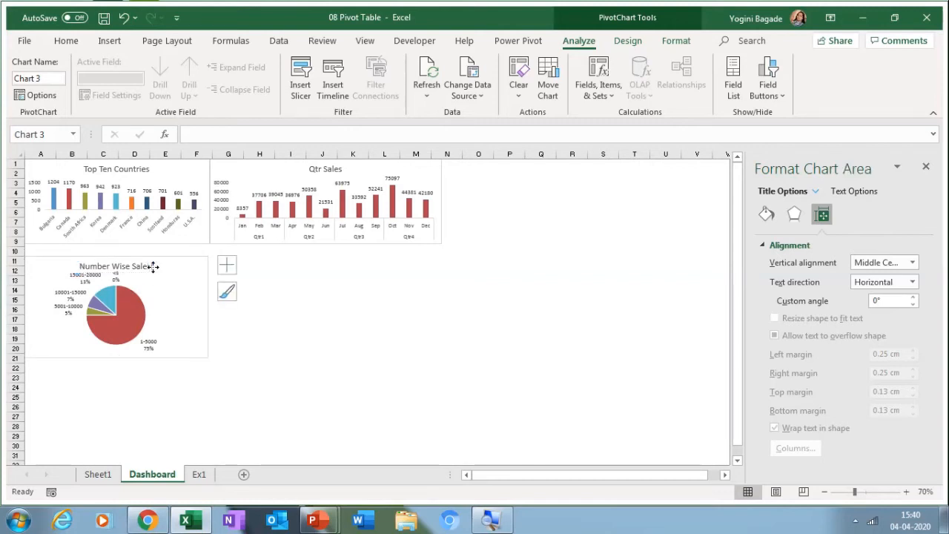
key("Delete")
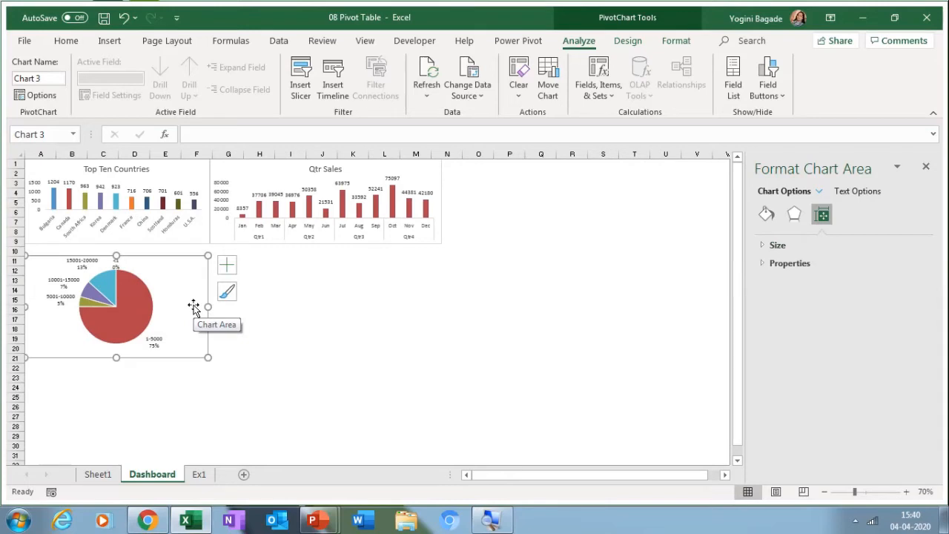
key("ctrl+z")
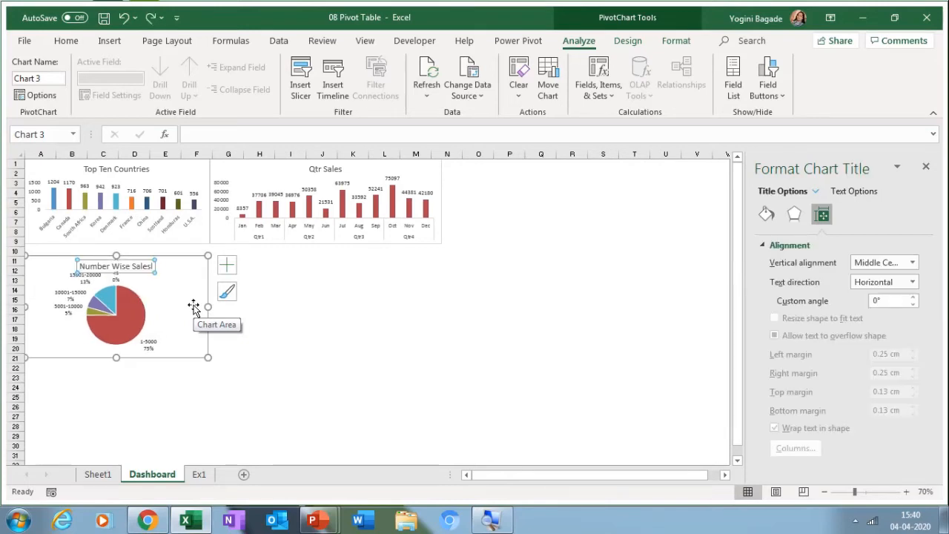
left_click(153, 265)
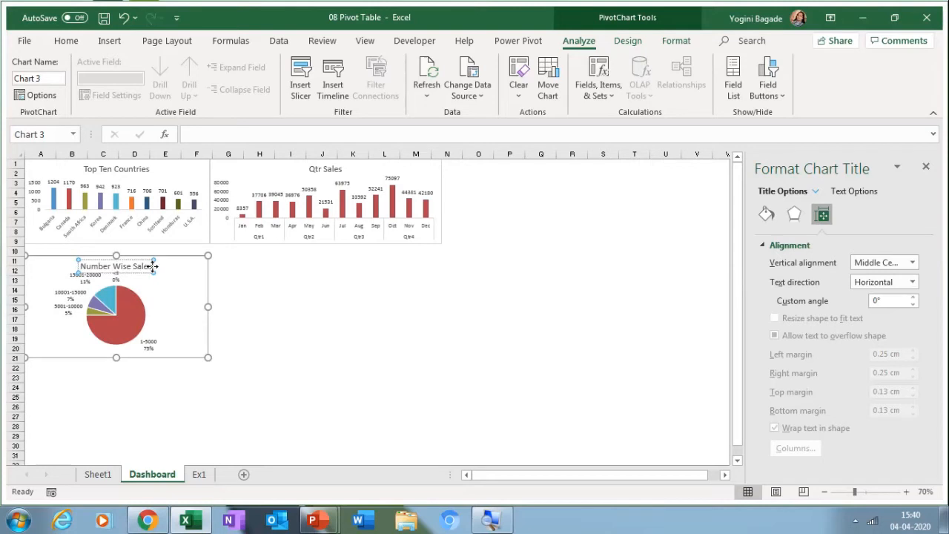
left_click(212, 362)
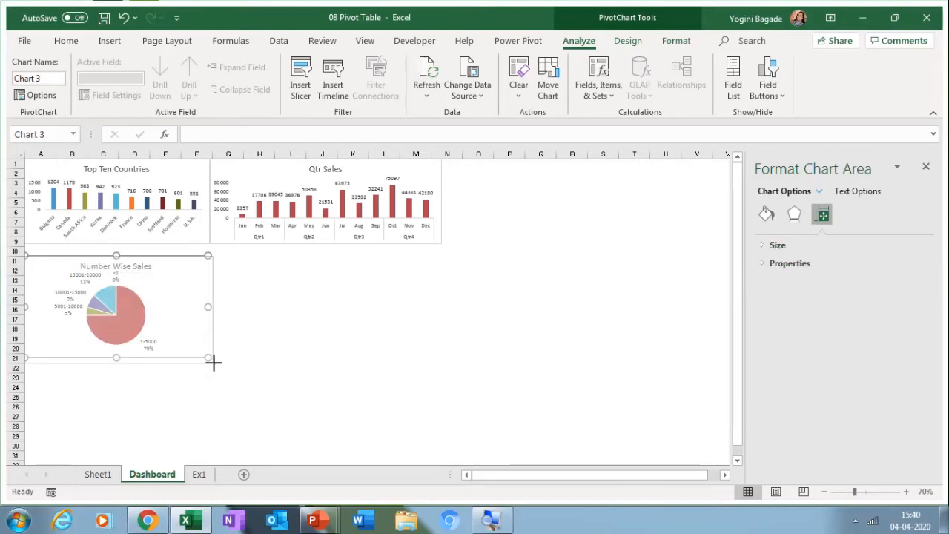
left_click_drag(213, 362, 216, 363)
Step: Insert a Line with Markers chart from Sheet1's customer-count-by-country pivot
left_click(98, 474)
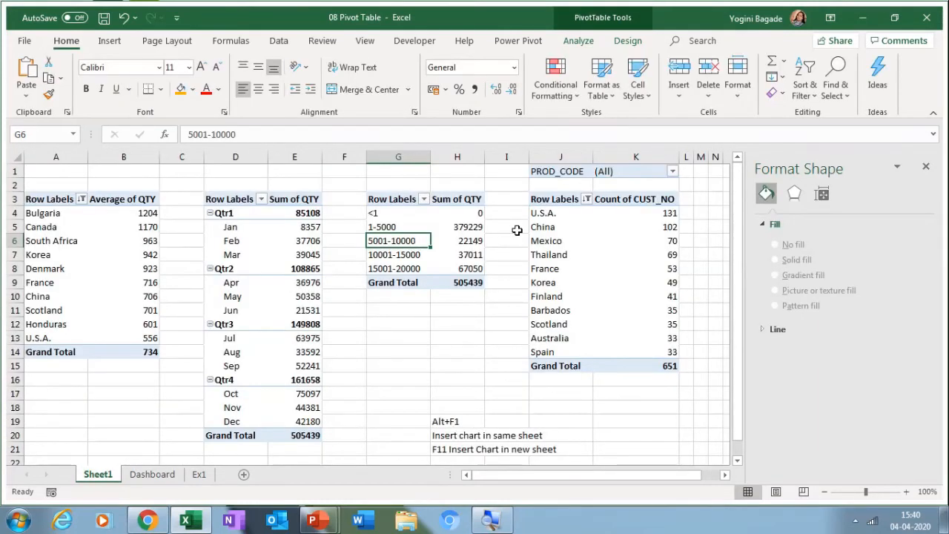
left_click(551, 252)
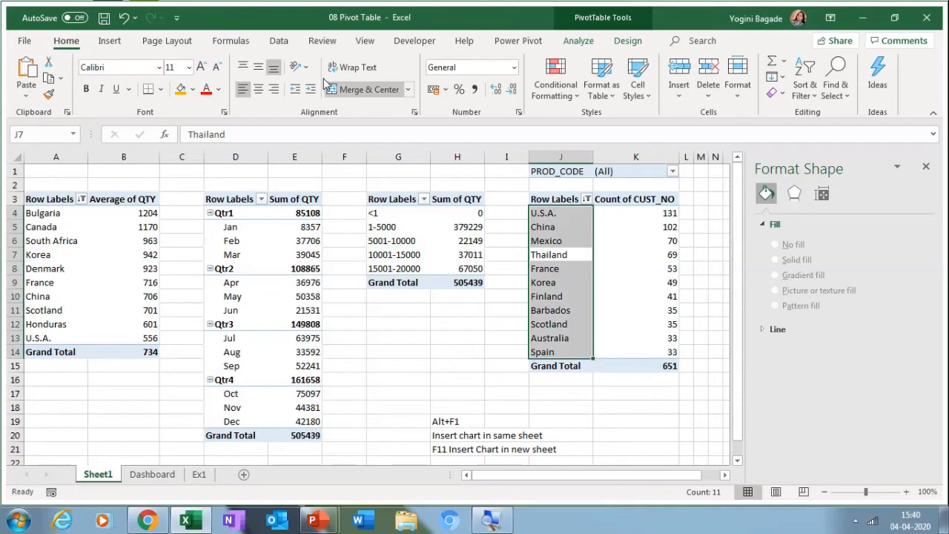
left_click(111, 41)
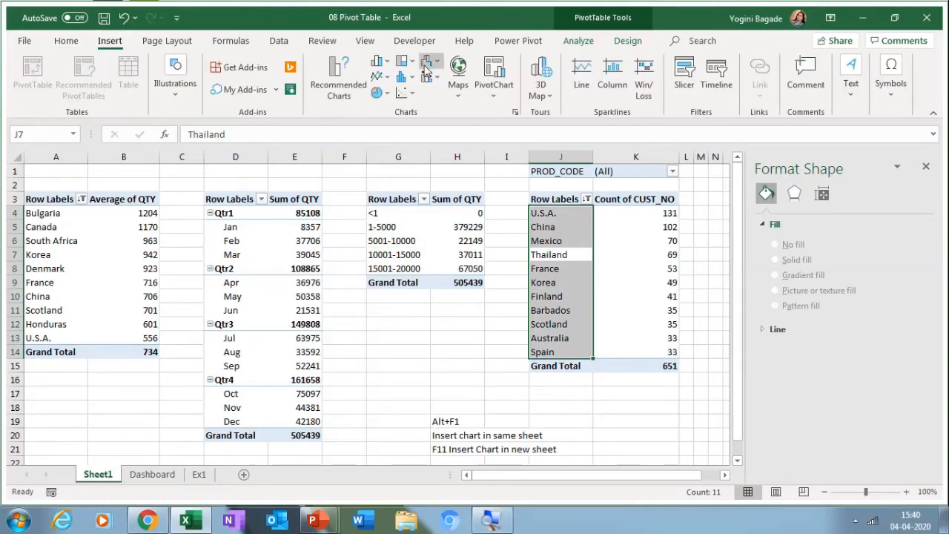
left_click(378, 76)
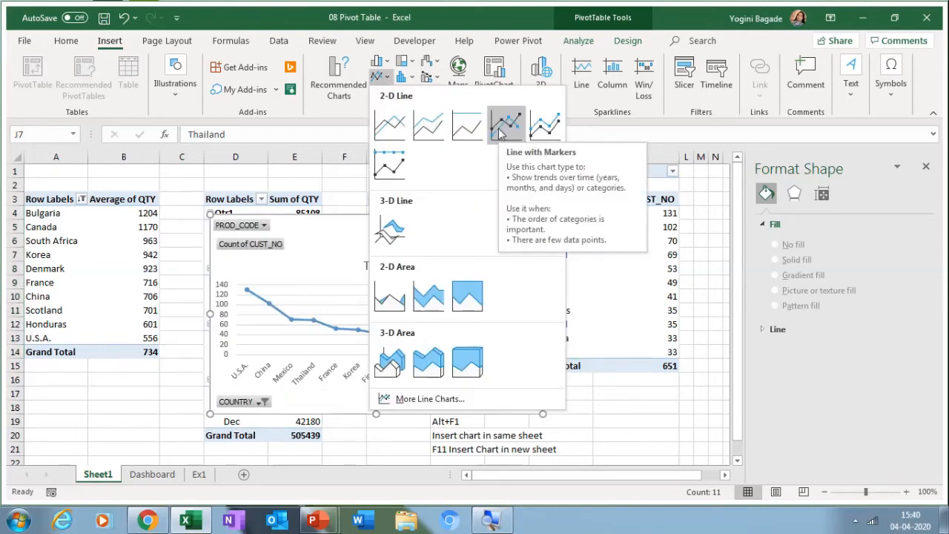
left_click(503, 127)
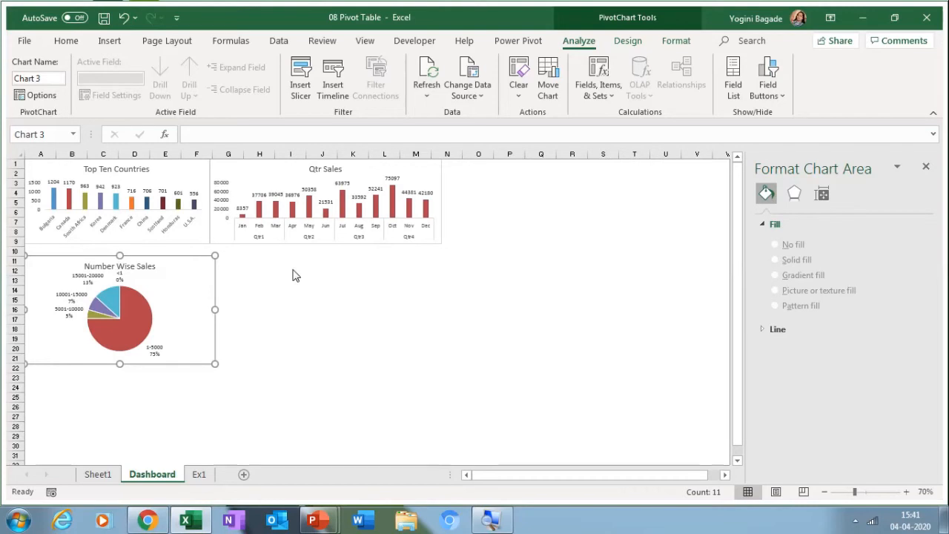
Step: Paste the line chart beside the pie, add data labels, and hide its field buttons
key("ctrl+v")
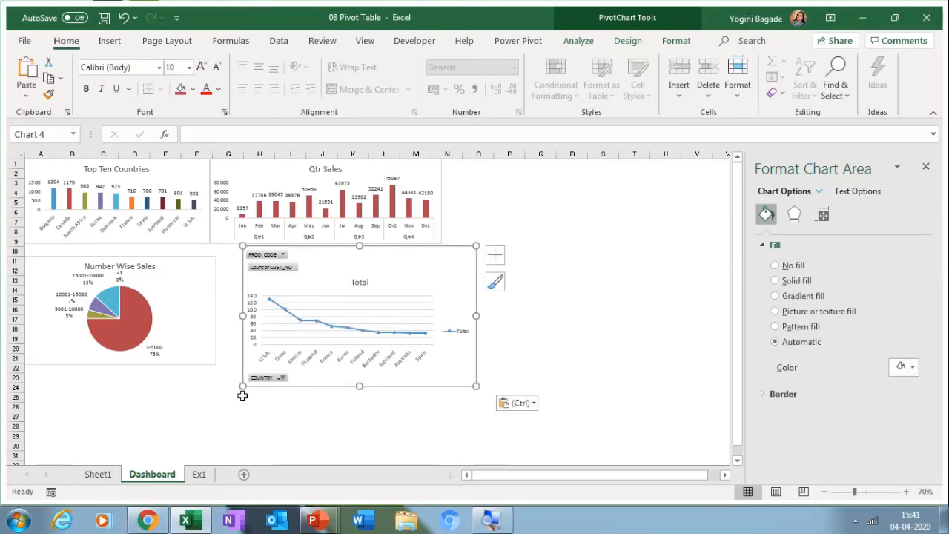
left_click_drag(243, 386, 272, 368)
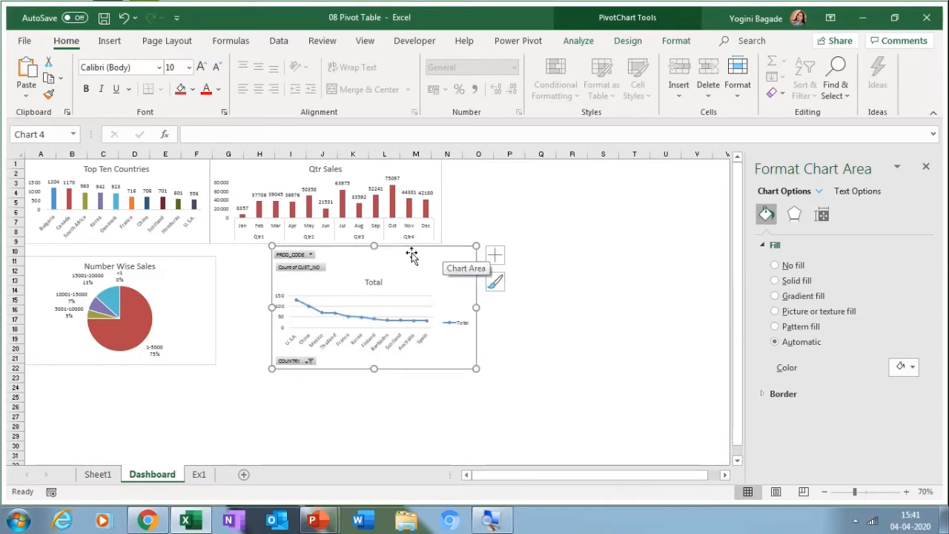
left_click_drag(412, 256, 370, 265)
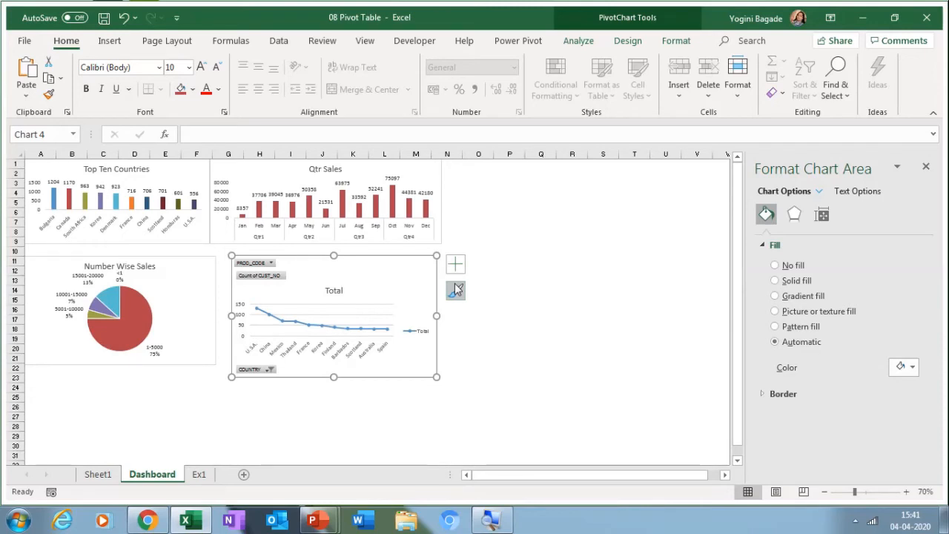
left_click(455, 269)
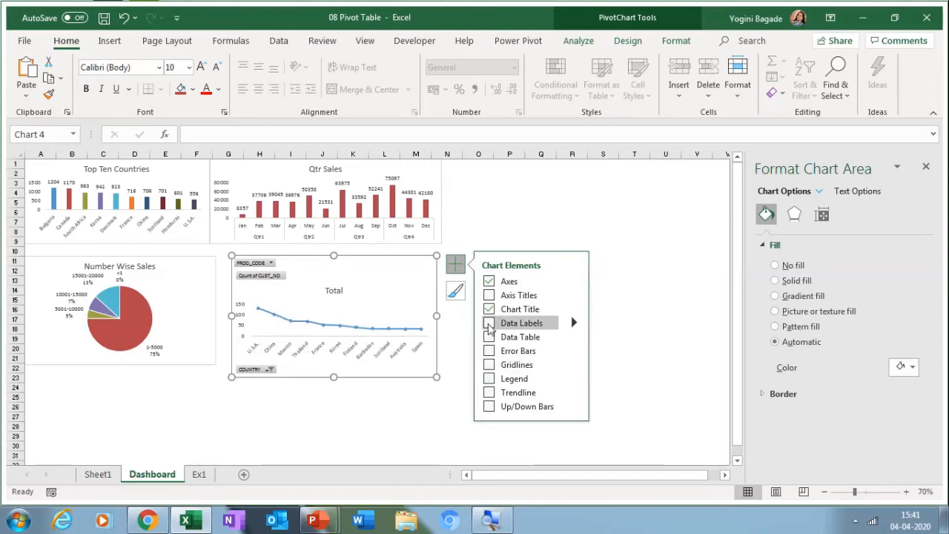
left_click(488, 324)
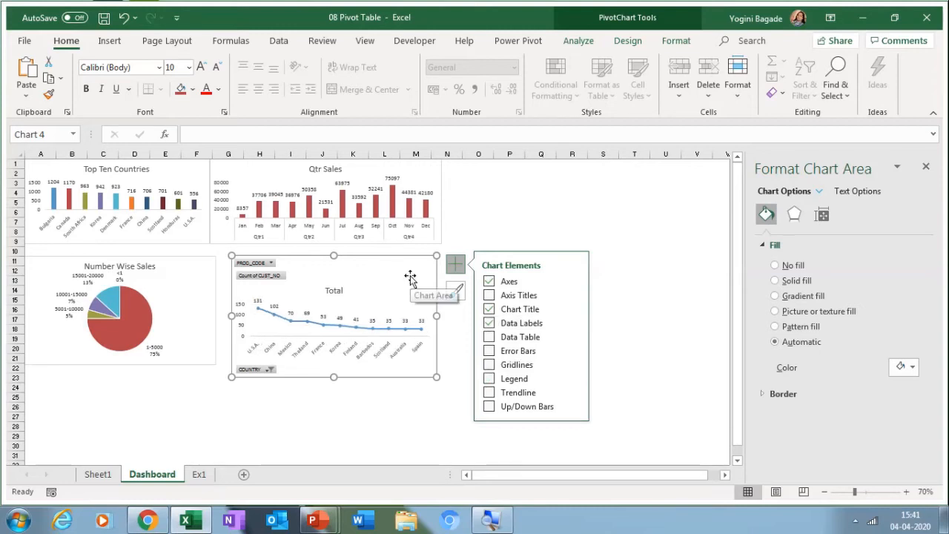
left_click(579, 40)
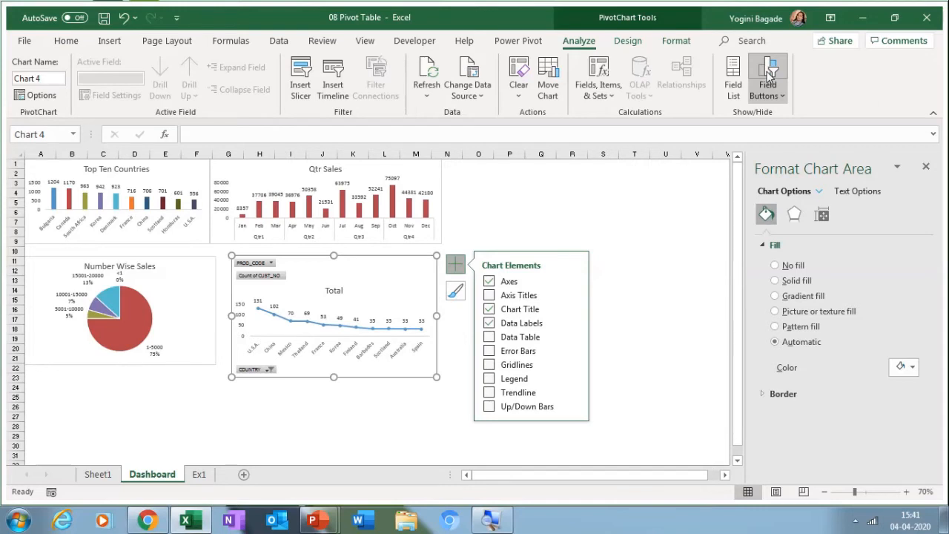
left_click(768, 74)
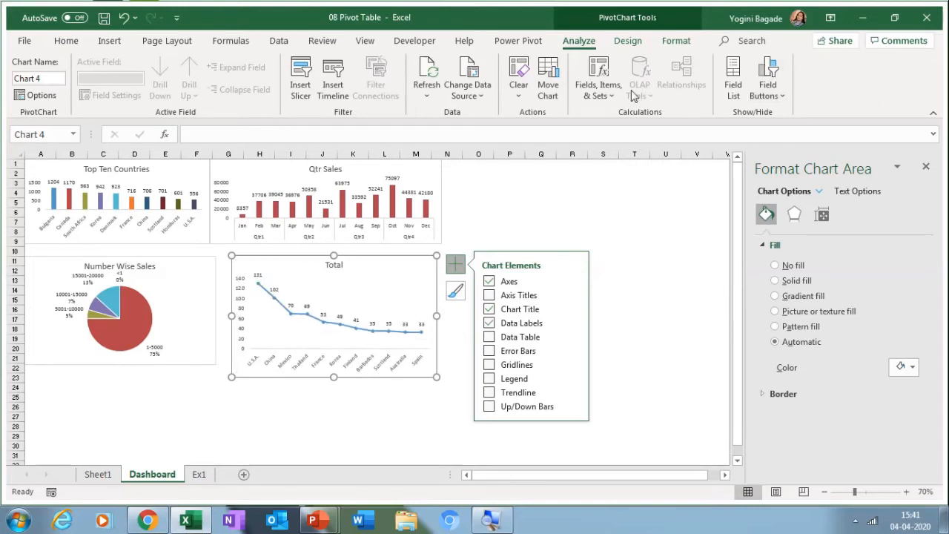
Step: Apply the colour palette that makes the country line chart orange
left_click(455, 291)
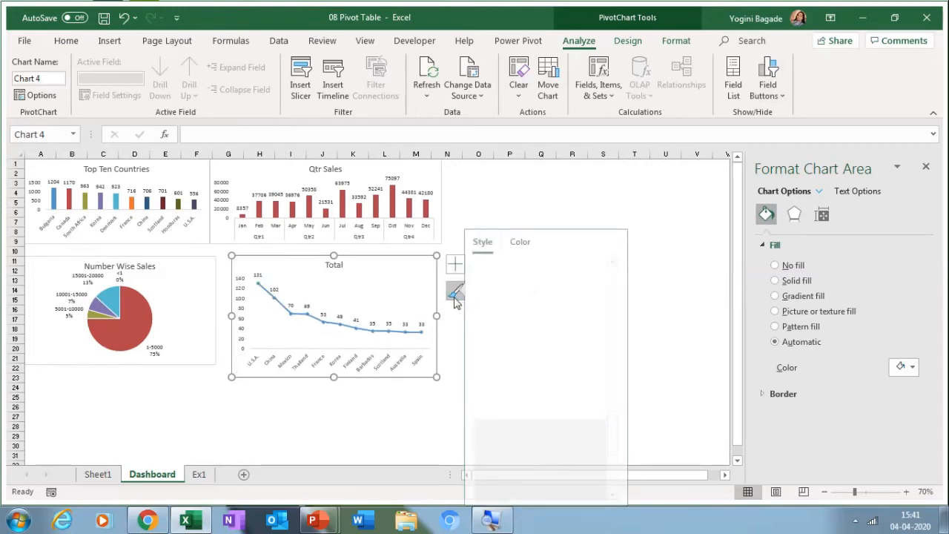
left_click(530, 243)
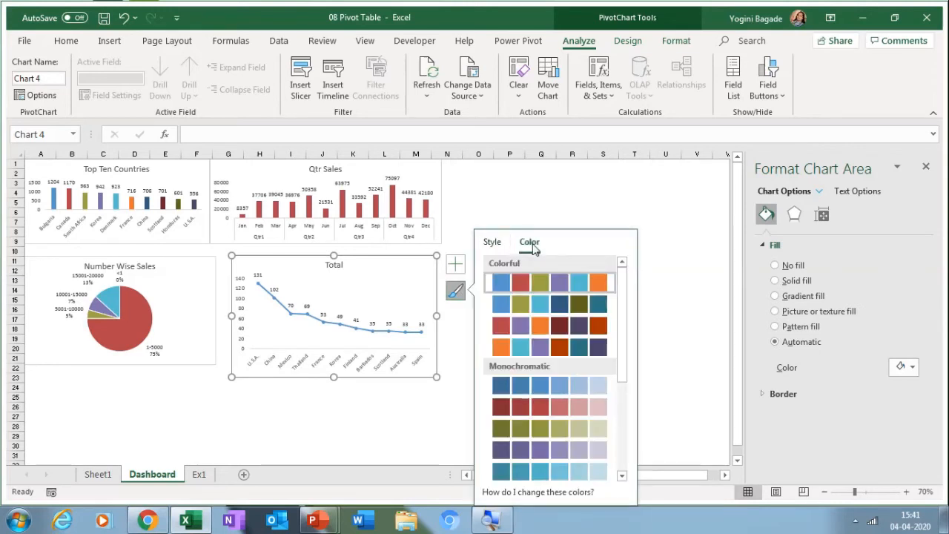
left_click(500, 343)
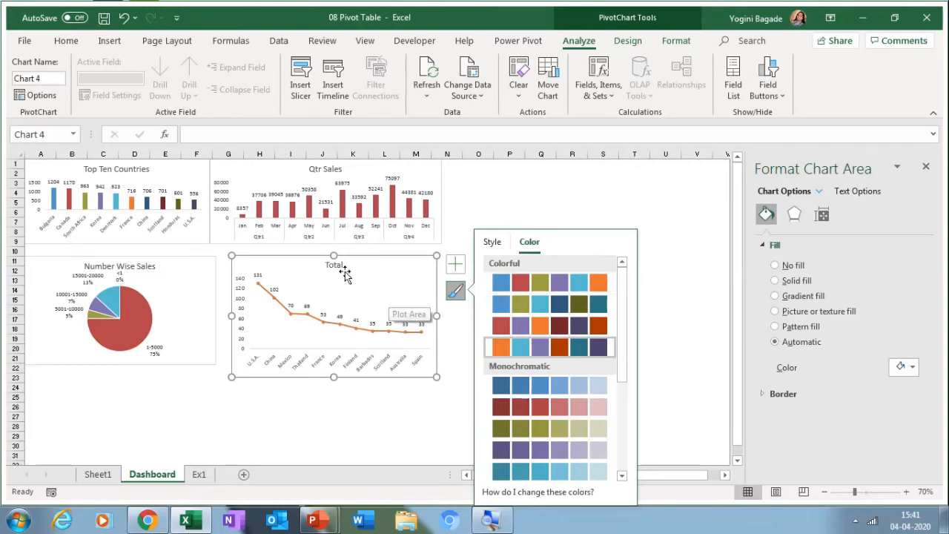
left_click(340, 267)
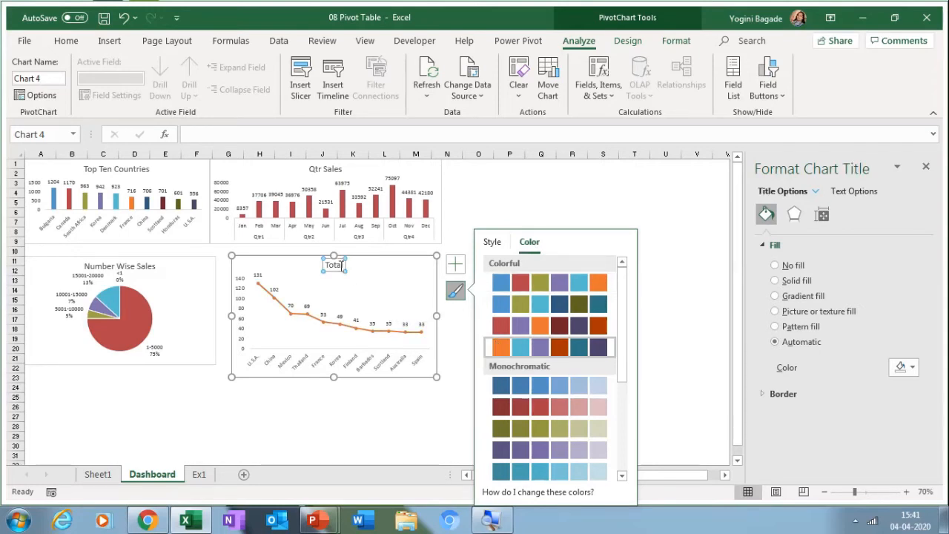
Step: Change the line chart's 'Total' title to 'Country Wise Customers' and shrink the chart slightly
left_click(342, 266)
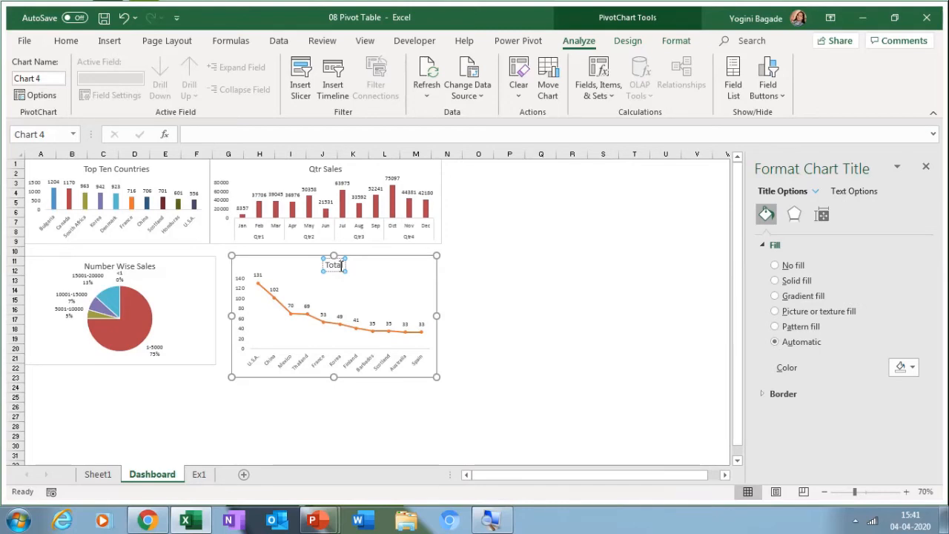
key("BackSpace")
key("BackSpace")
key("BackSpace")
key("BackSpace")
key("BackSpace")
type("Country Wi")
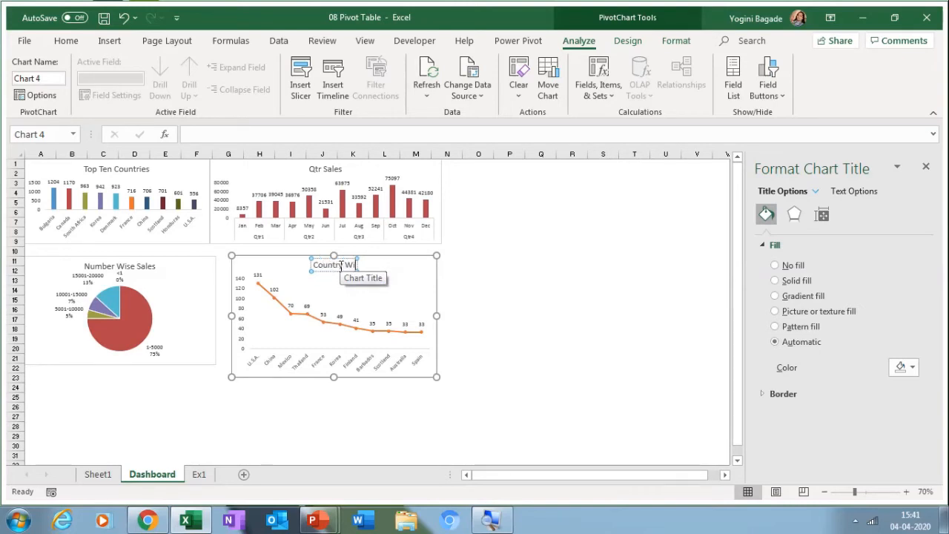
type("se")
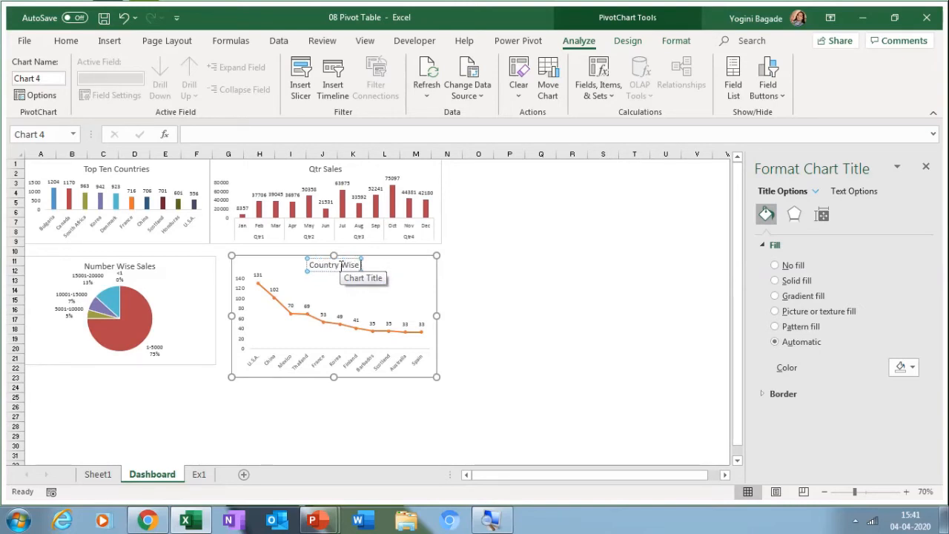
type(" Top T")
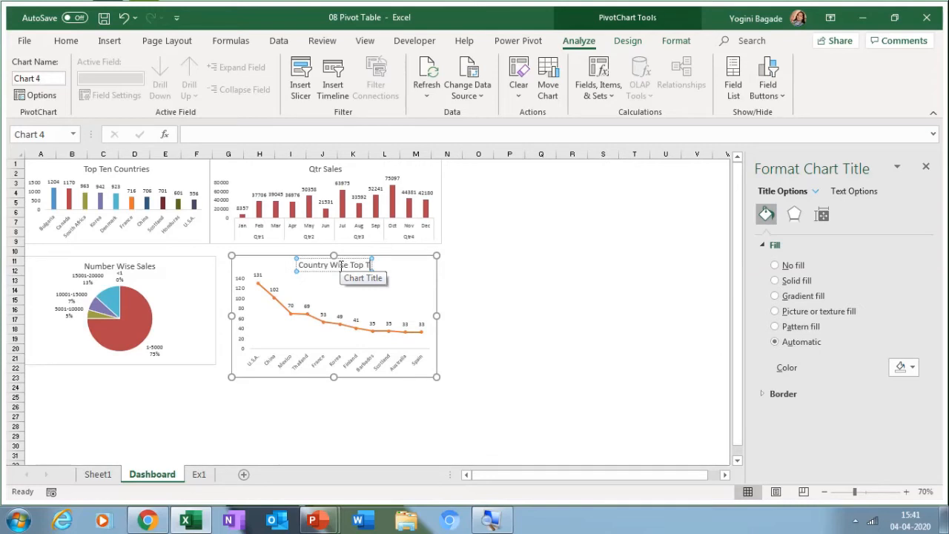
key("BackSpace")
key("BackSpace")
key("BackSpace")
key("BackSpace")
key("BackSpace")
key("BackSpace")
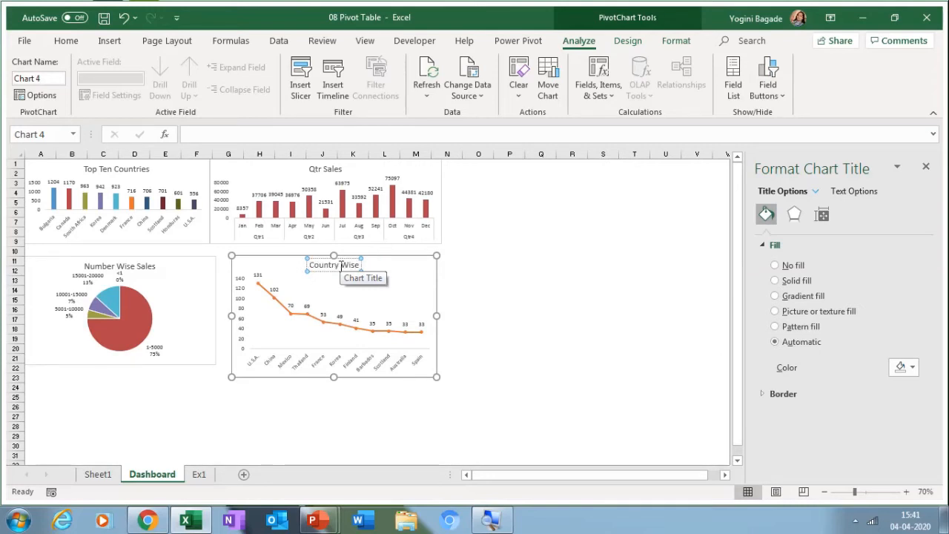
type("Customers")
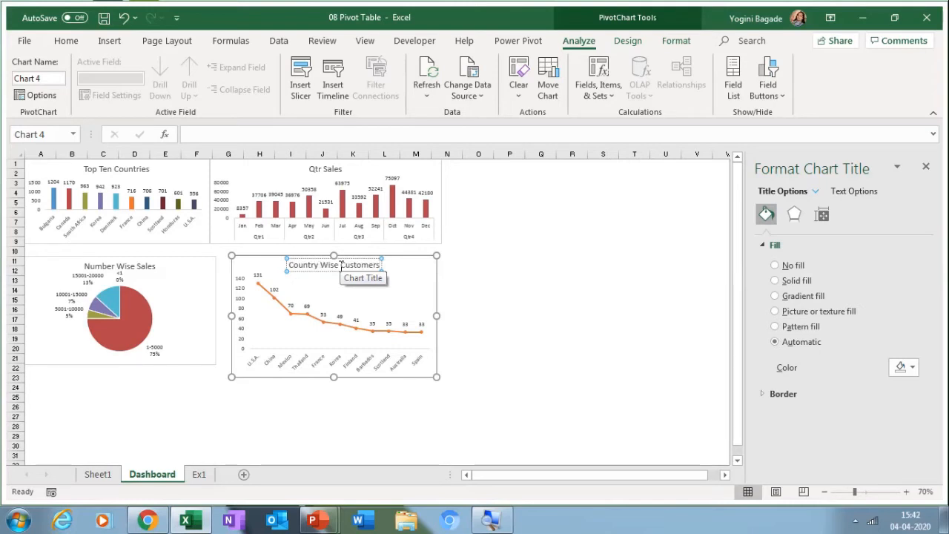
left_click(407, 268)
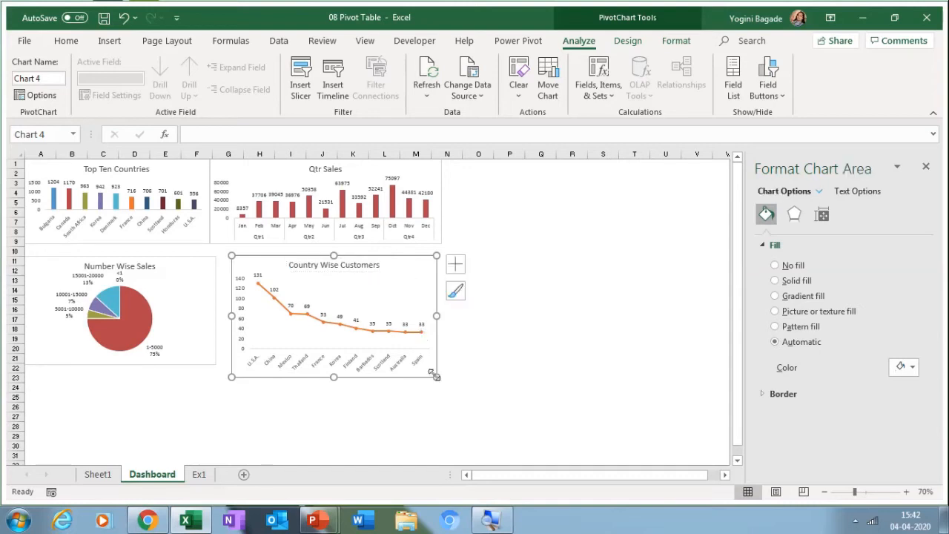
left_click_drag(435, 376, 420, 363)
left_click(509, 358)
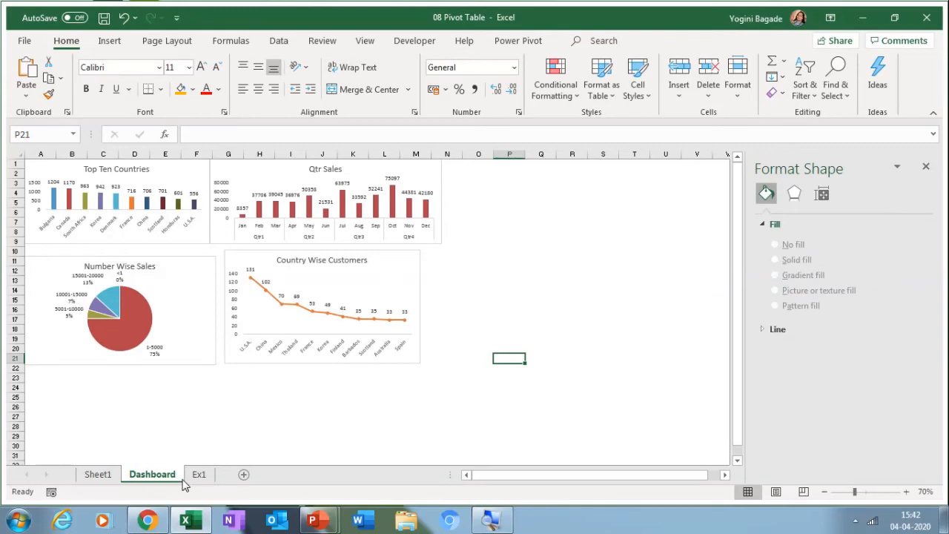
left_click(198, 474)
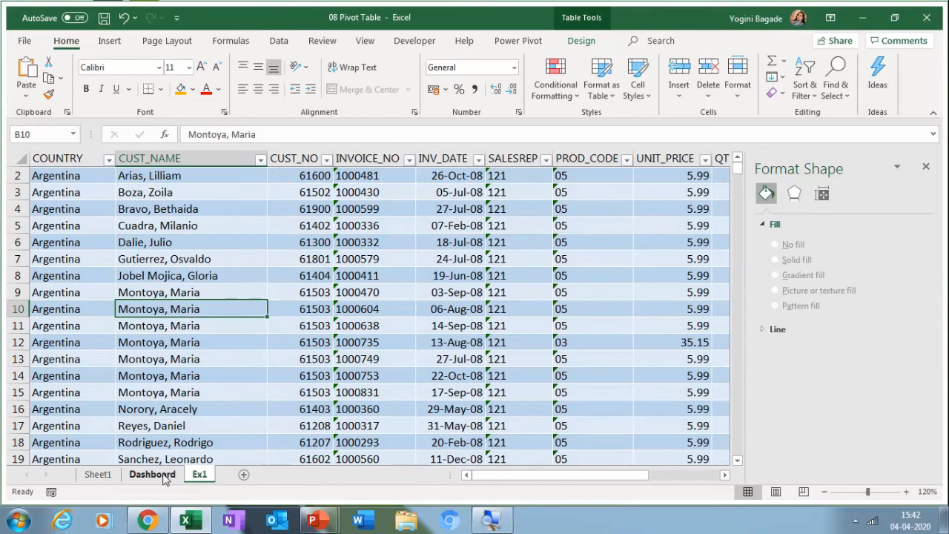
left_click(99, 475)
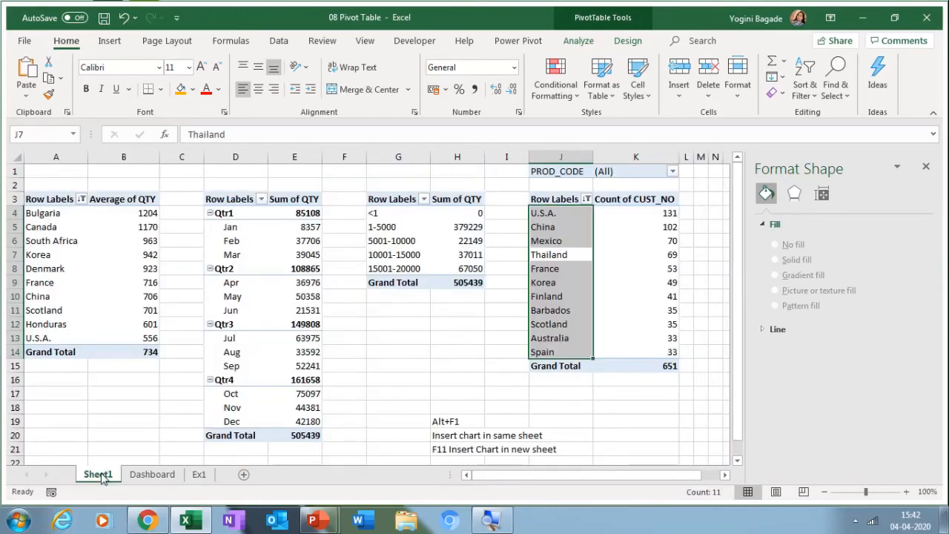
left_click(152, 475)
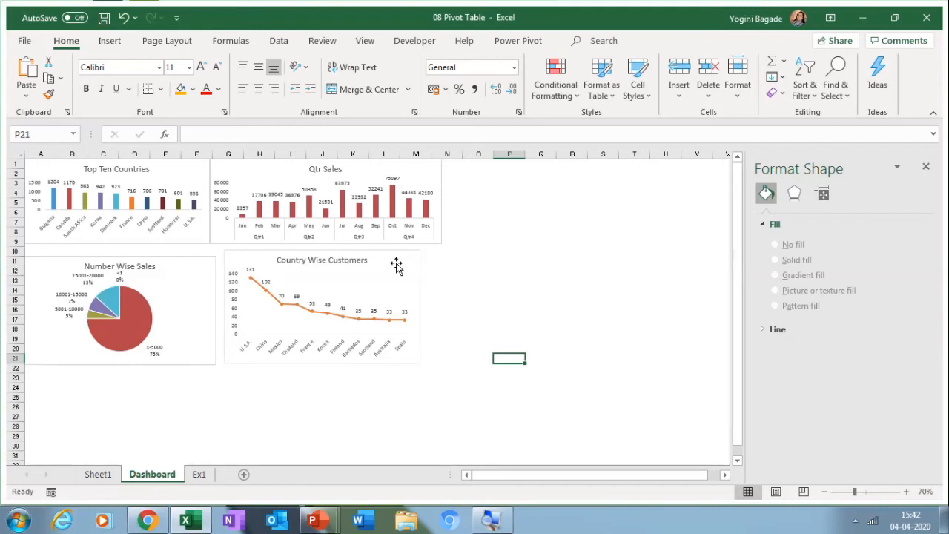
left_click(397, 268)
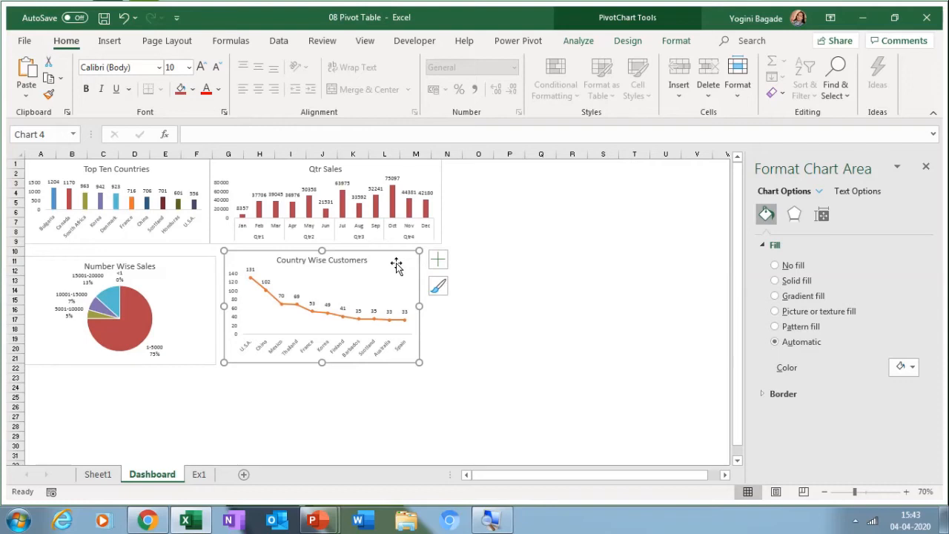
Step: Insert SALESREP and PROD_CODE slicers for the Country Wise Customers pivot chart
left_click(579, 41)
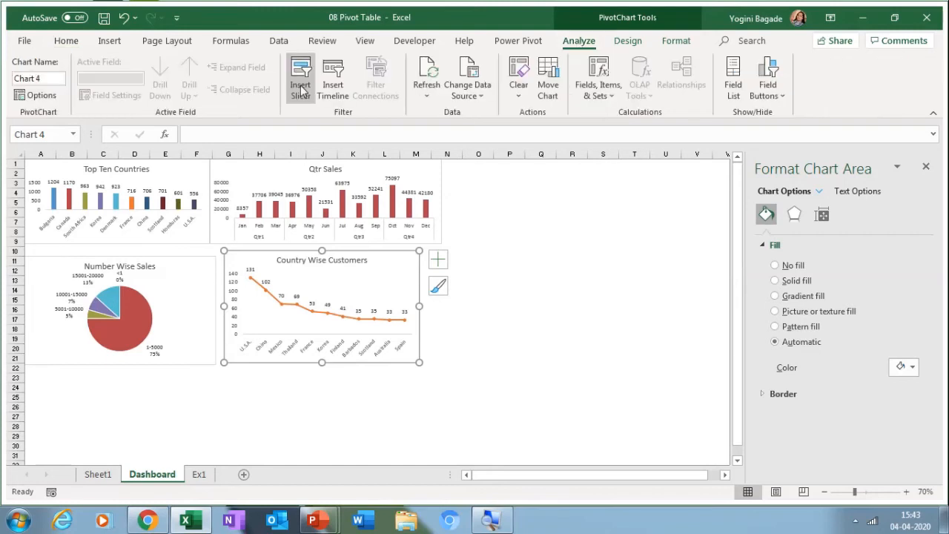
left_click(301, 89)
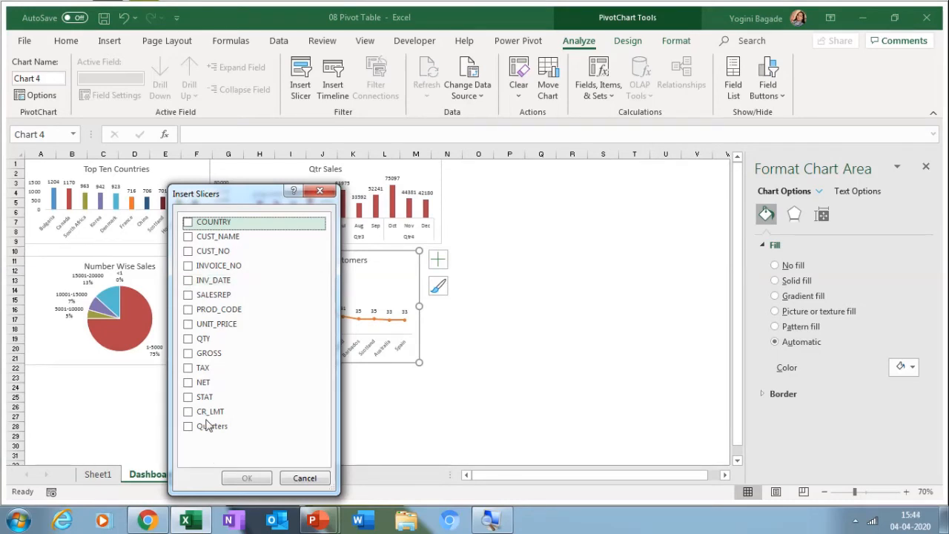
left_click(190, 296)
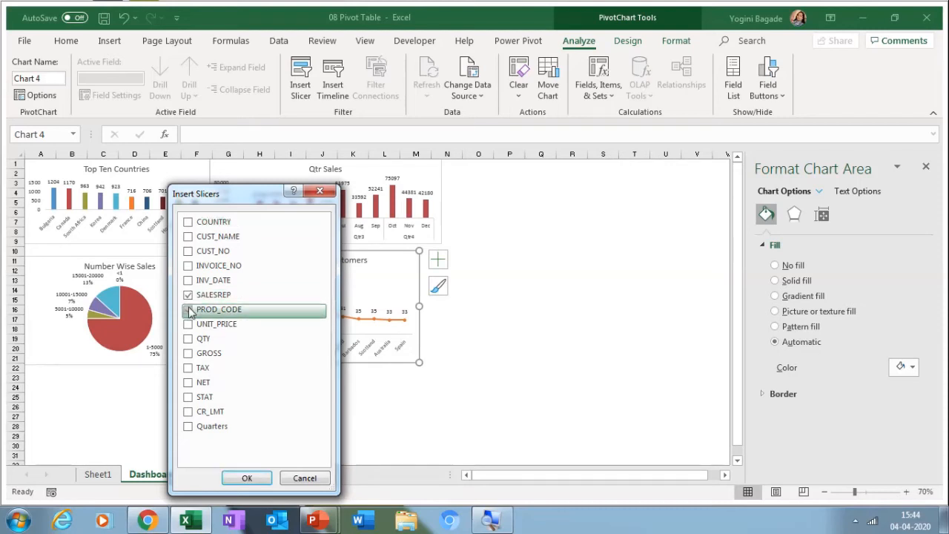
left_click(247, 478)
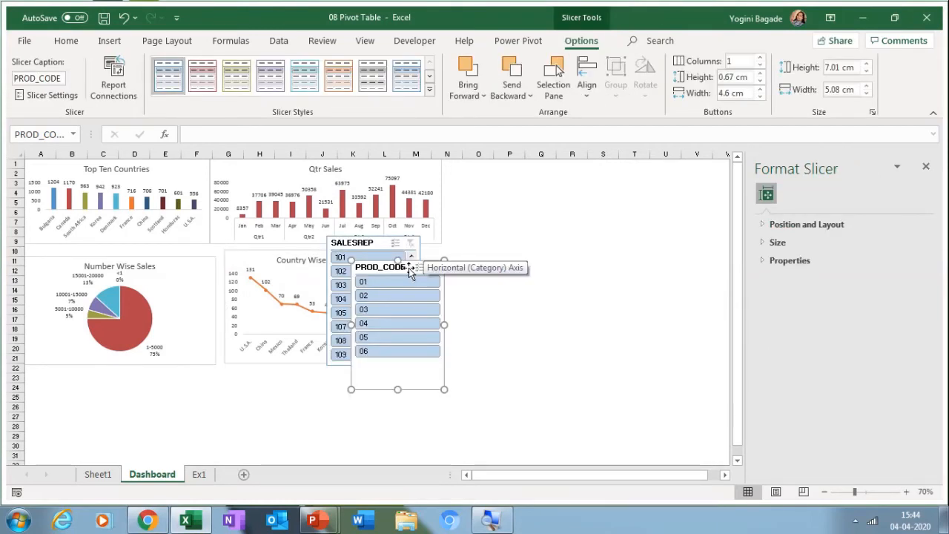
Step: Move the PROD_CODE and SALESREP slicers to columns O–Q and give SALESREP four button columns
left_click_drag(409, 269, 511, 172)
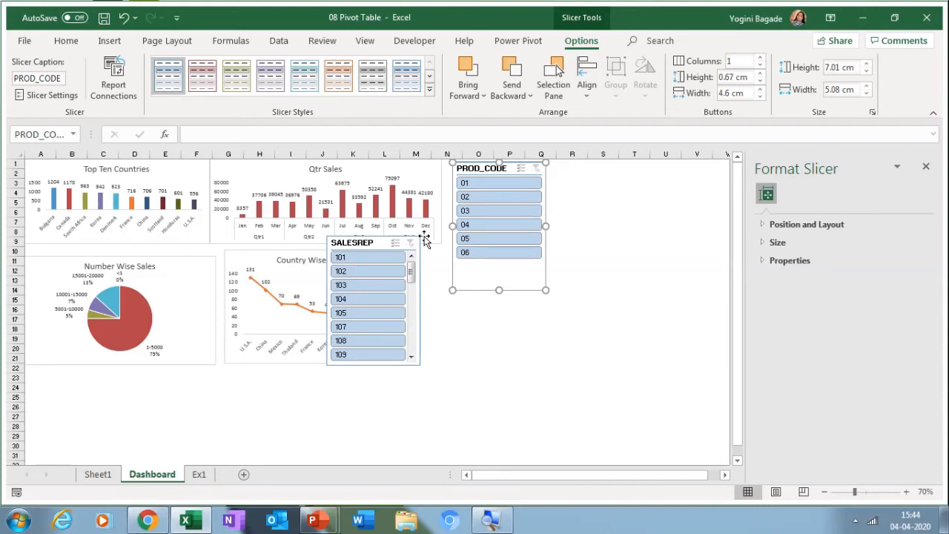
left_click_drag(381, 244, 506, 308)
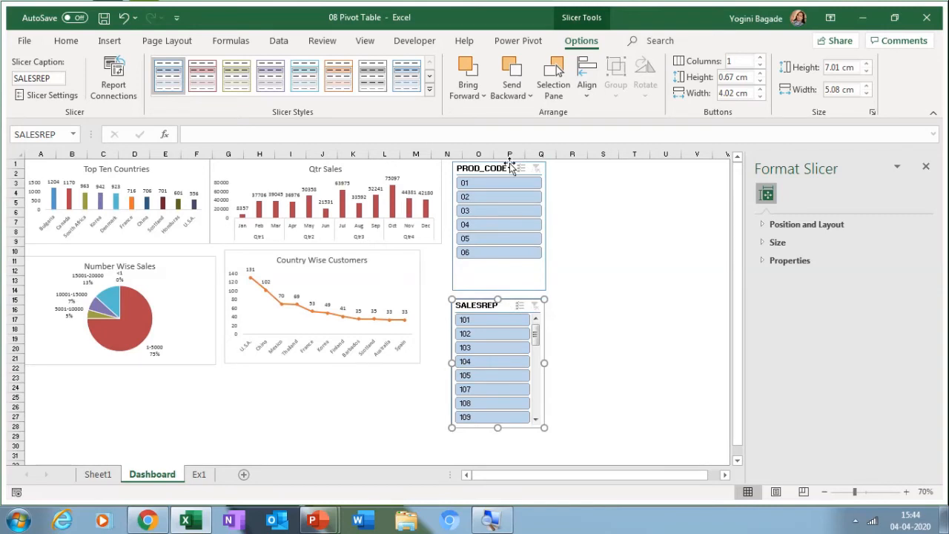
left_click(760, 58)
left_click(760, 58)
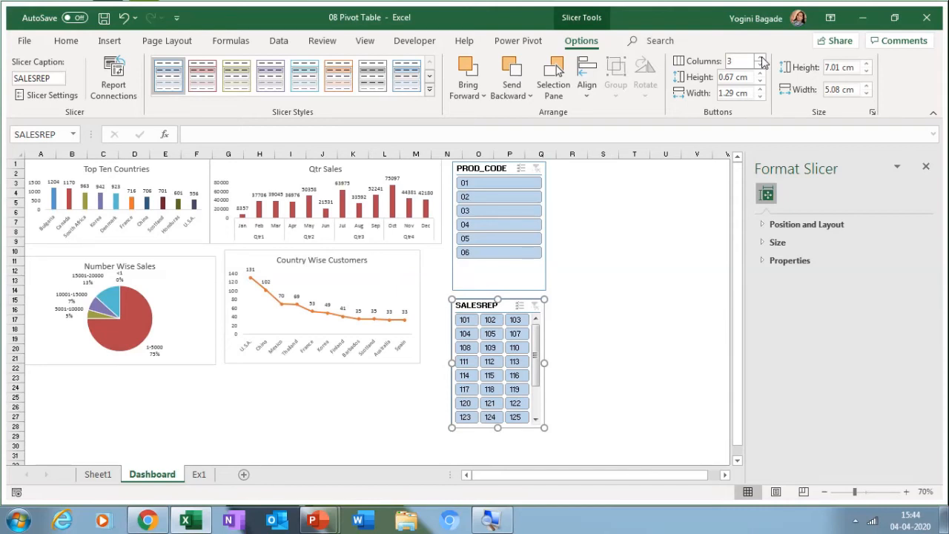
left_click(760, 58)
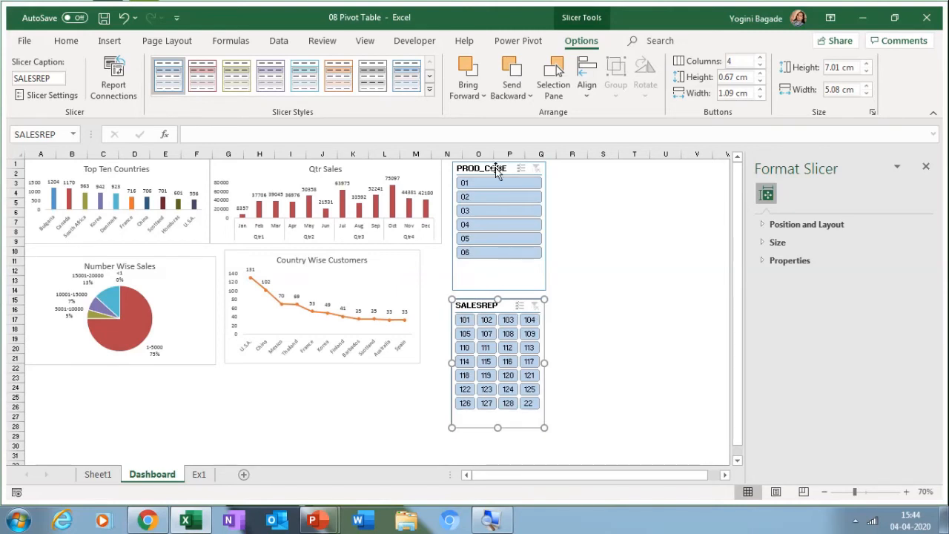
Step: Set PROD_CODE to three columns, shorten it to 2.87 cm, and stack SALESREP just below
left_click(496, 170)
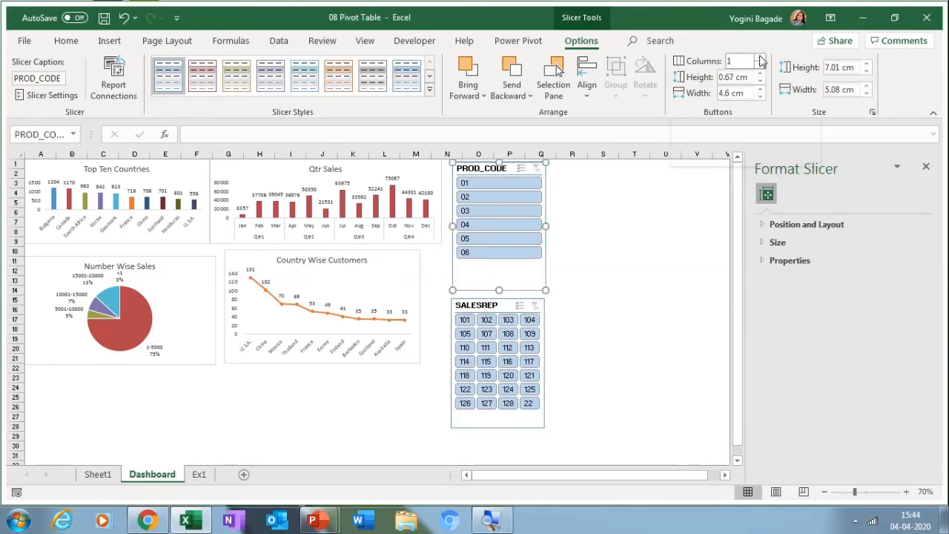
left_click(760, 57)
left_click(760, 58)
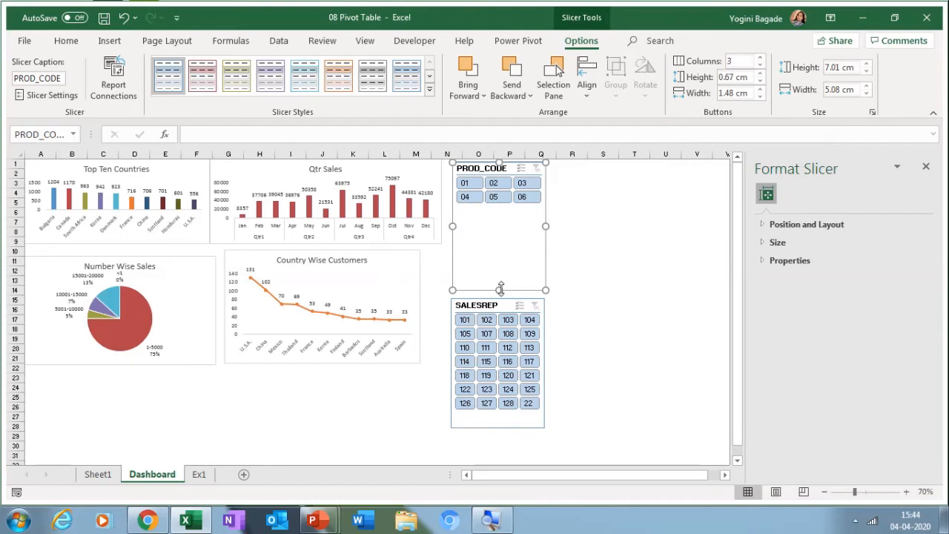
left_click_drag(499, 286, 501, 248)
left_click_drag(501, 287, 495, 212)
left_click_drag(494, 305, 503, 242)
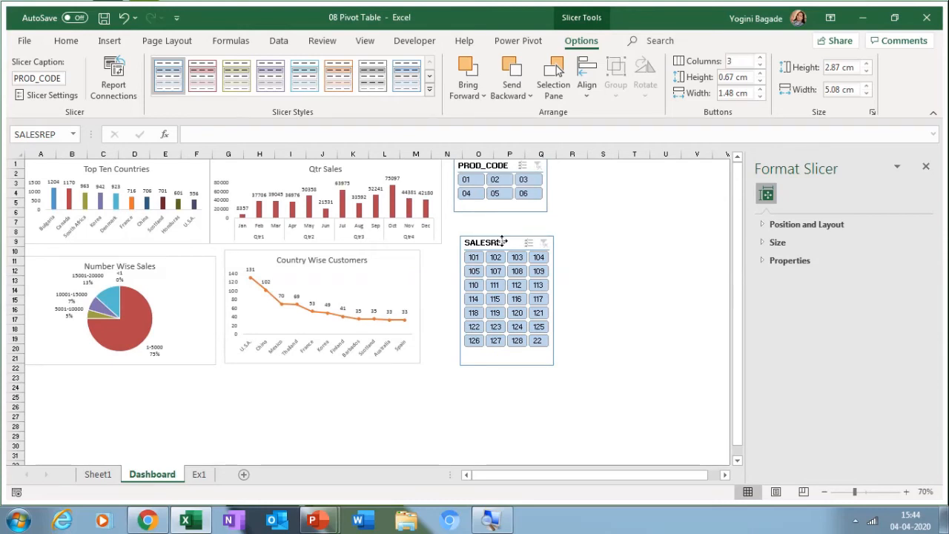
left_click_drag(503, 242, 498, 225)
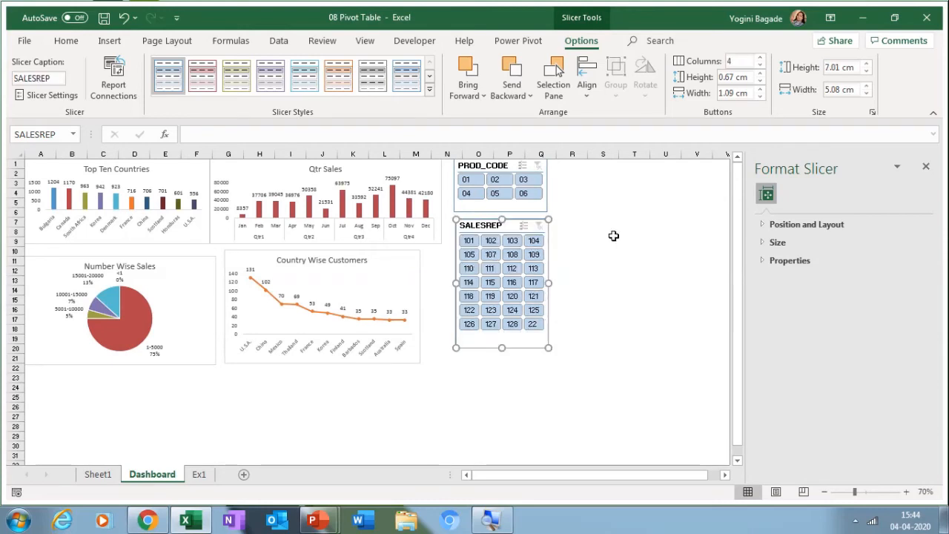
left_click(614, 235)
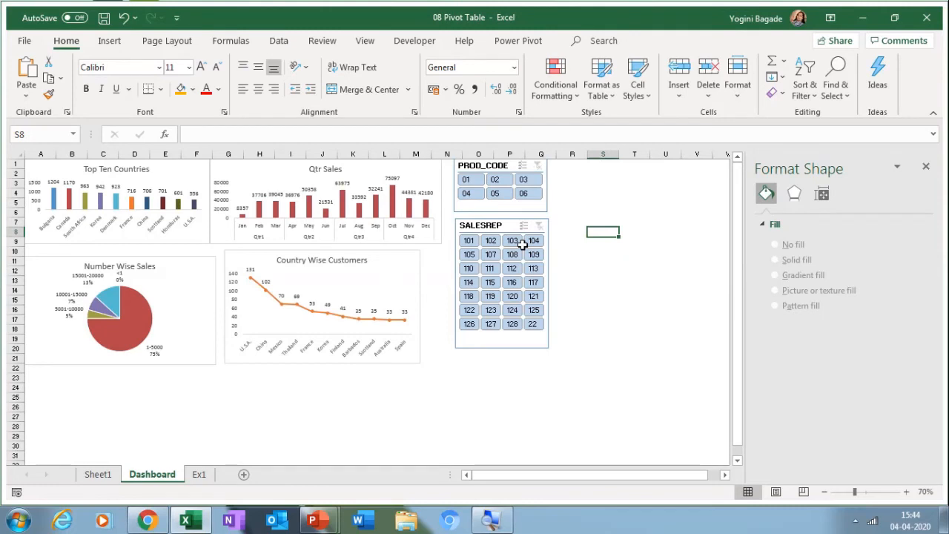
left_click(503, 220)
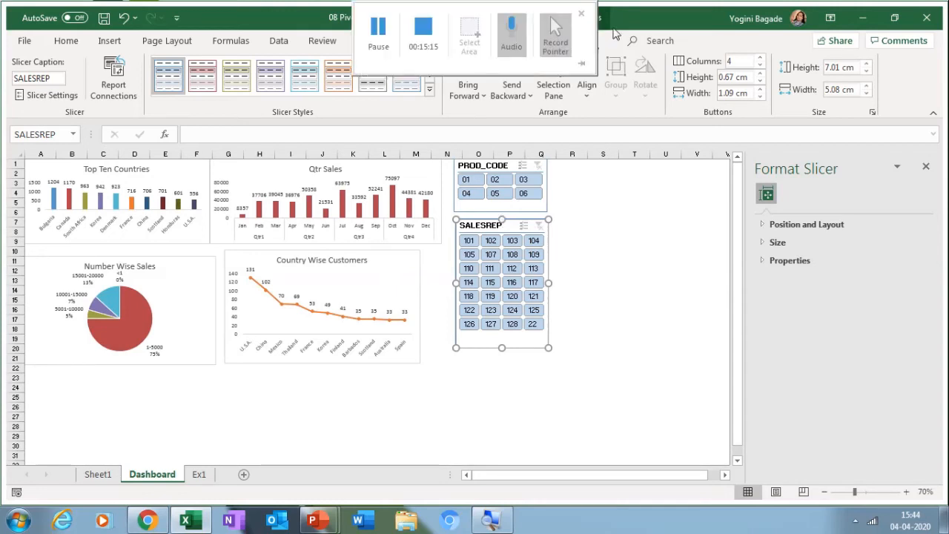
Step: Connect both slicers to additional pivot tables, including PivotTable3, and close the Format Slicer pane
left_click(114, 81)
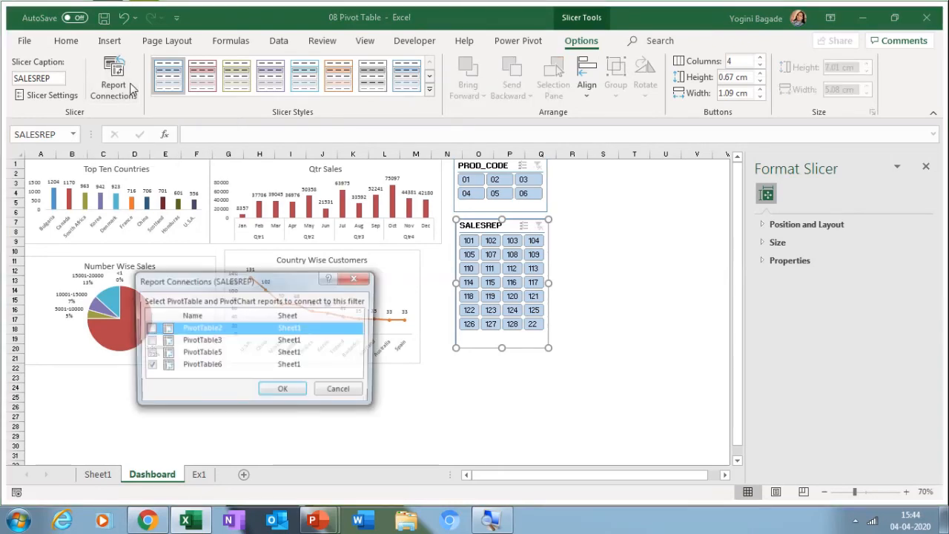
left_click(148, 340)
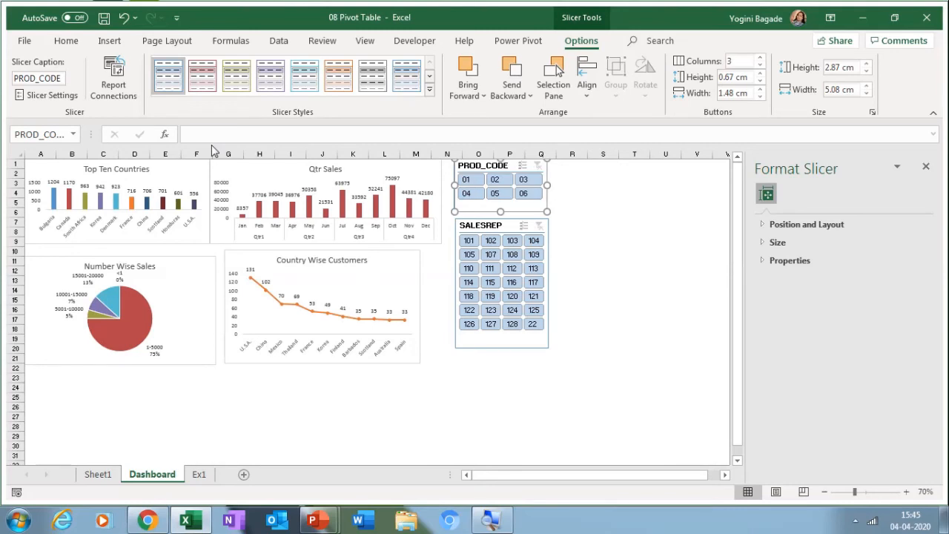
left_click(109, 88)
left_click(148, 342)
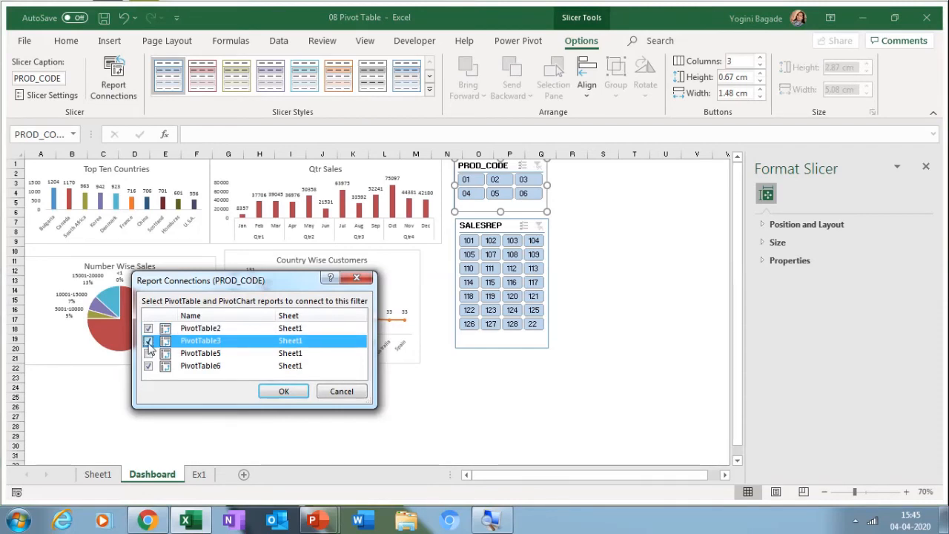
left_click(283, 390)
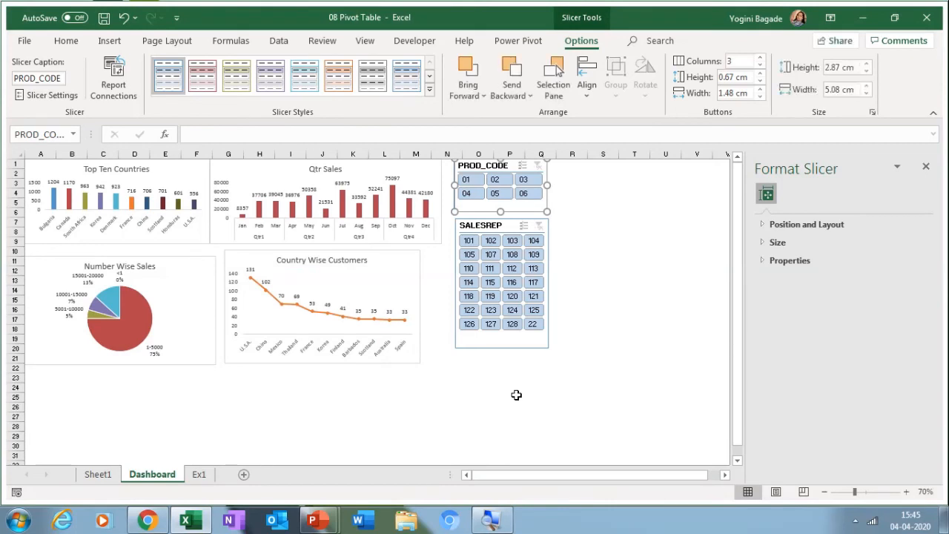
left_click(928, 167)
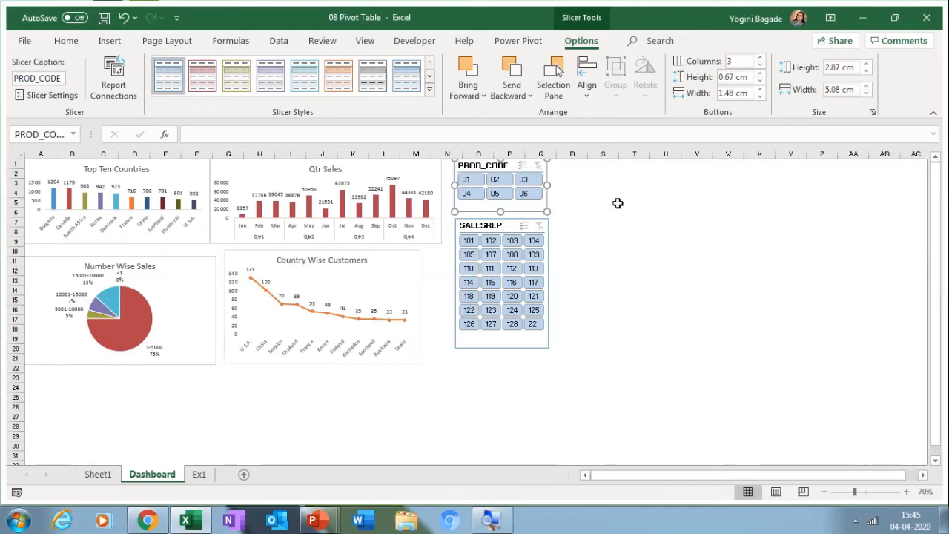
Step: Try PROD_CODE filters 05, 06 and 02 on the charts, clear the filter, then go to Sheet1
left_click(501, 196)
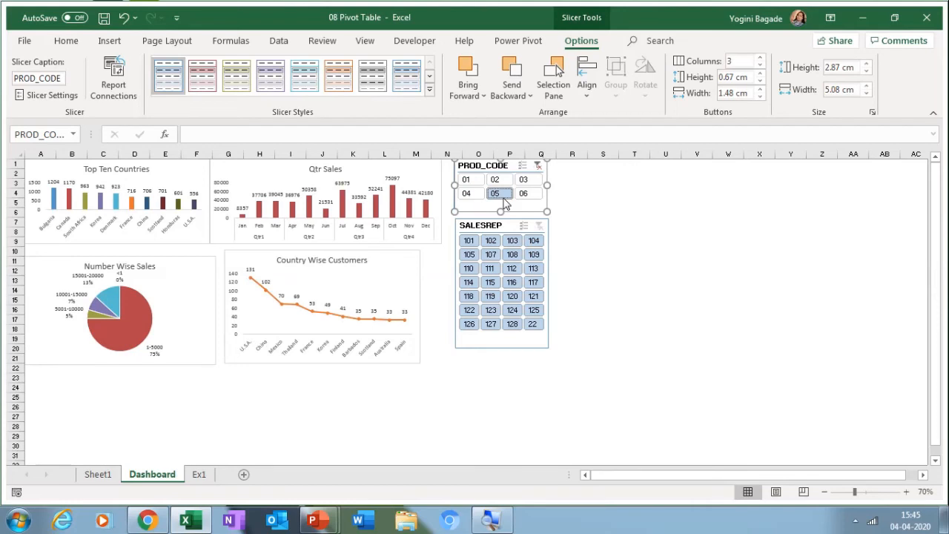
left_click(528, 195)
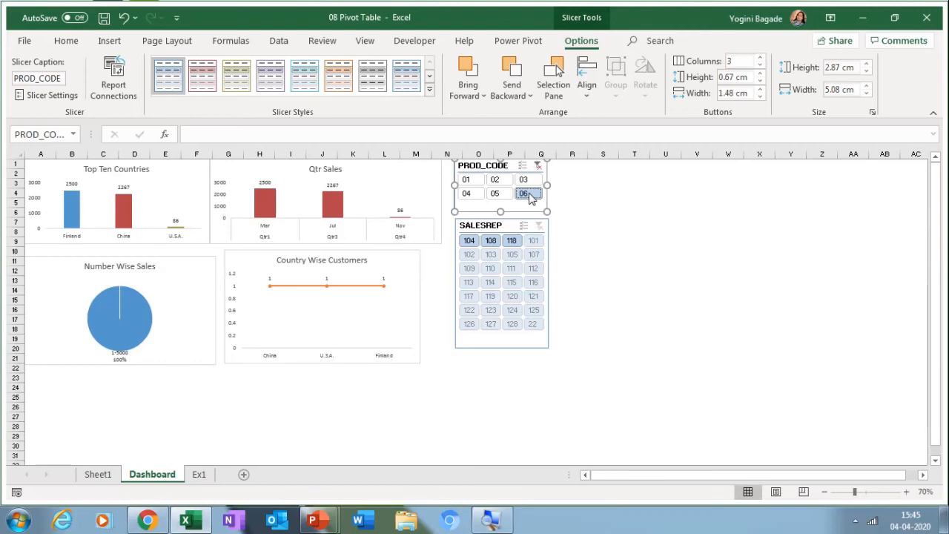
left_click(495, 181)
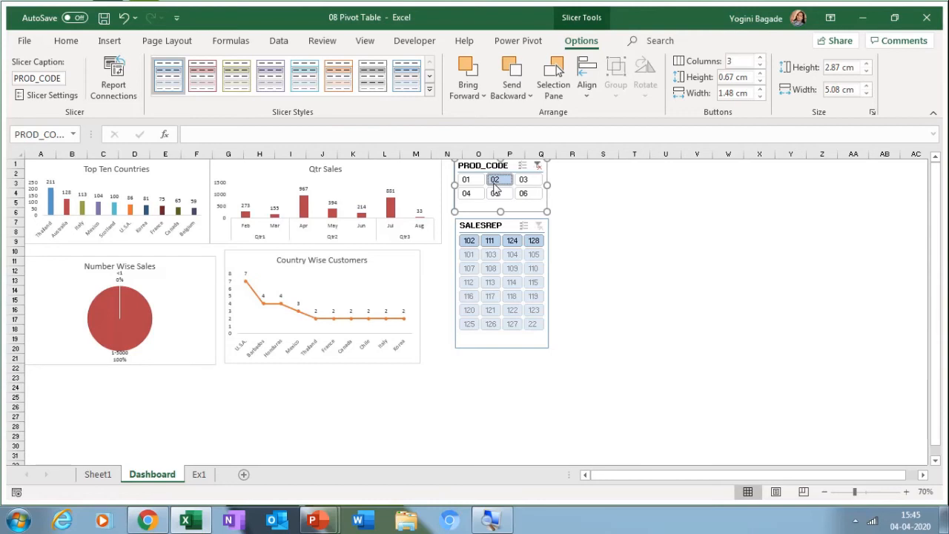
left_click(495, 193)
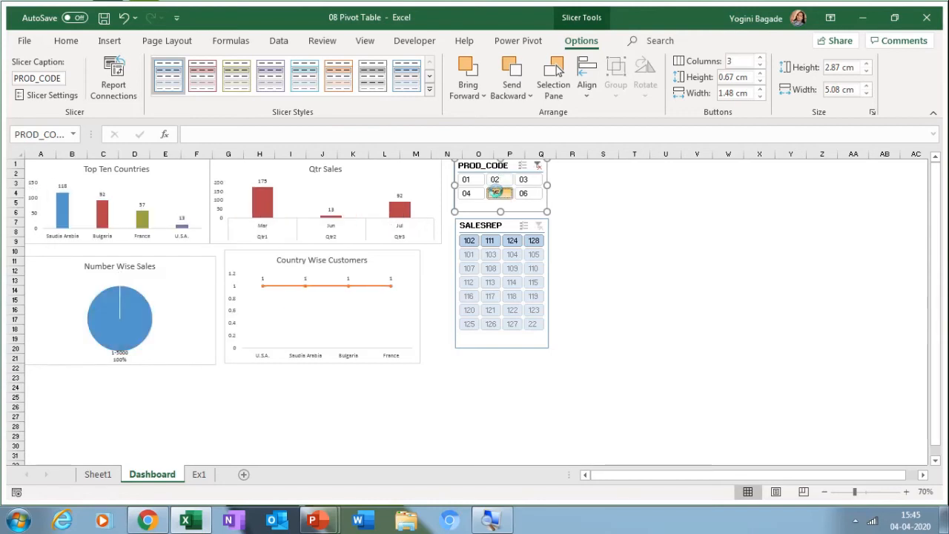
left_click(496, 192, "ctrl")
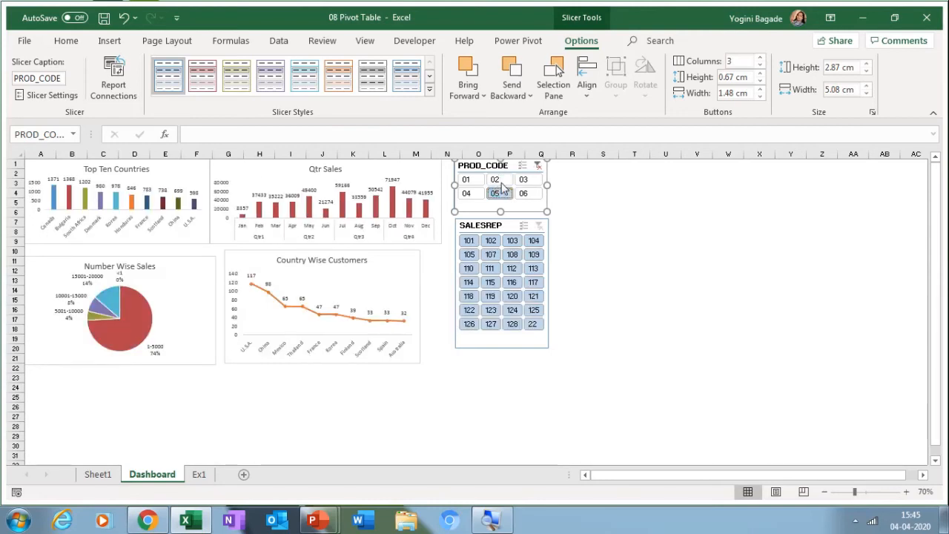
left_click(539, 166)
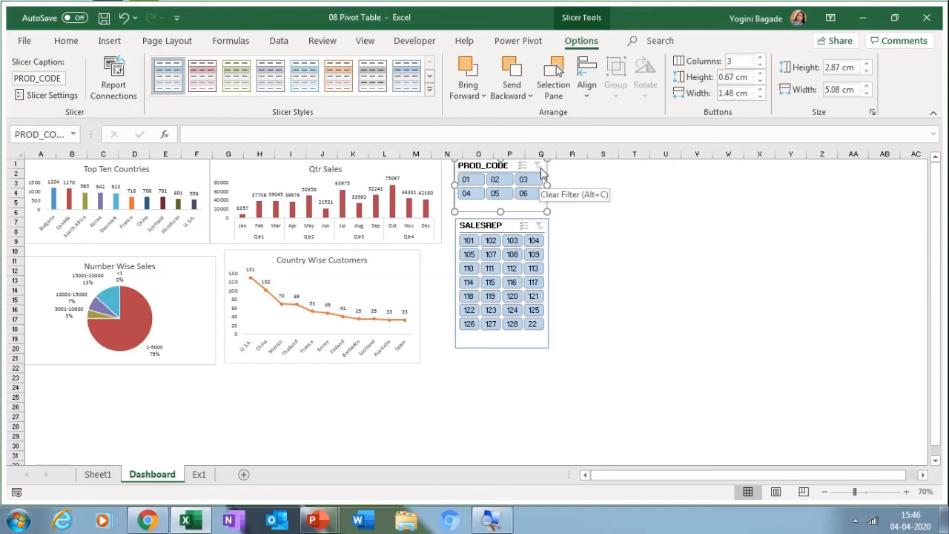
key("ctrl+Page_Up")
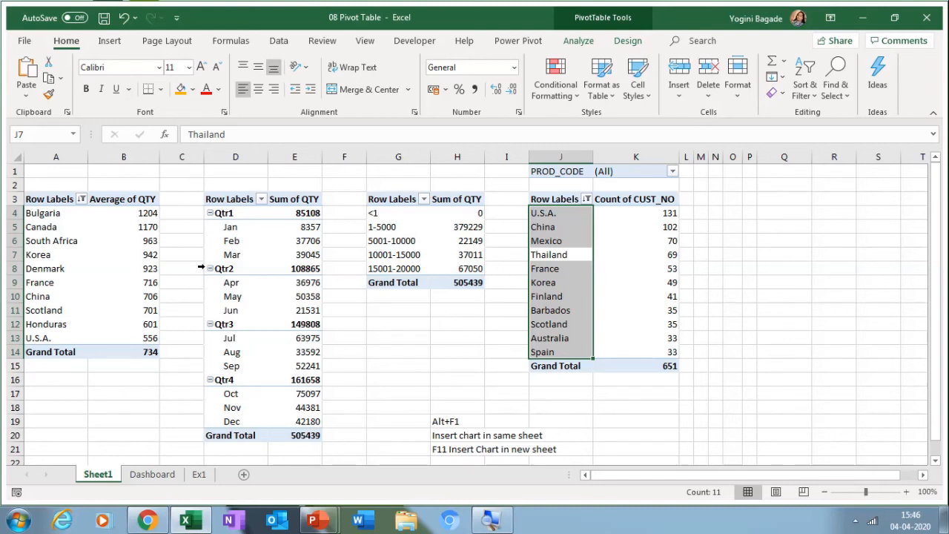
Step: Turn on 'Refresh data when opening the file' for the Average of QTY pivot table
left_click(150, 212)
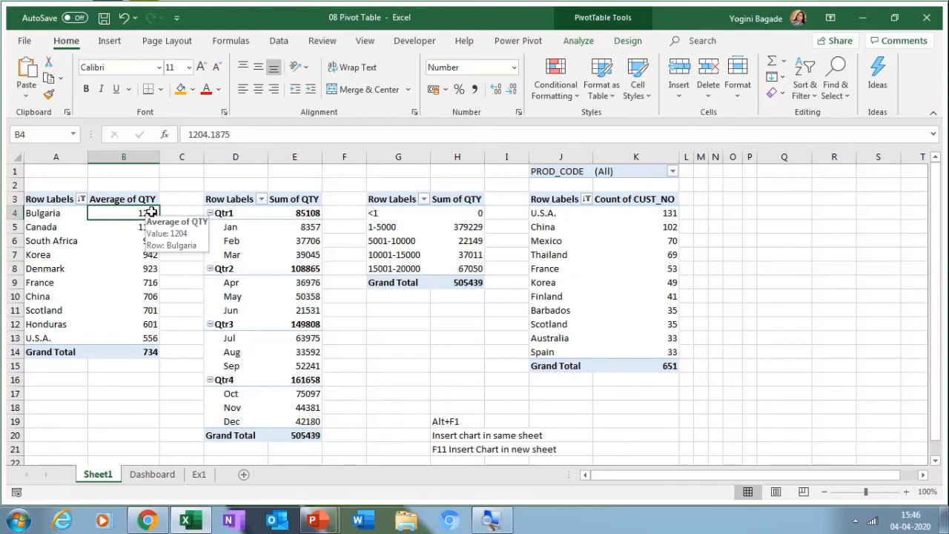
right_click(151, 214)
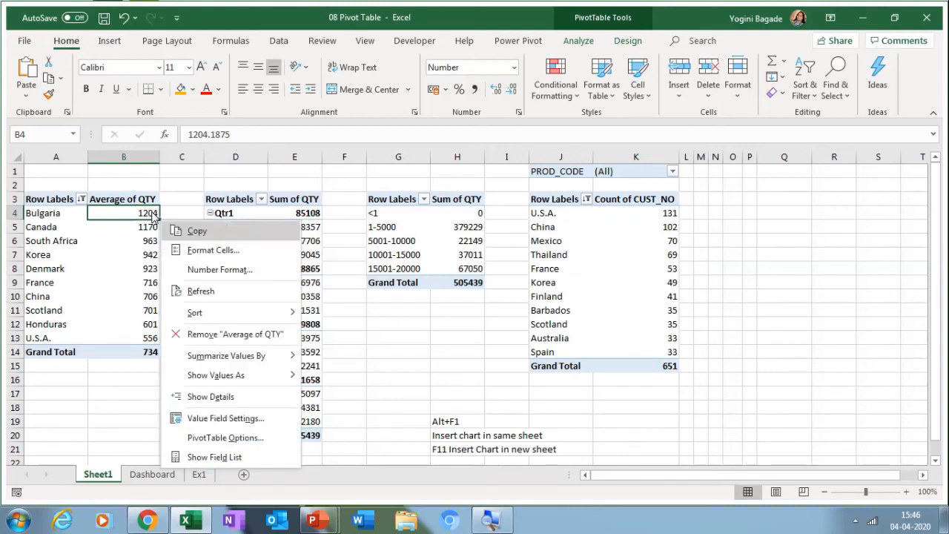
left_click(246, 438)
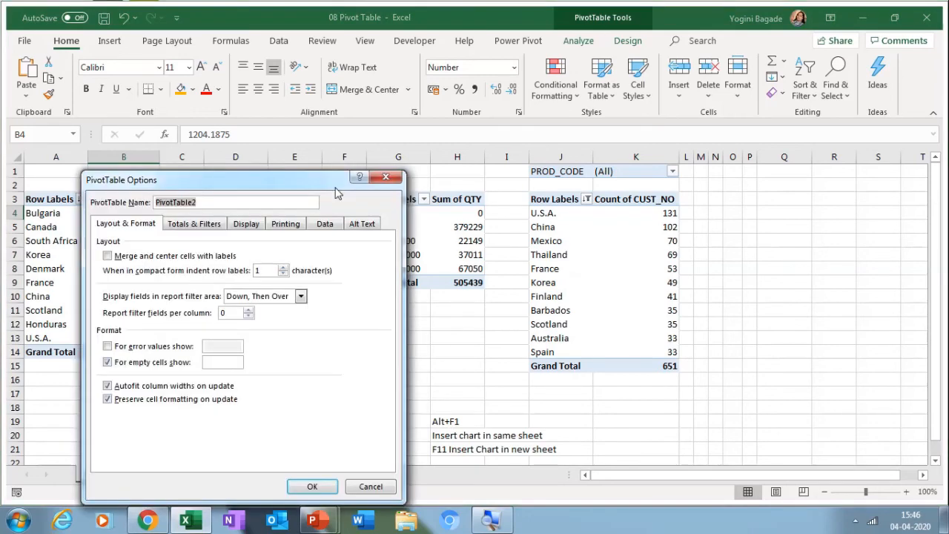
left_click(325, 224)
left_click(108, 283)
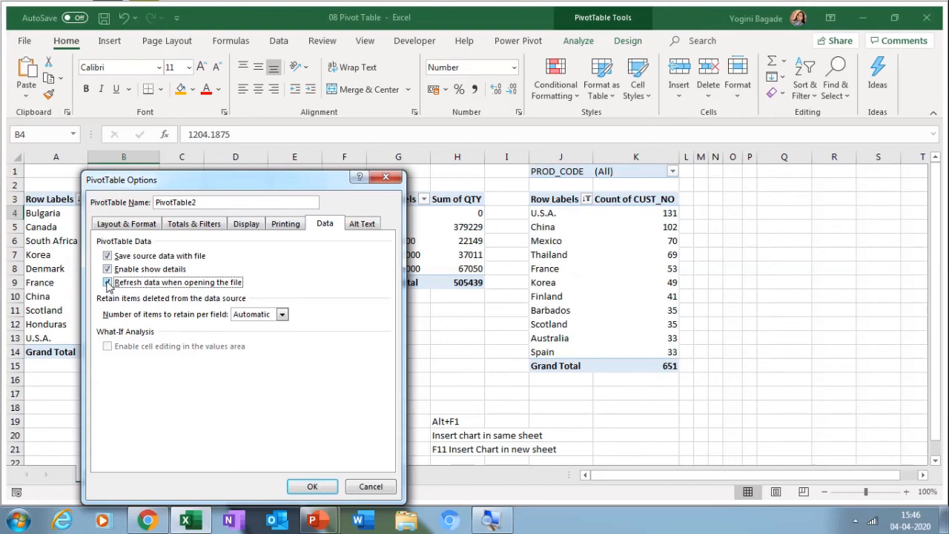
left_click(312, 486)
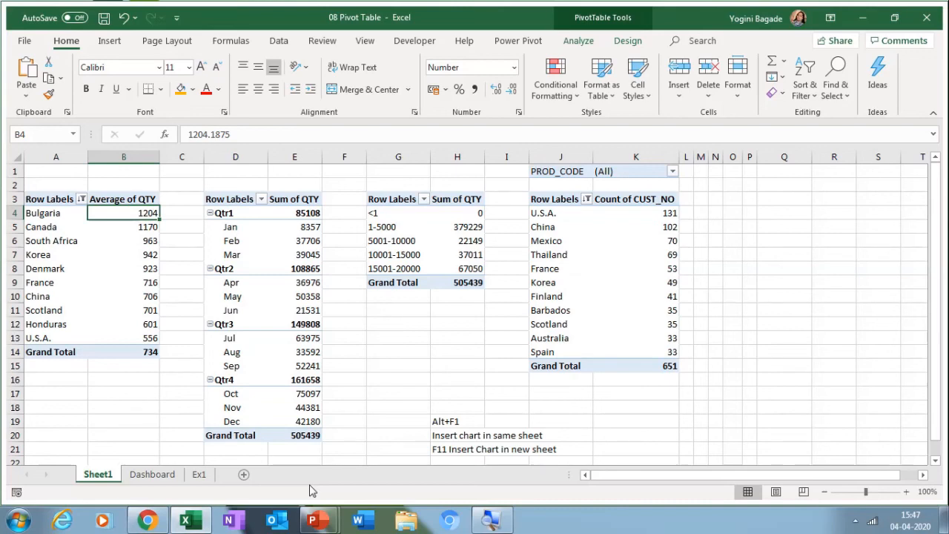
Step: Group the Ex1 and Sheet1 tabs and hide them, leaving Dashboard as the only visible sheet
left_click(199, 474)
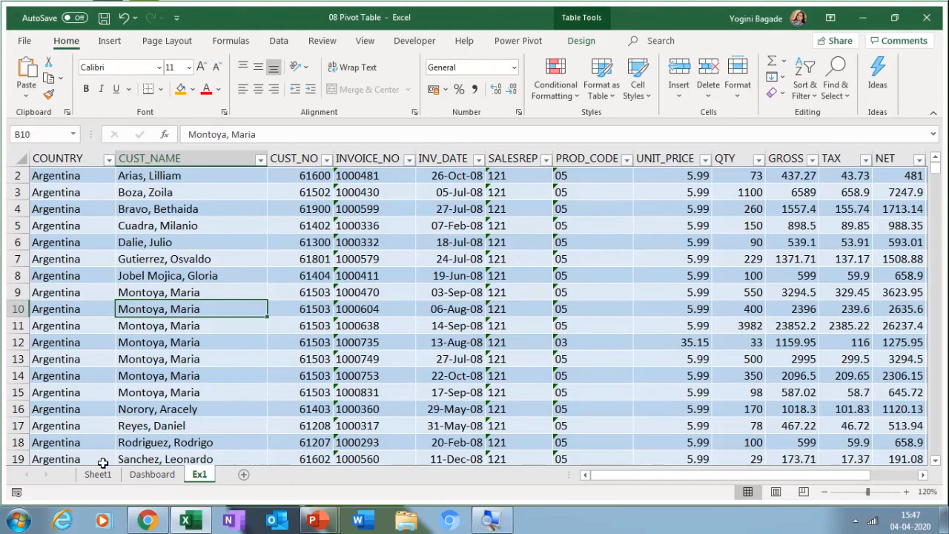
left_click(152, 473)
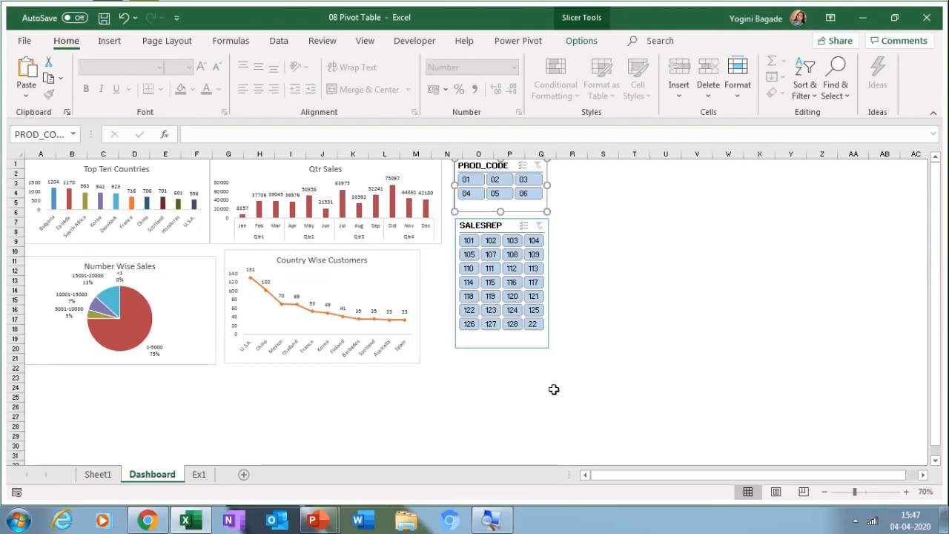
left_click(554, 390)
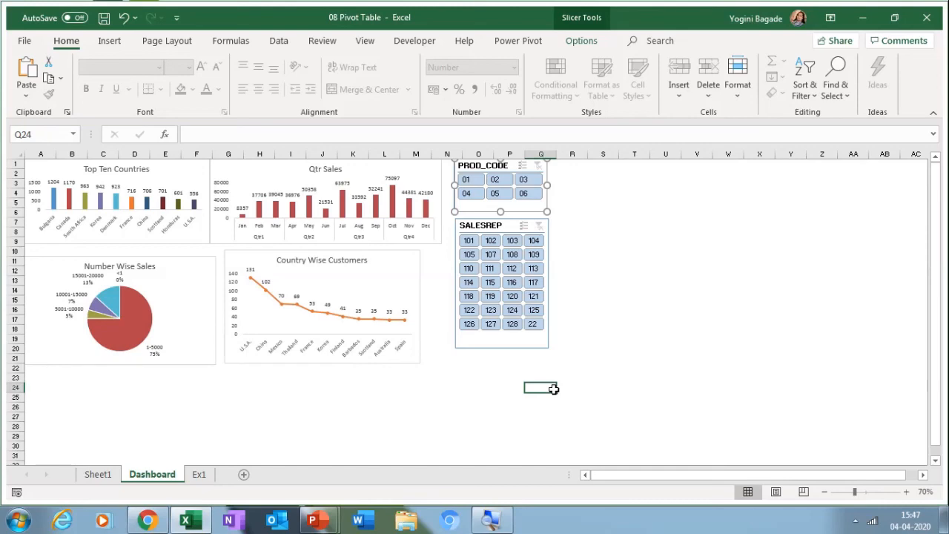
left_click(199, 474)
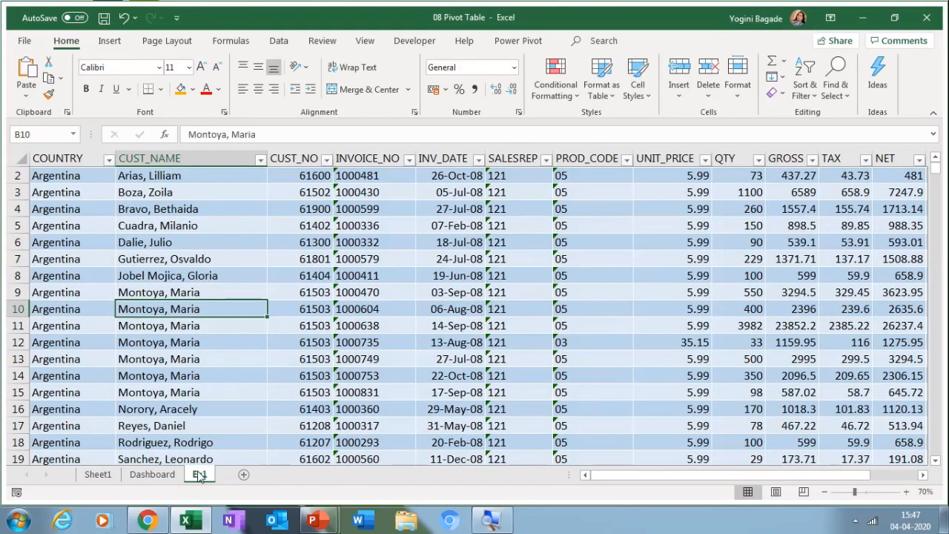
left_click(96, 474, "ctrl")
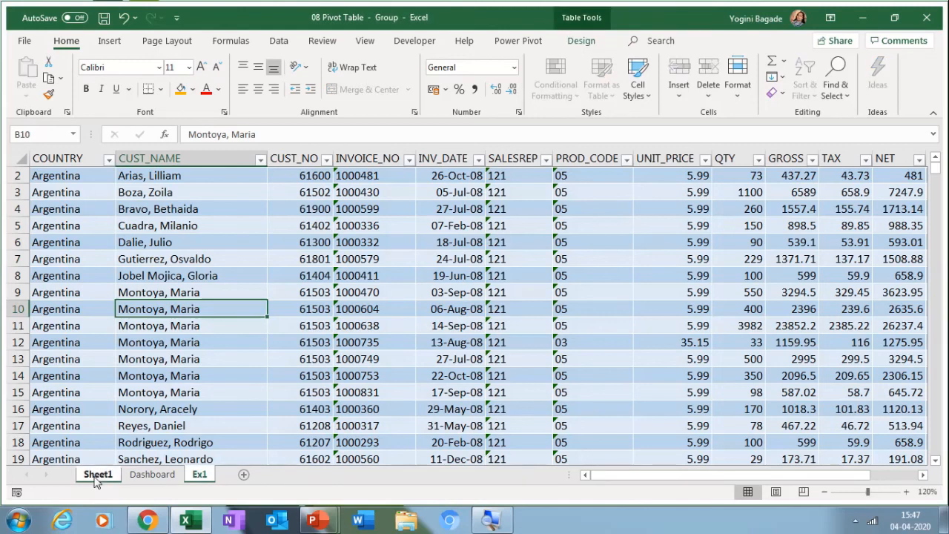
right_click(97, 475)
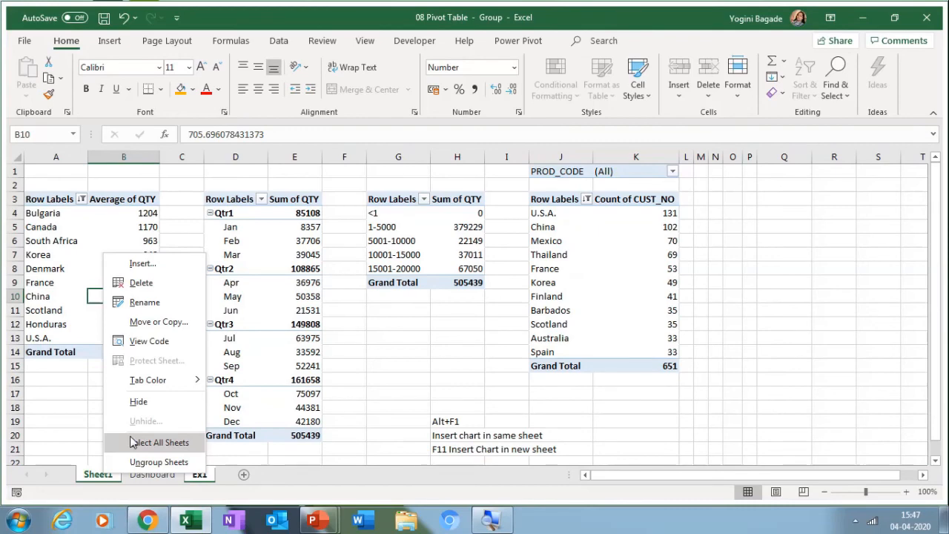
left_click(144, 402)
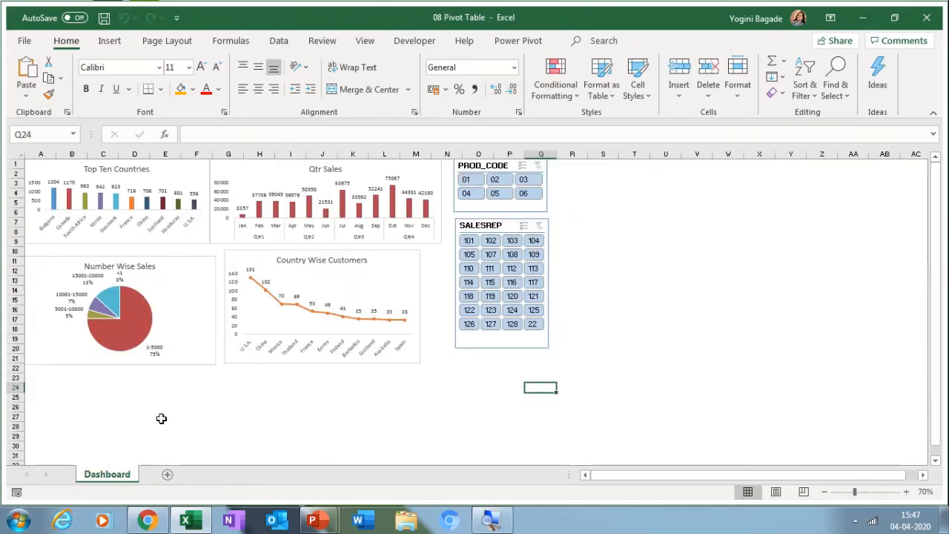
scroll(859, 212, "up", 2)
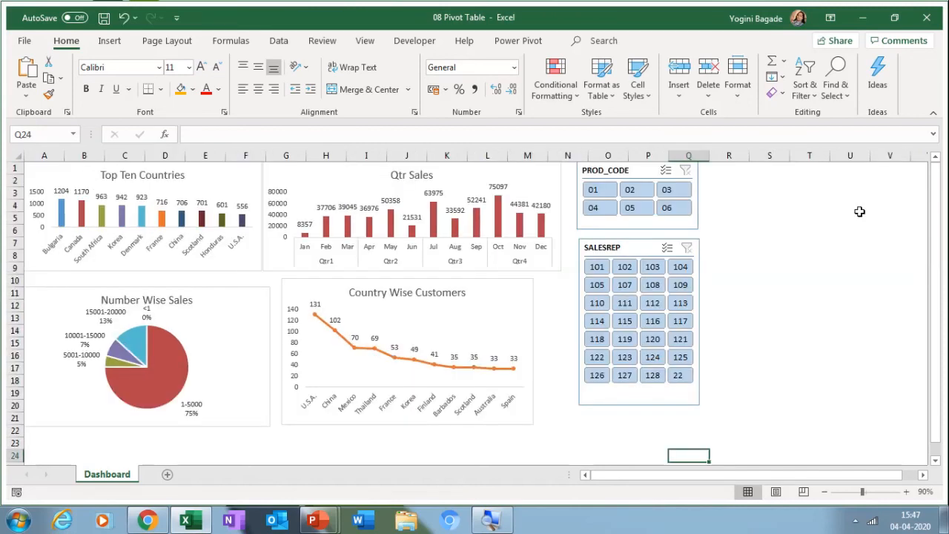
Step: Protect the workbook structure with a password, then verify sheet-tab actions are blocked on Dashboard
left_click(859, 211)
right_click(128, 473)
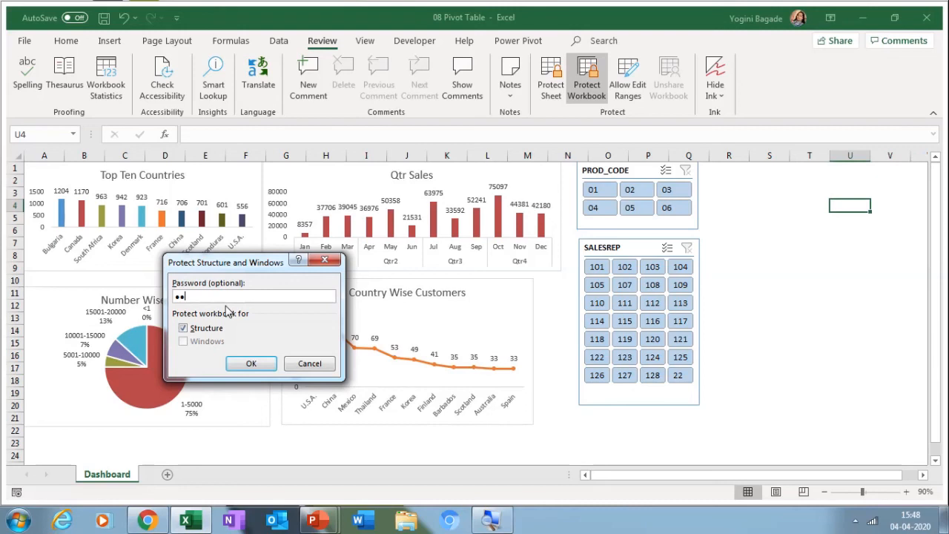
type("3")
key("Return")
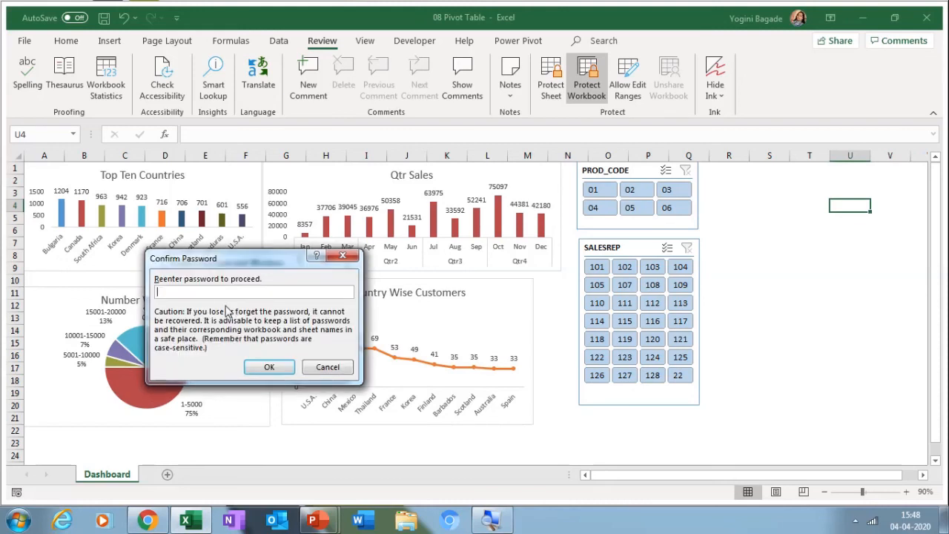
type("123")
key("Return")
right_click(127, 472)
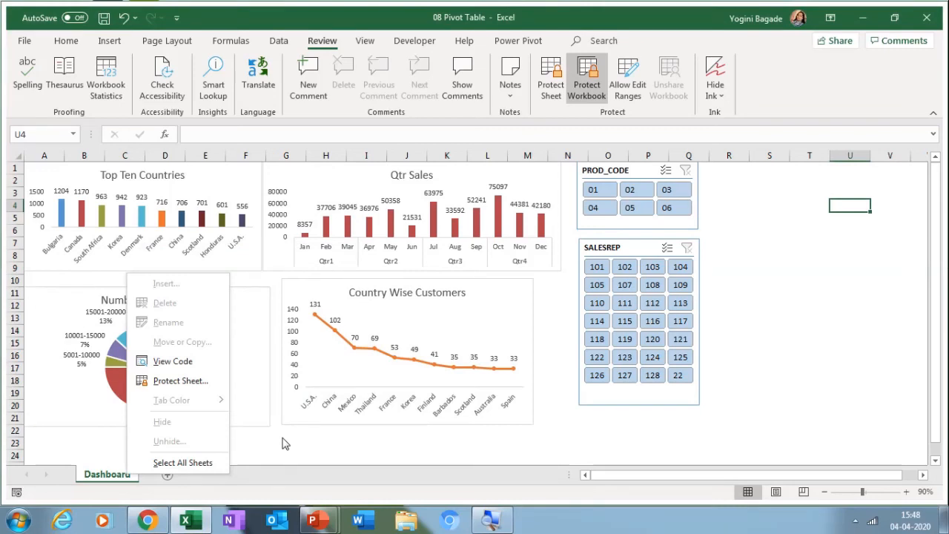
left_click(283, 439)
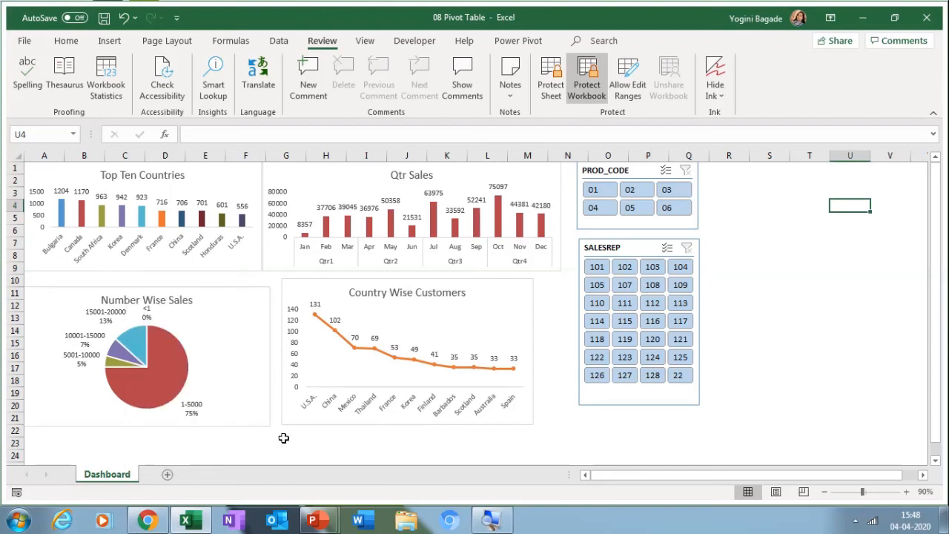